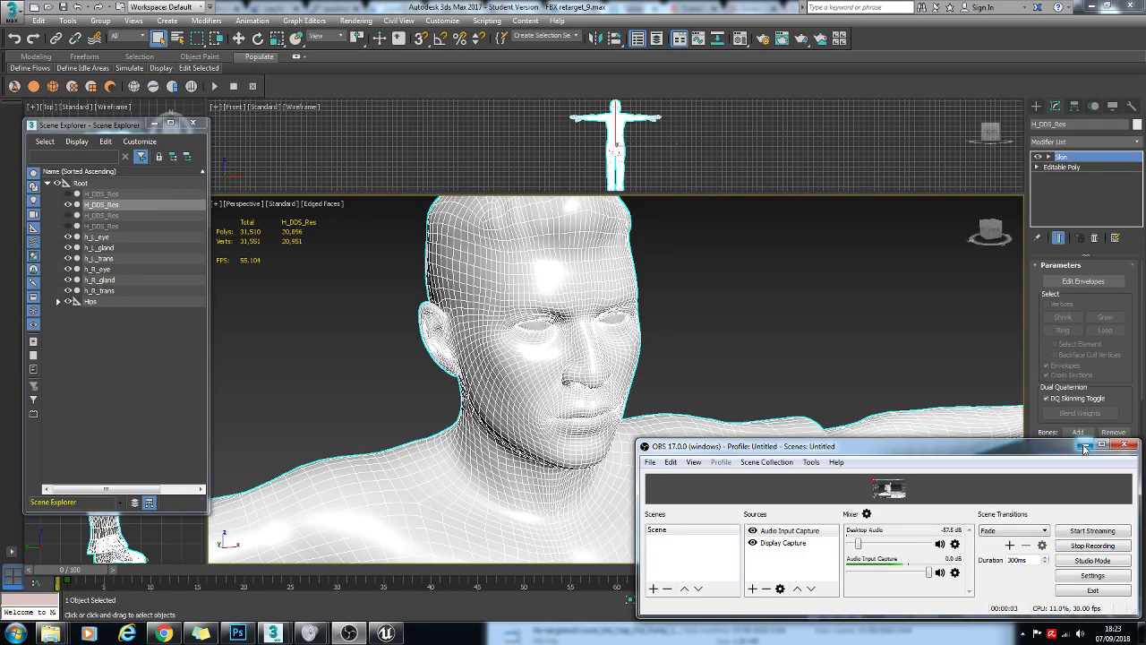
Step: Review the poly resolution options in the browser's Character Generator, and switch back to the FBX retarget_9 scene in 3ds Max
left_click(1084, 446)
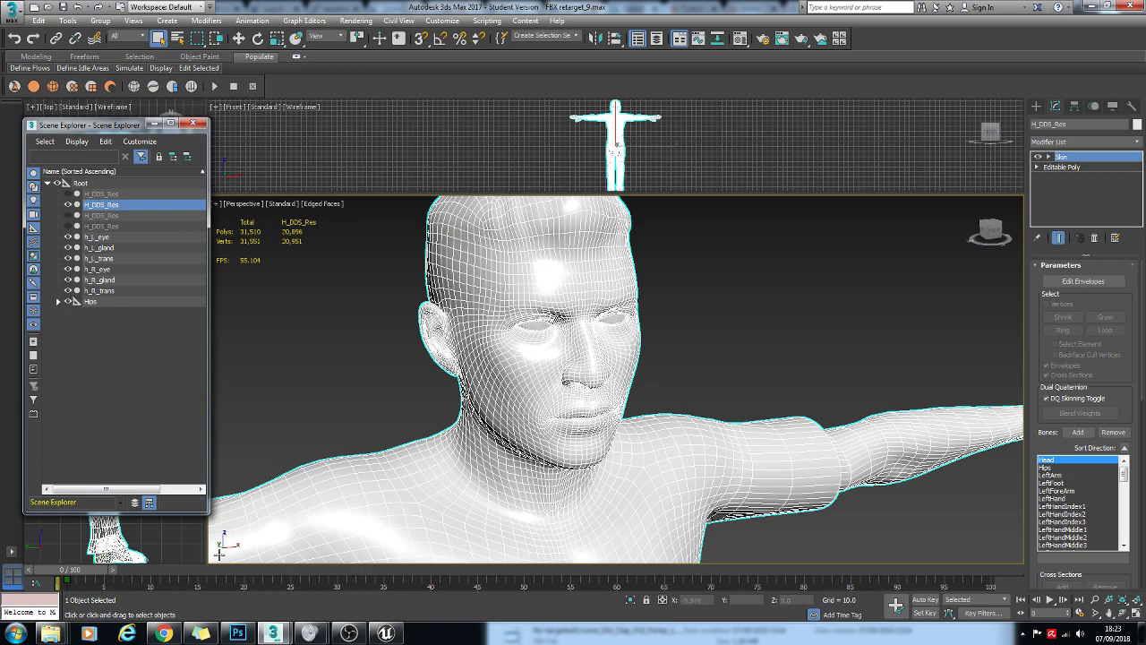
left_click(163, 633)
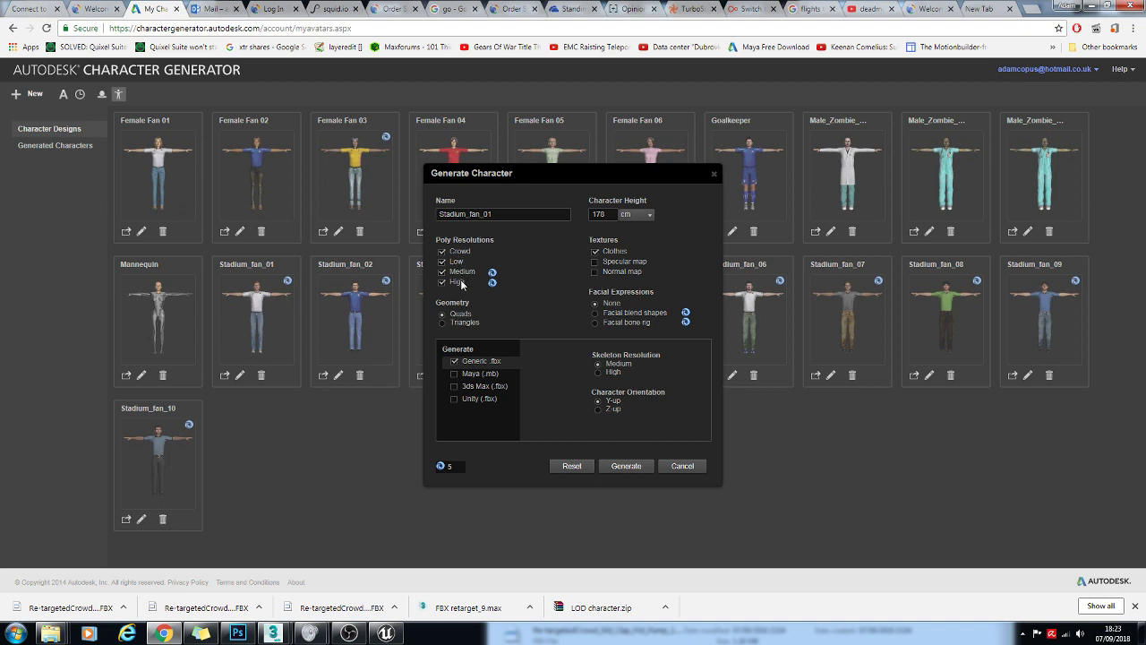
left_click(273, 634)
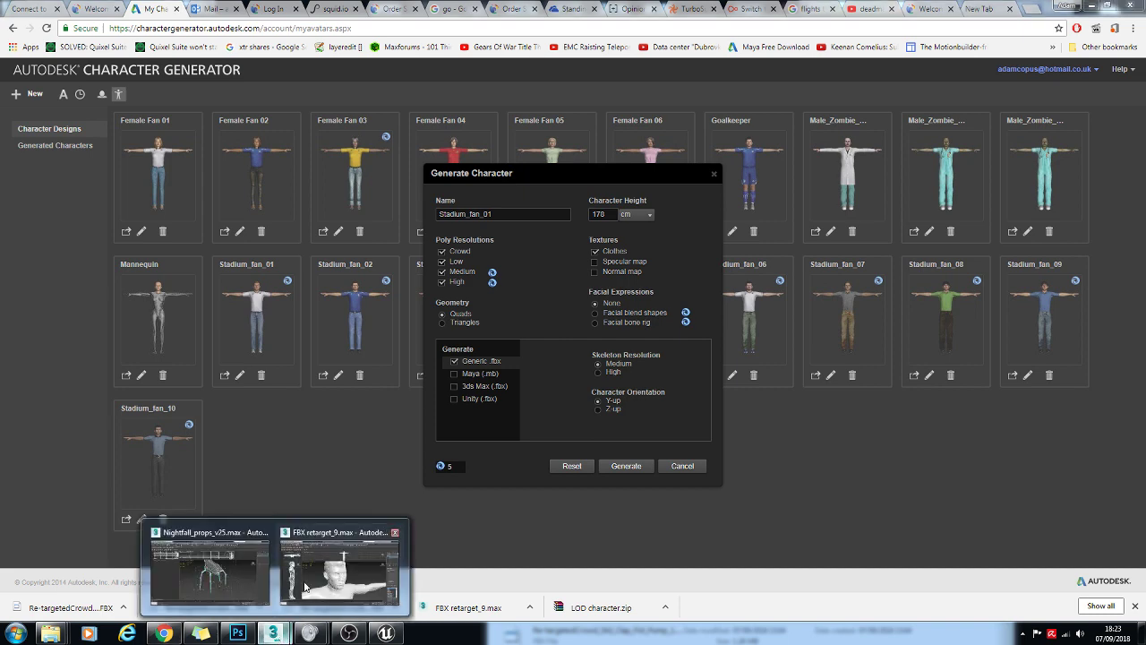
left_click(313, 572)
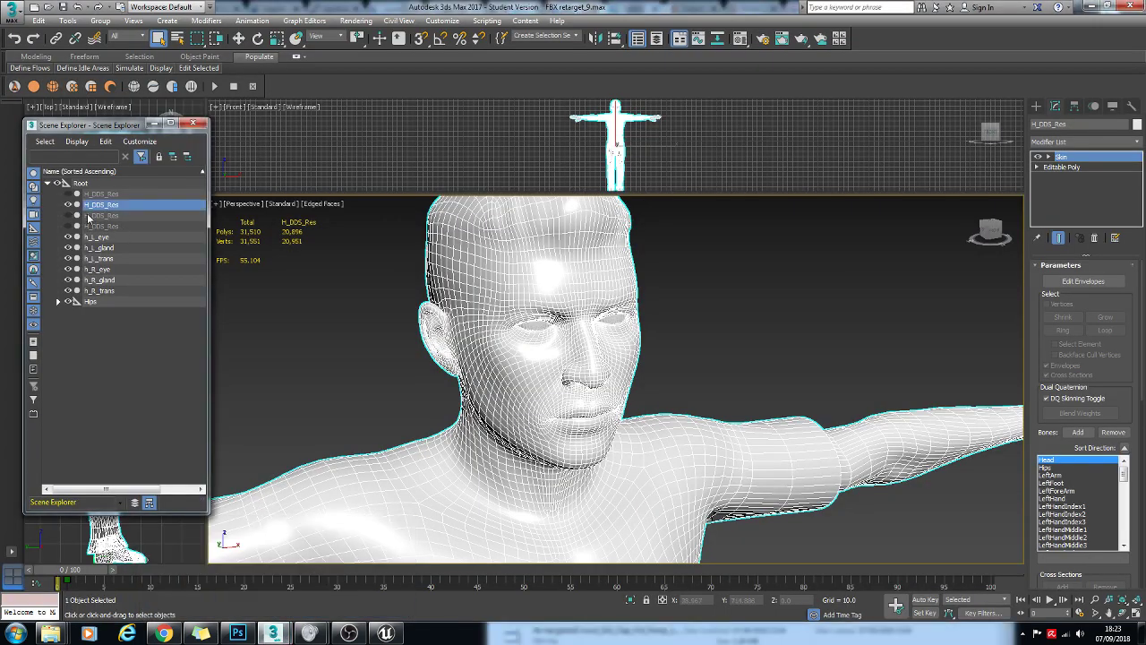
Step: Select the highest-resolution H_DDS_Res mesh together with the left and right eye, gland and trans objects
left_click(90, 216)
left_click(101, 226)
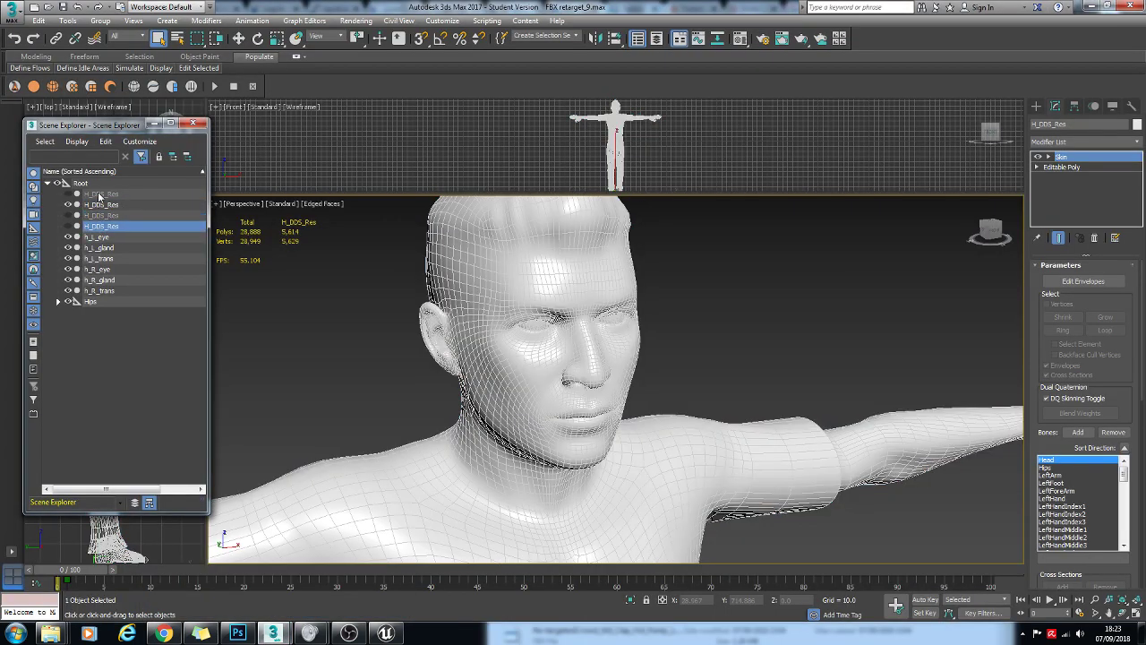
left_click(100, 194)
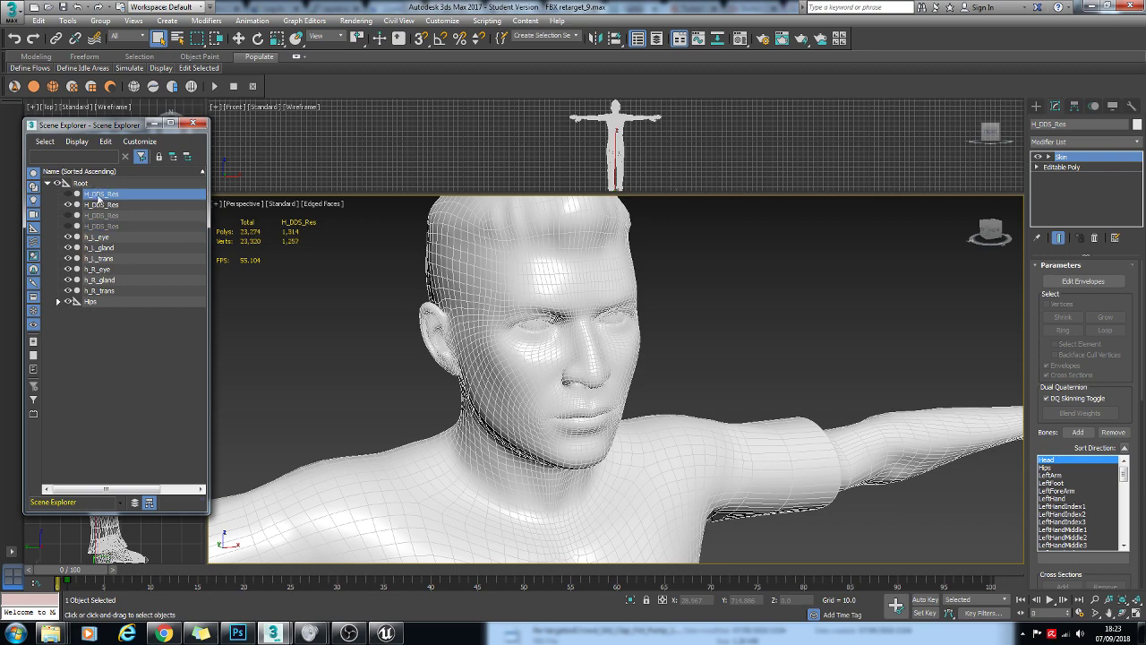
left_click(94, 205)
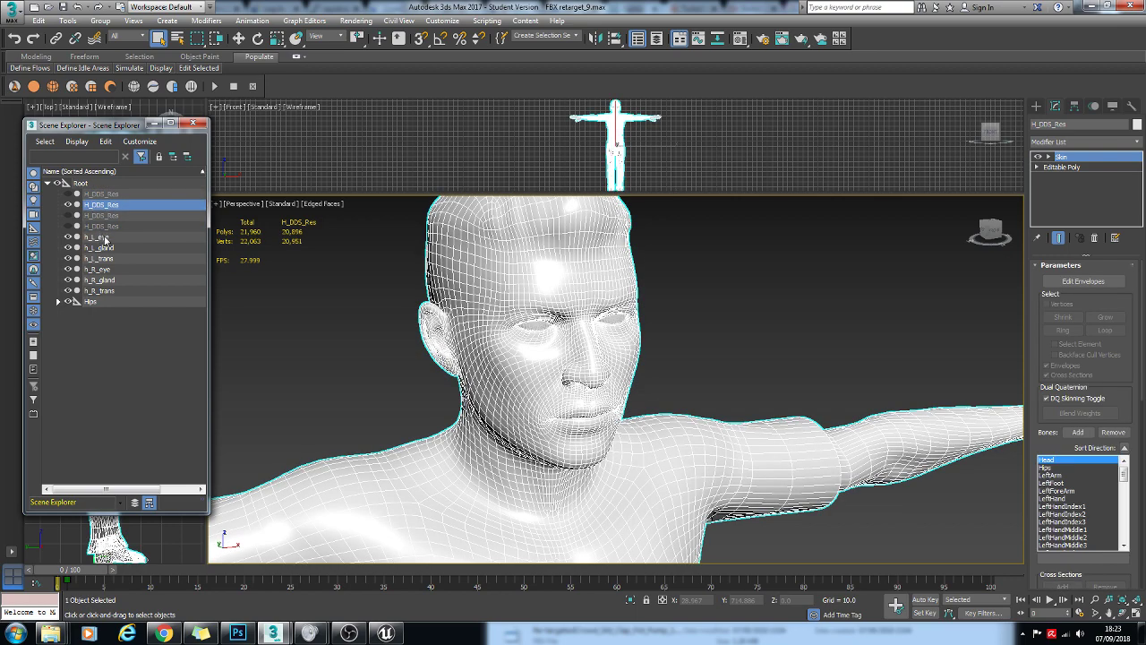
left_click(98, 237, "ctrl")
left_click(100, 249, "ctrl")
left_click(100, 259, "ctrl")
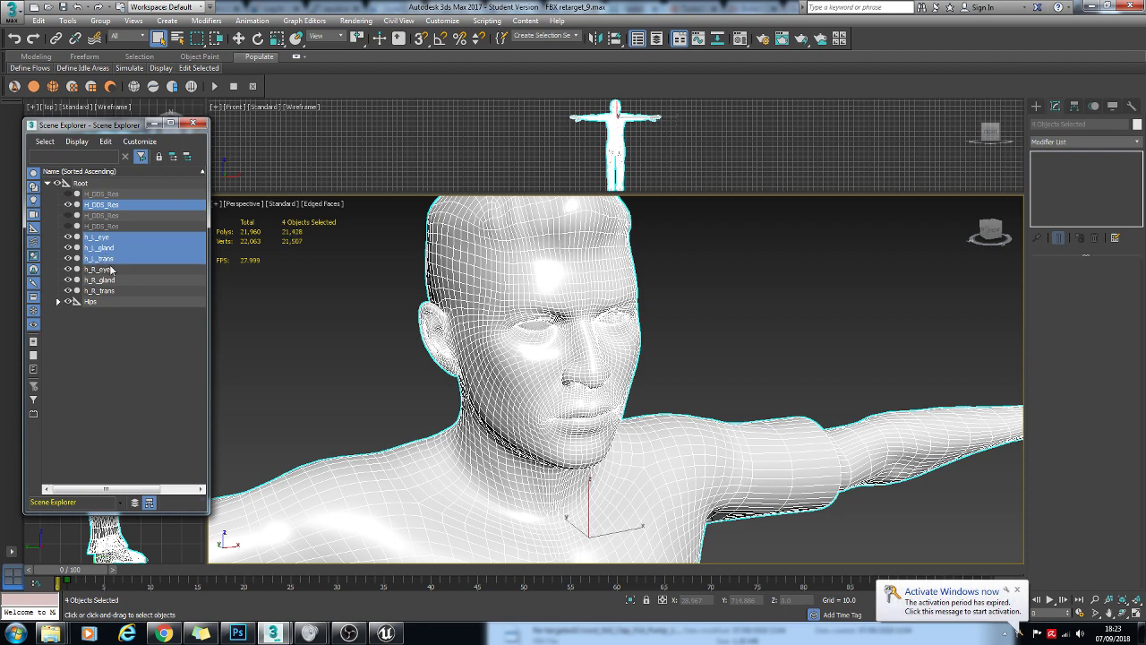
left_click(111, 270, "ctrl")
left_click(114, 281, "ctrl")
left_click(117, 292, "ctrl")
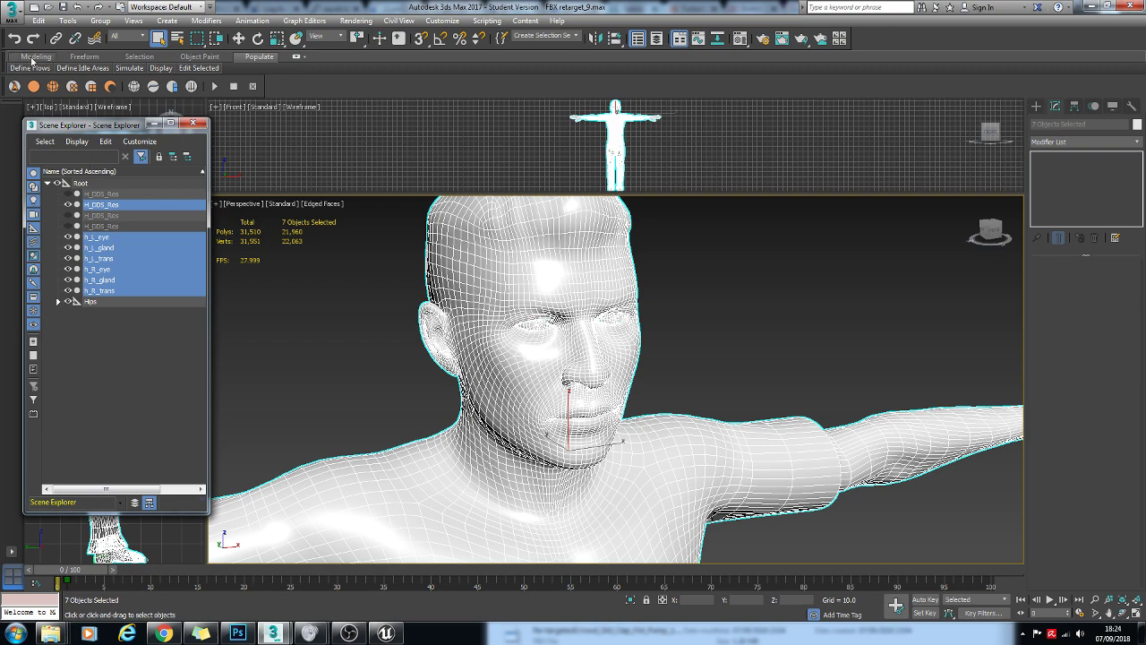
Step: Export the selected body and eye meshes as LOD_character.FBX with Smoothing Groups enabled, replacing the existing file
left_click(13, 16)
mouse_move(86, 196)
left_click(166, 175)
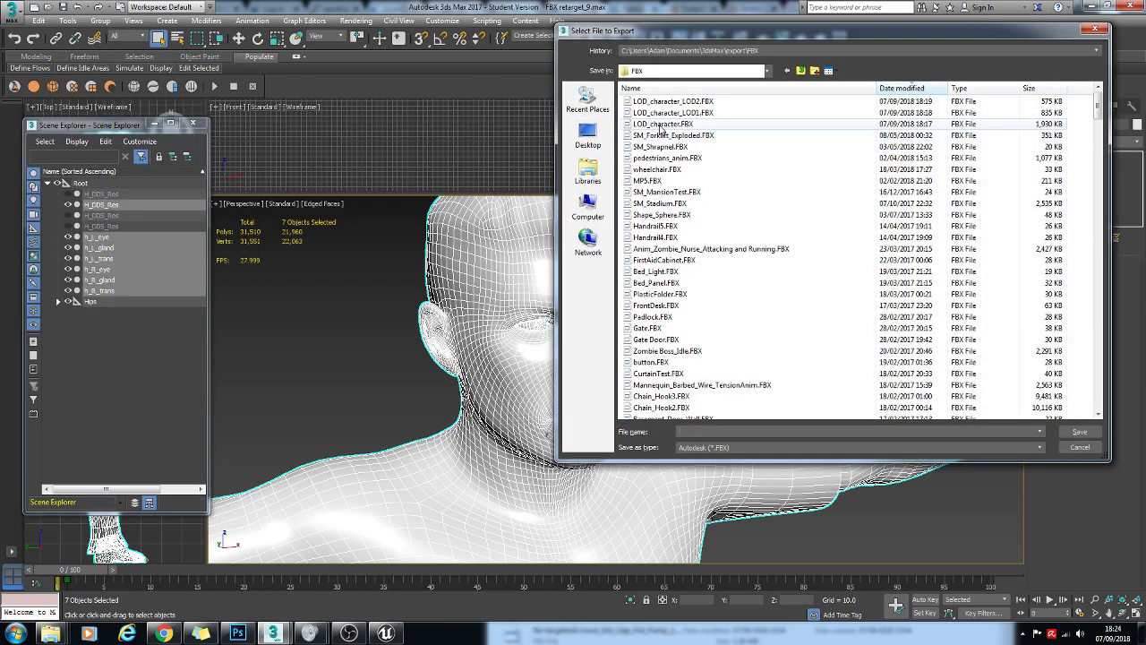
double_click(663, 126)
left_click(625, 364)
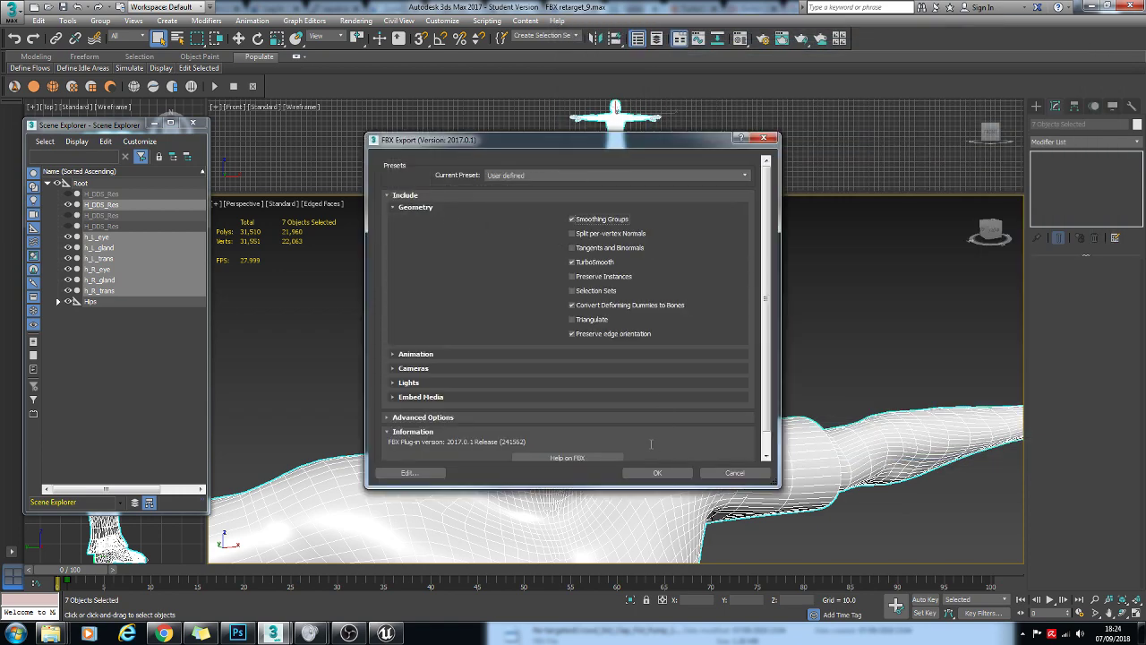
left_click(686, 473)
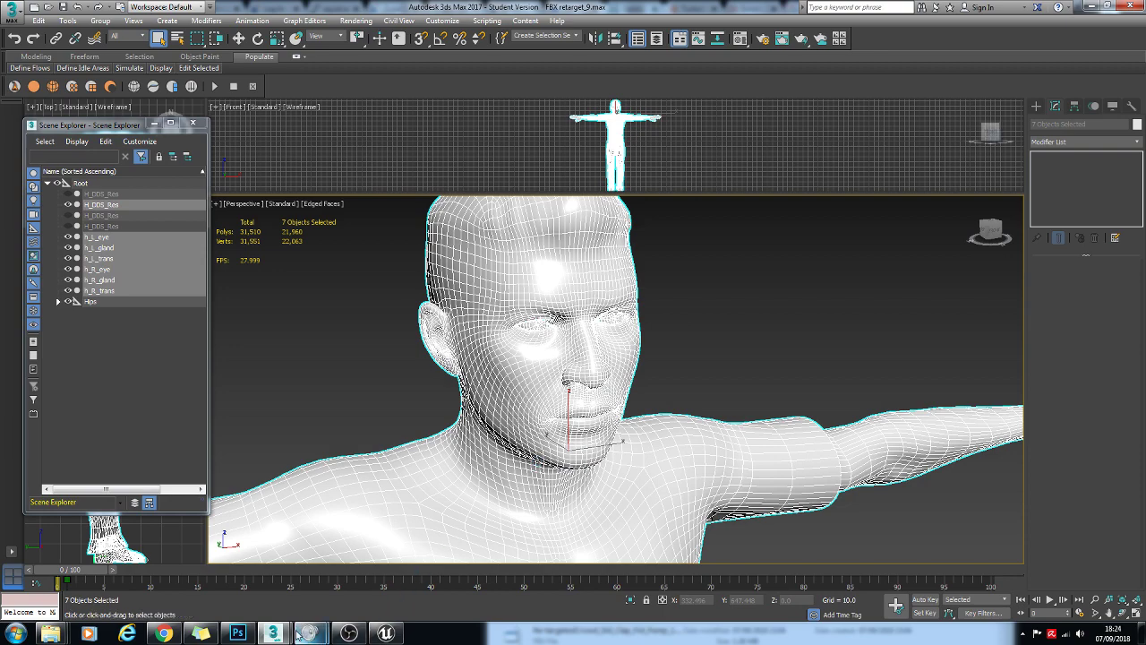
Step: Switch to Unreal Editor and import LOD_character.FBX into the SkeletalMeshes folder as a skeletal mesh, with Import Animations disabled
left_click(386, 633)
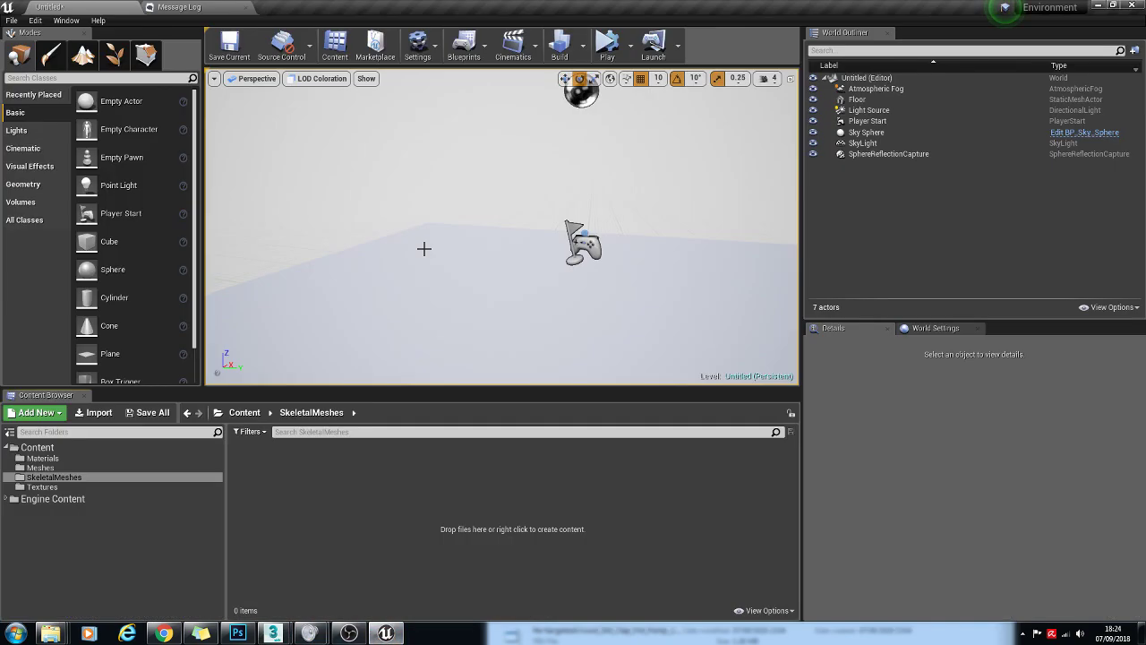
left_click(92, 412)
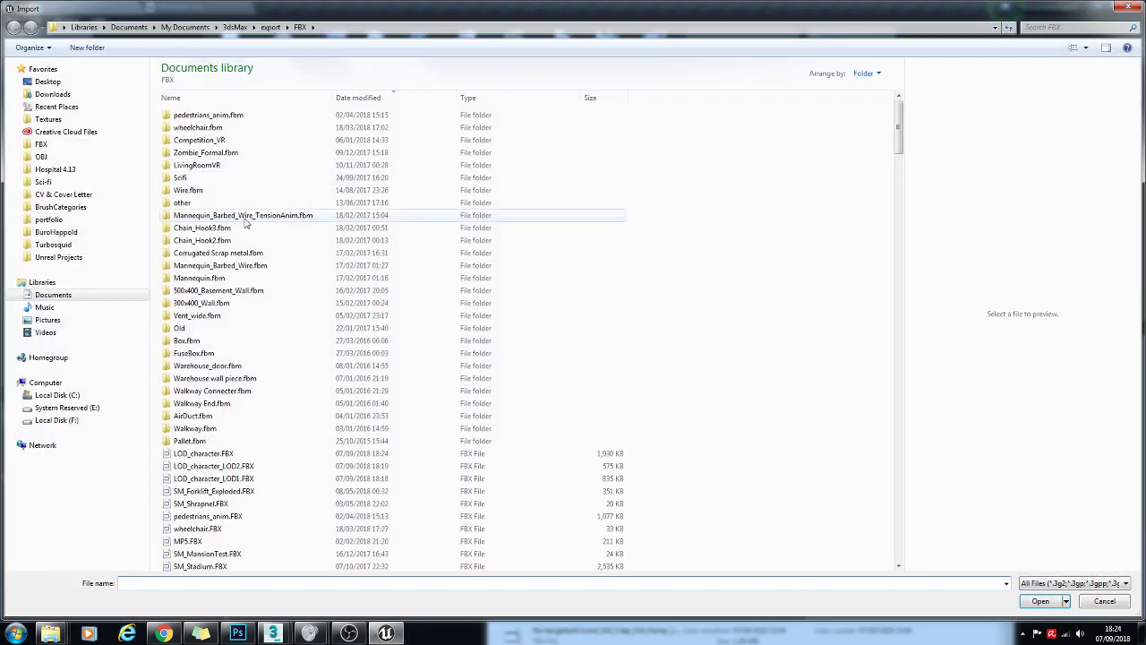
left_click(204, 454)
double_click(203, 454)
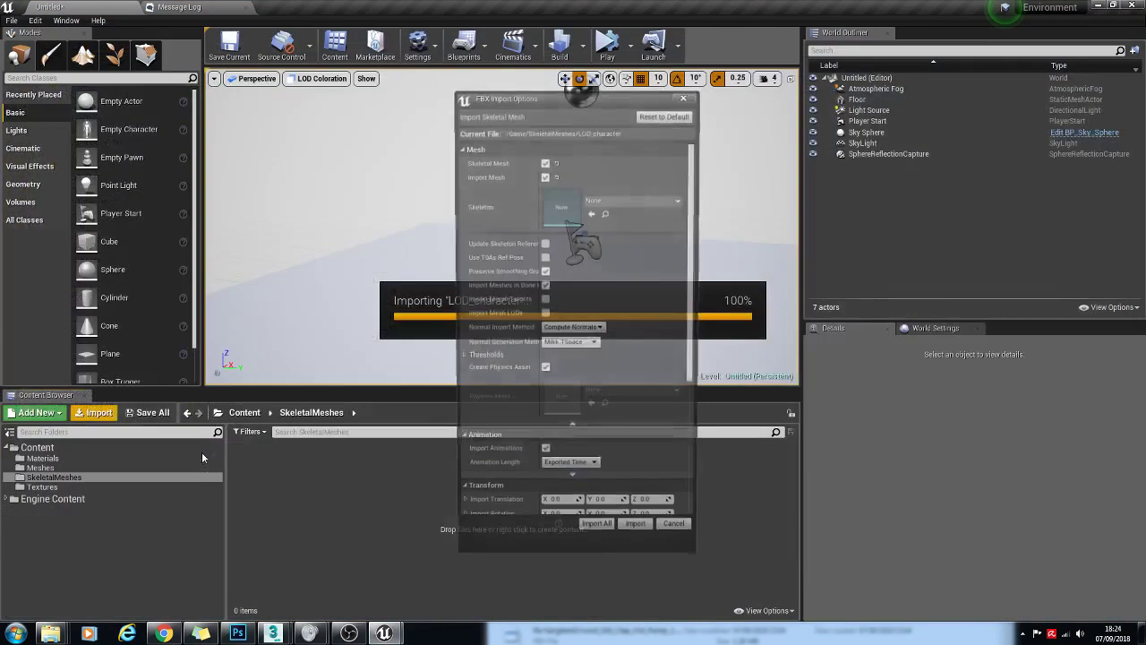
left_click(545, 457)
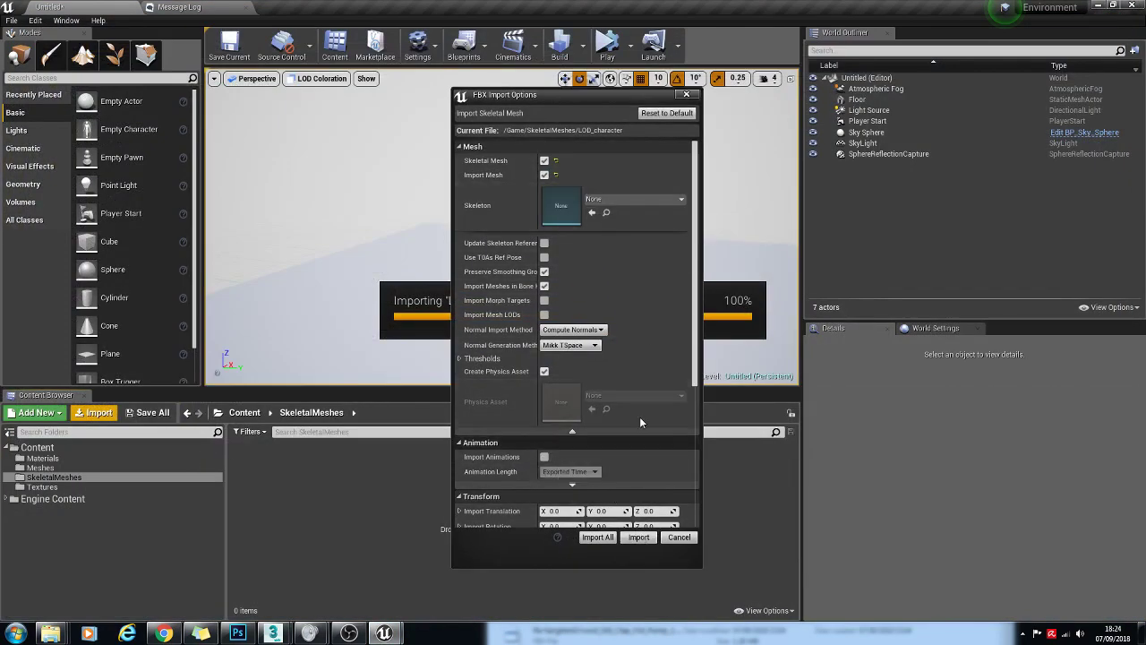
left_click(639, 536)
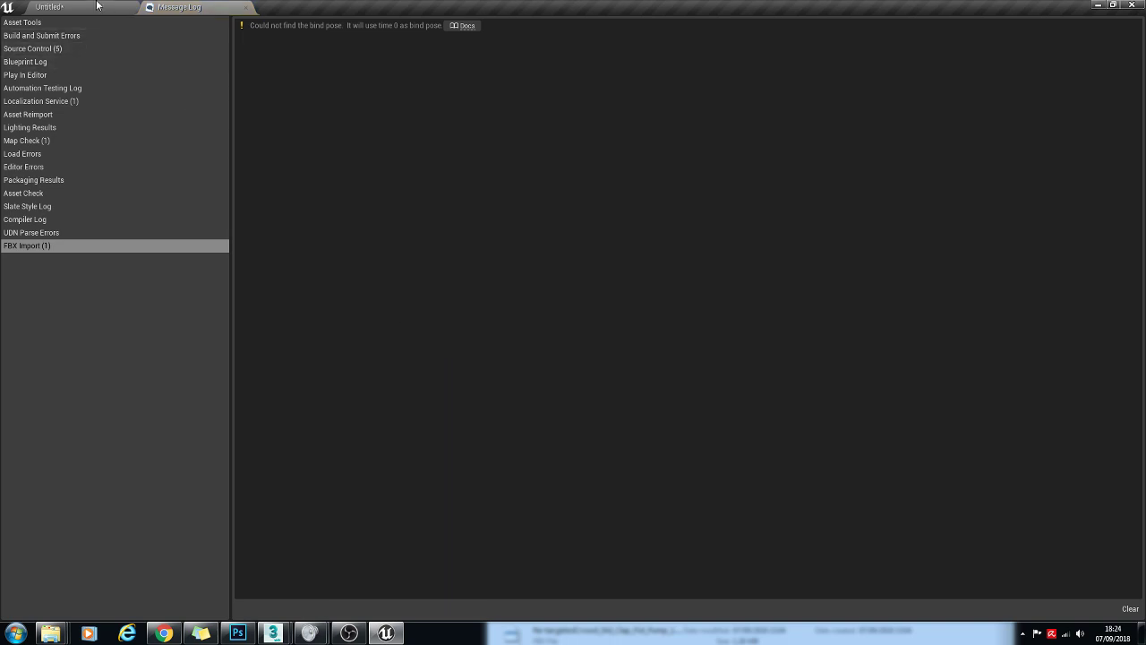
left_click(94, 6)
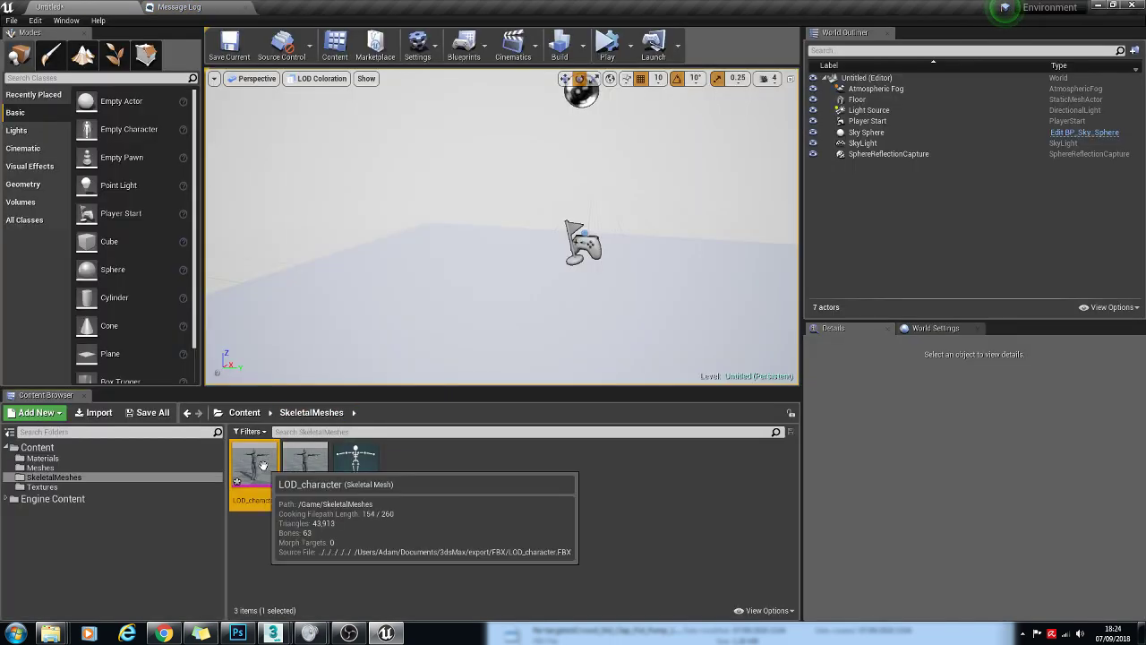
Step: Place the LOD_character skeletal mesh on the level floor and set the viewport to Lit shading
left_click_drag(263, 464, 462, 336)
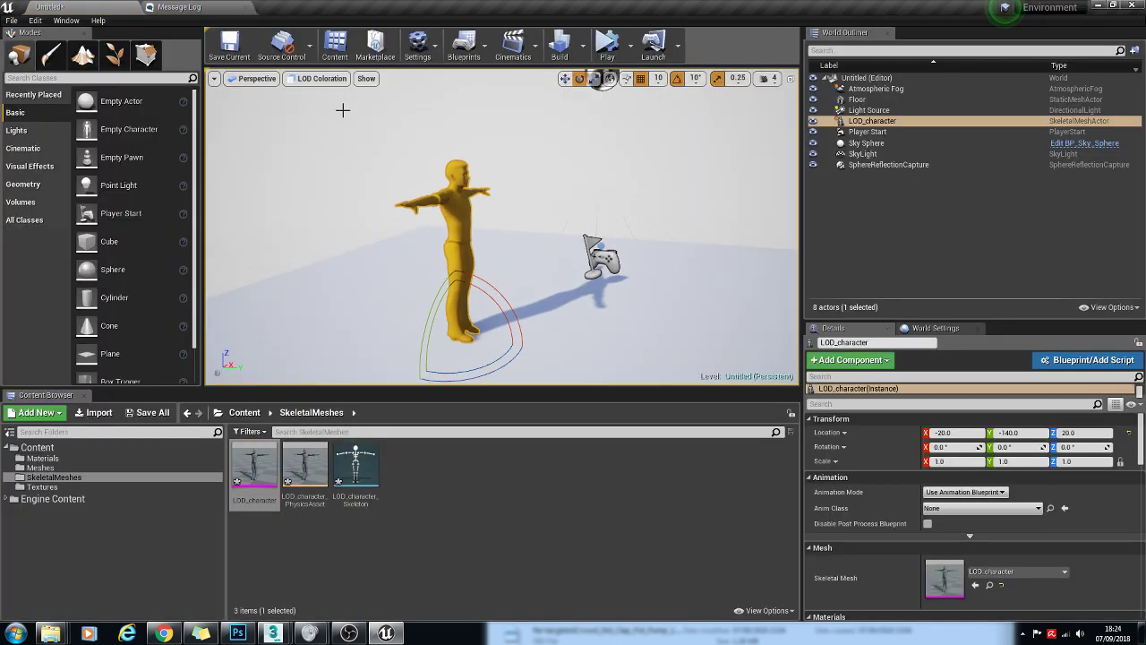
left_click(322, 78)
left_click(369, 105)
Step: Rotate the placed character to about 90° around Z and inspect its upper body up close
left_click_drag(496, 194, 476, 170)
right_click_drag(476, 170, 476, 215)
left_click_drag(515, 383, 571, 370)
mouse_move(571, 371)
right_mouse_down()
mouse_move(680, 367)
mouse_move(582, 377)
right_mouse_up()
left_click_drag(582, 376, 579, 266)
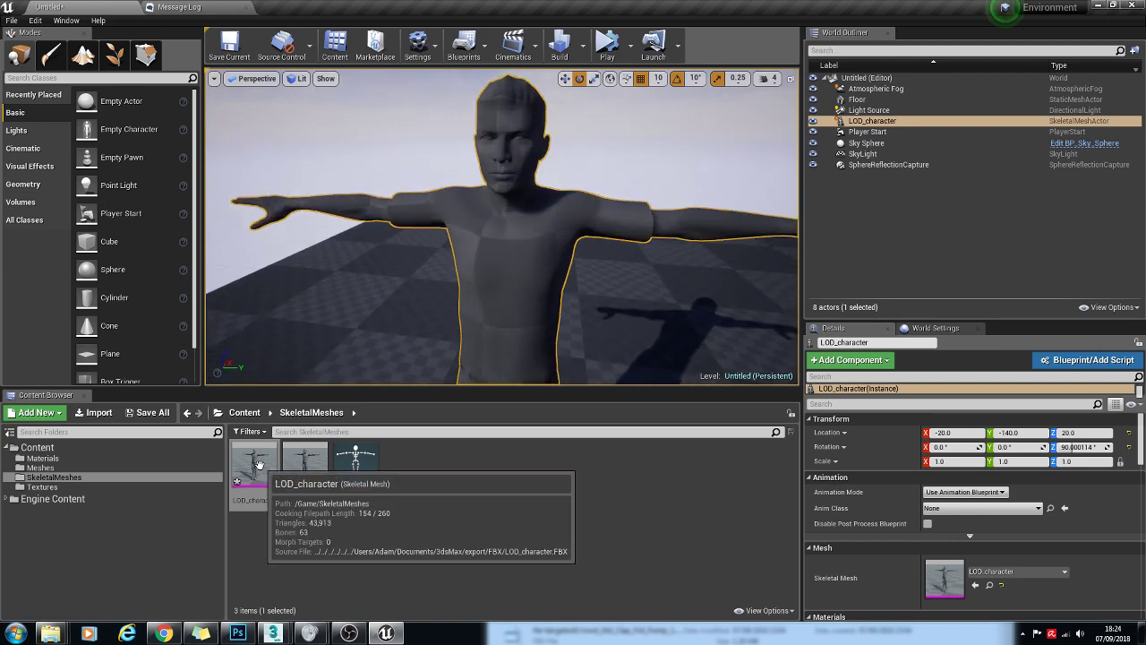
Step: Switch back to the FBX retarget_9 scene in 3ds Max, hide the highest-resolution H_DDS_Res mesh and show the fourth one listed
mouse_move(273, 633)
left_click(309, 569)
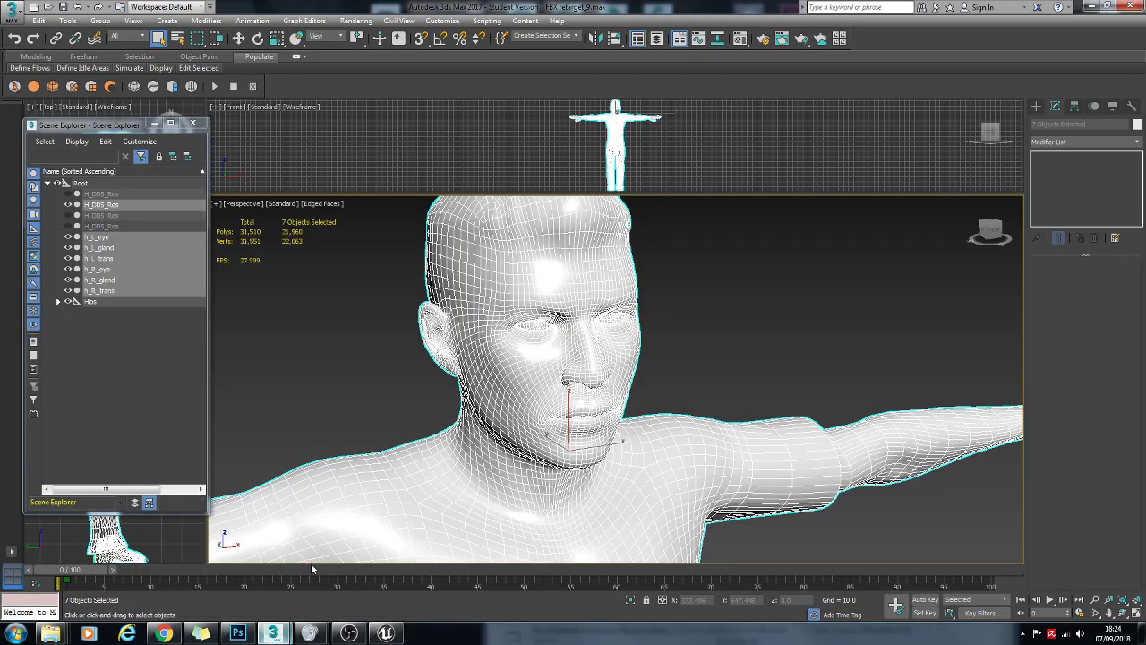
left_click(69, 206)
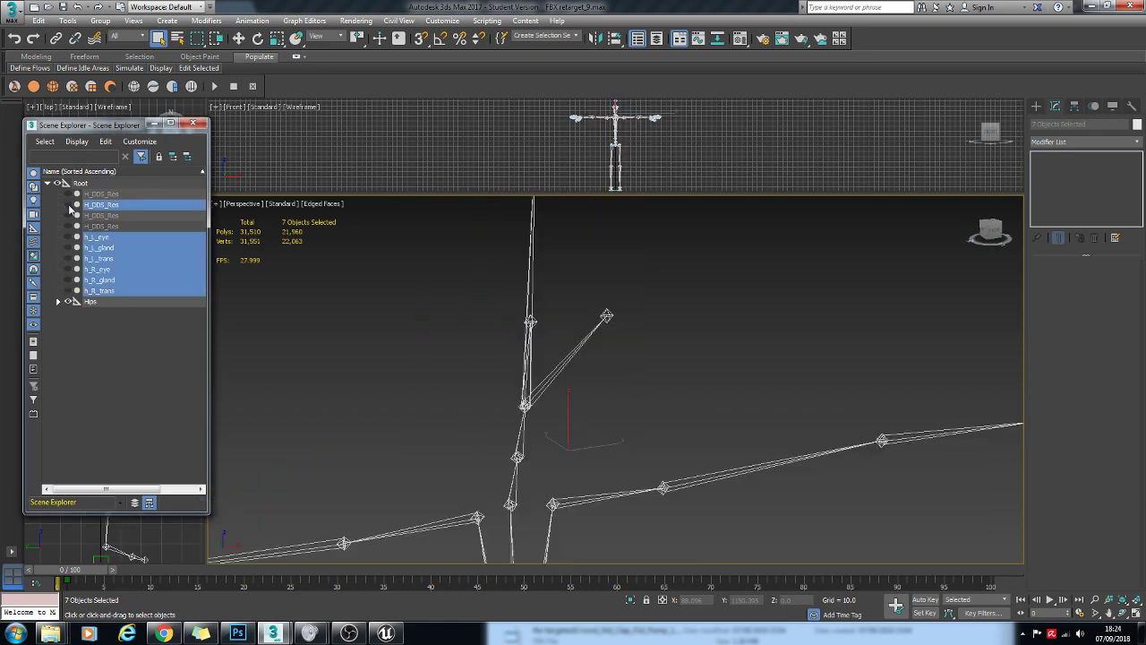
left_click(69, 205)
left_click(71, 216)
left_click(69, 205)
left_click(93, 193)
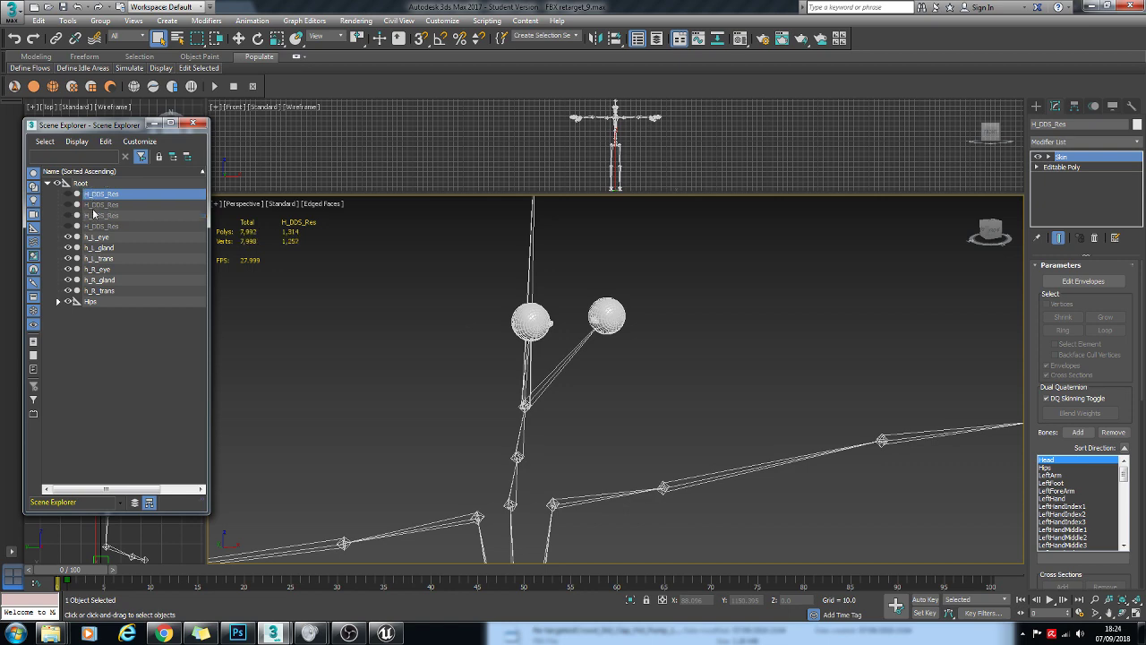
left_click(100, 226)
left_click(68, 226)
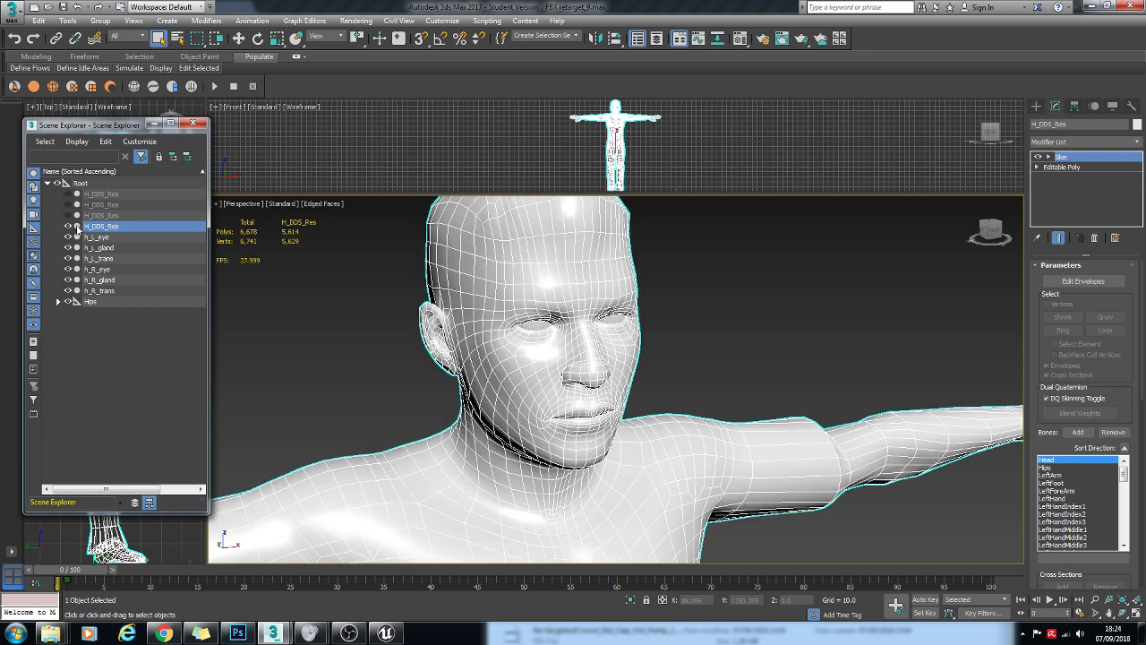
left_click(482, 261)
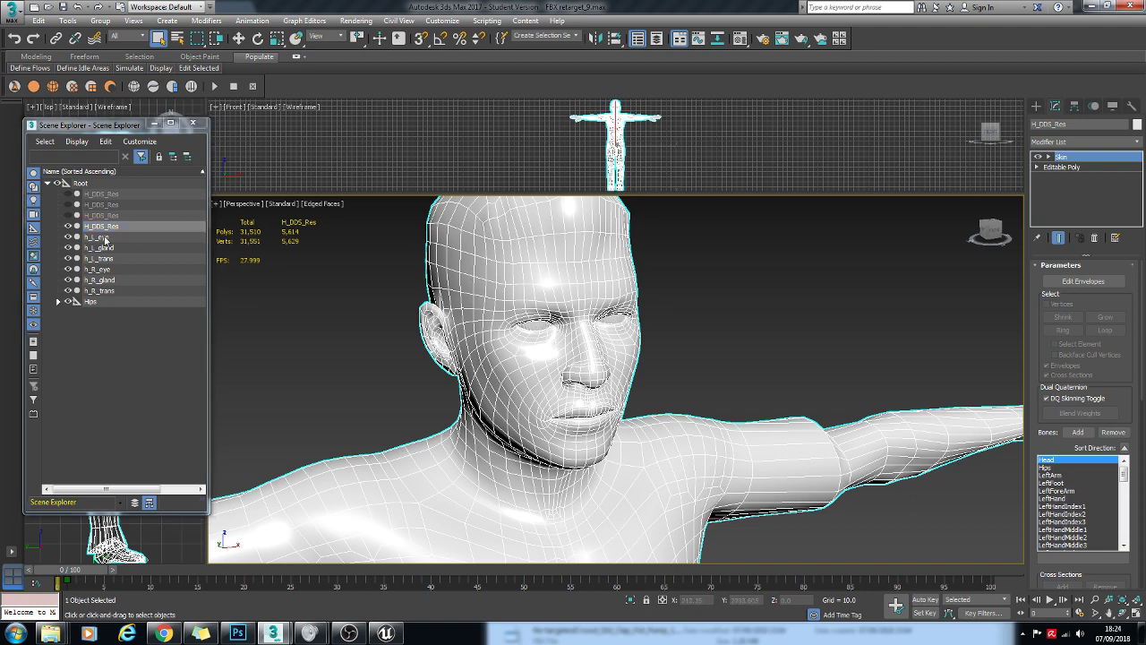
Step: Export the visible H_DDS_Res mesh and the six eye objects as LOD_character_LOD1.FBX with Smoothing Groups enabled, replacing the existing file
left_click(109, 290)
left_click(111, 229, "shift")
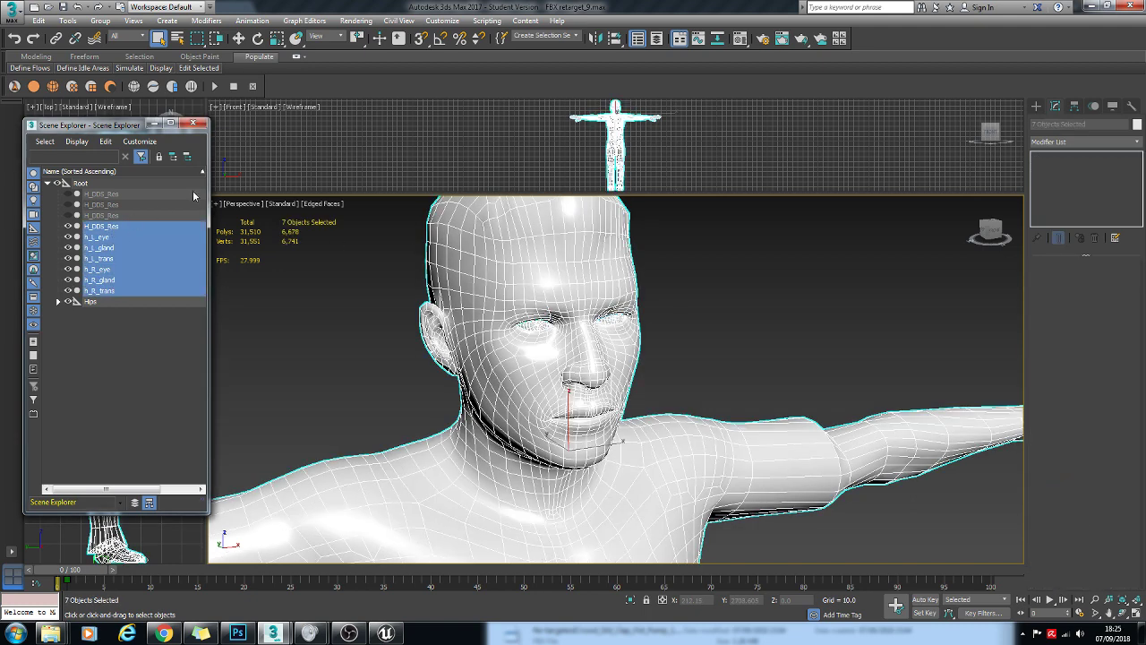
left_click(13, 10)
mouse_move(75, 196)
left_click(130, 107)
double_click(679, 123)
left_click(624, 361)
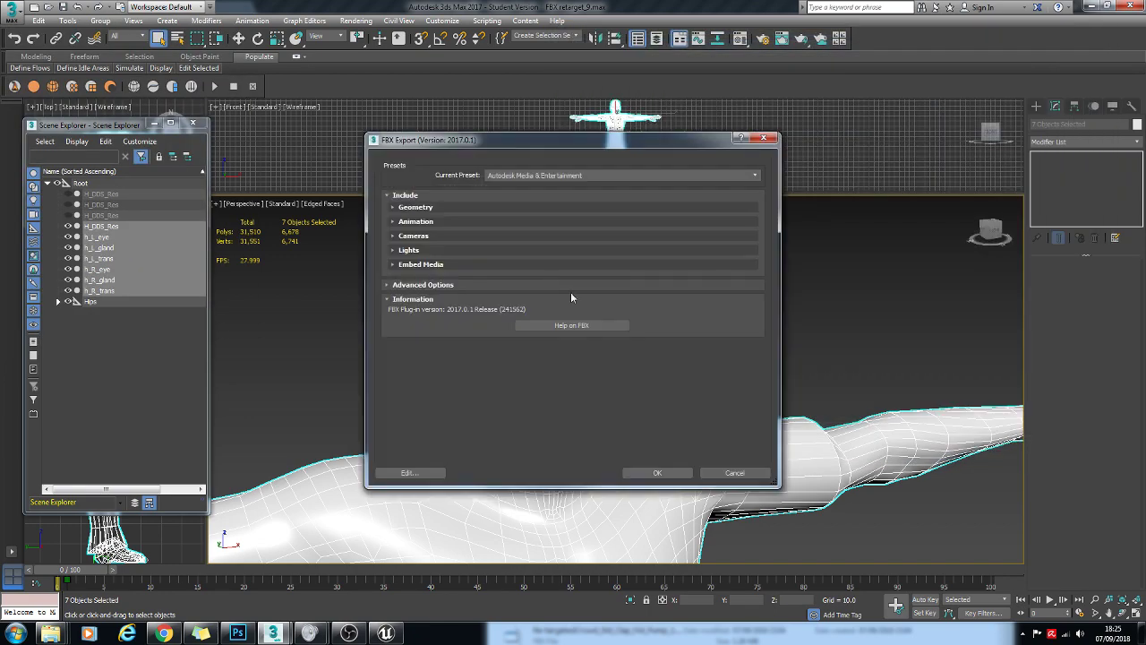
left_click(400, 208)
left_click(614, 221)
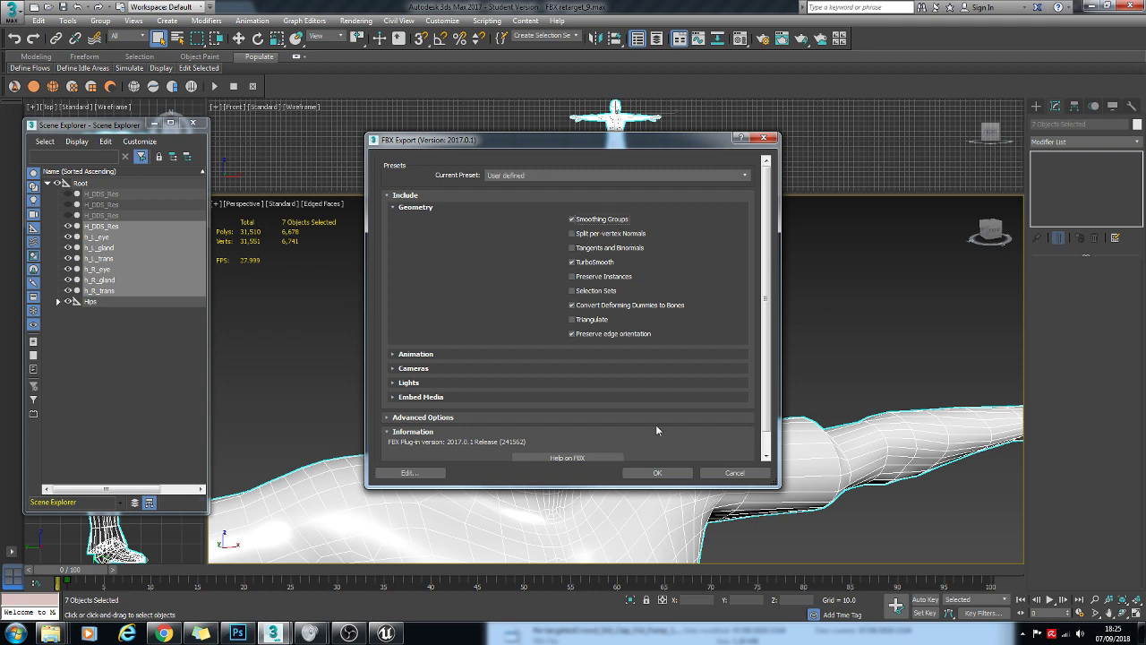
left_click(658, 473)
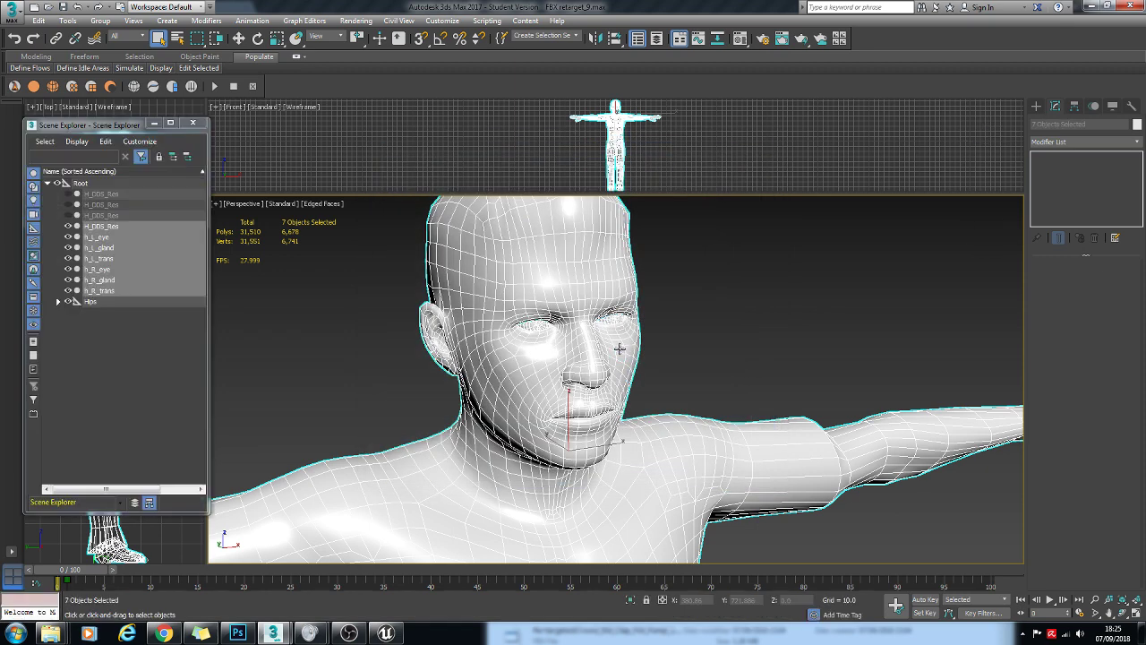
Step: Compare the remaining H_DDS_Res meshes, hiding the fourth one listed and showing the lower-resolution third one
left_click(68, 216)
left_click(68, 216)
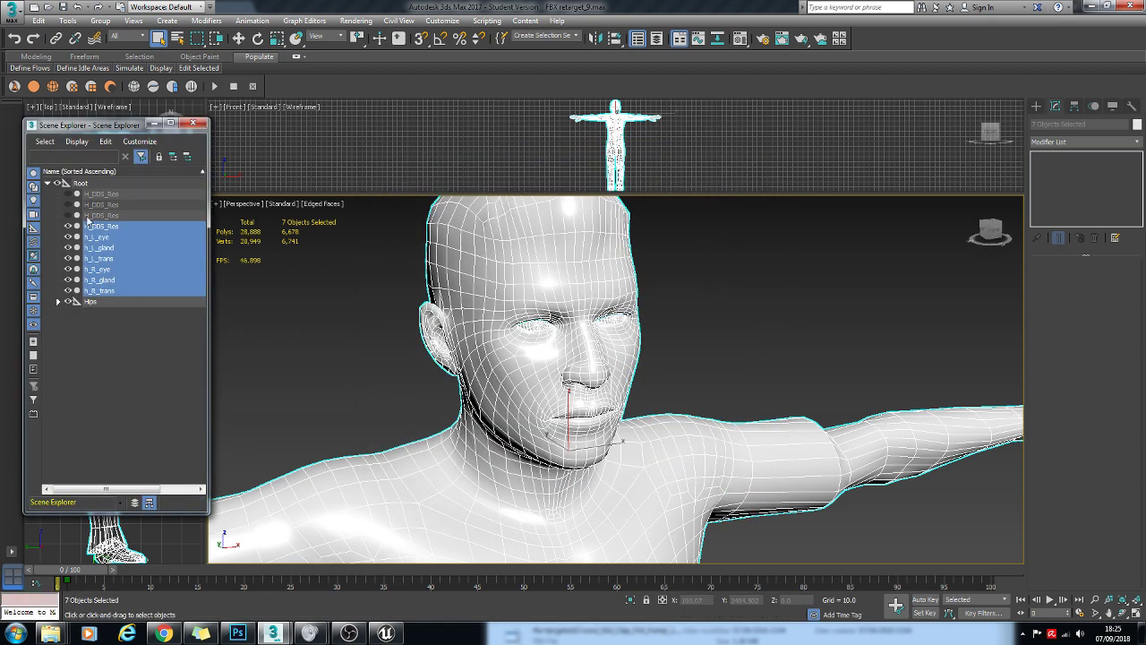
left_click(87, 216)
left_click(100, 204)
left_click(102, 193)
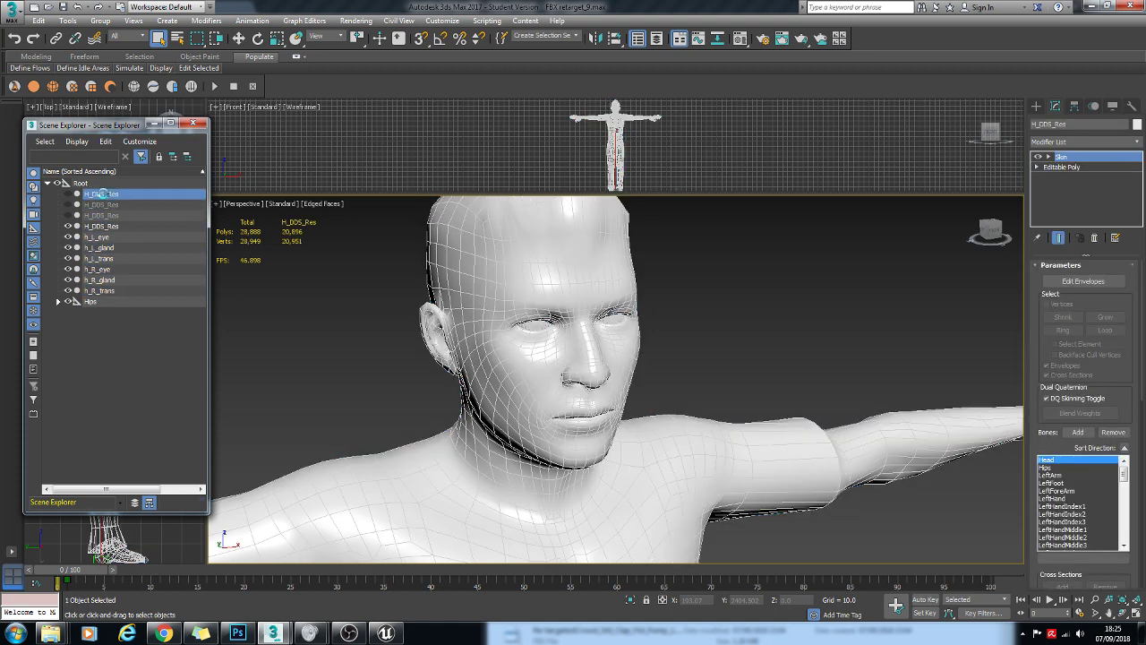
left_click(110, 216)
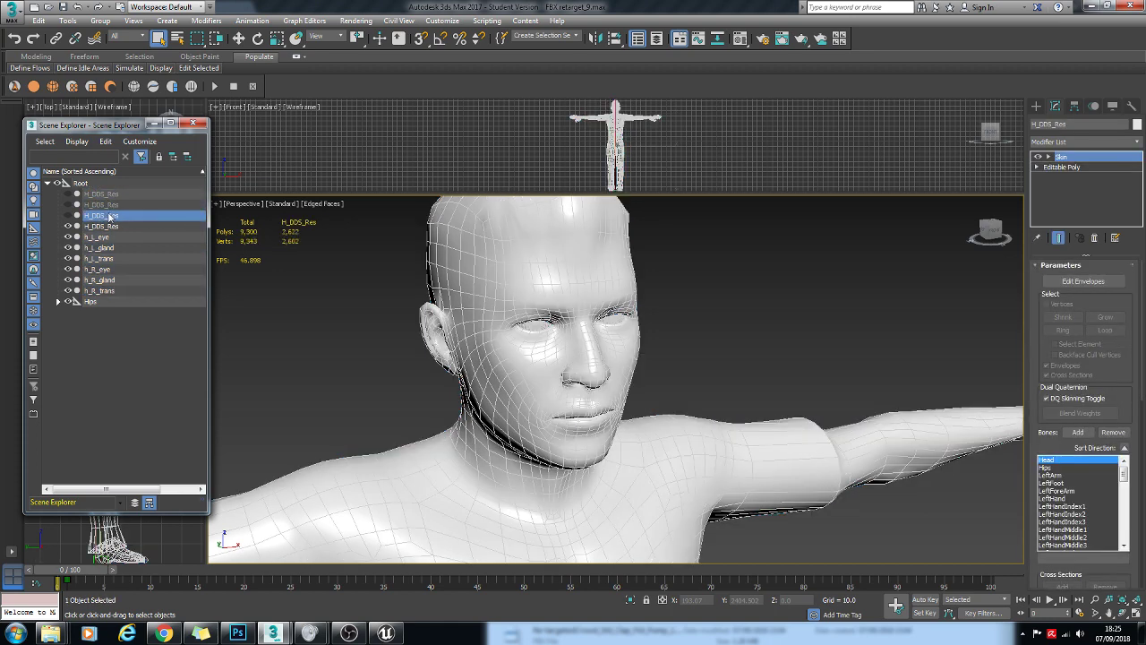
left_click(67, 226)
left_click(68, 215)
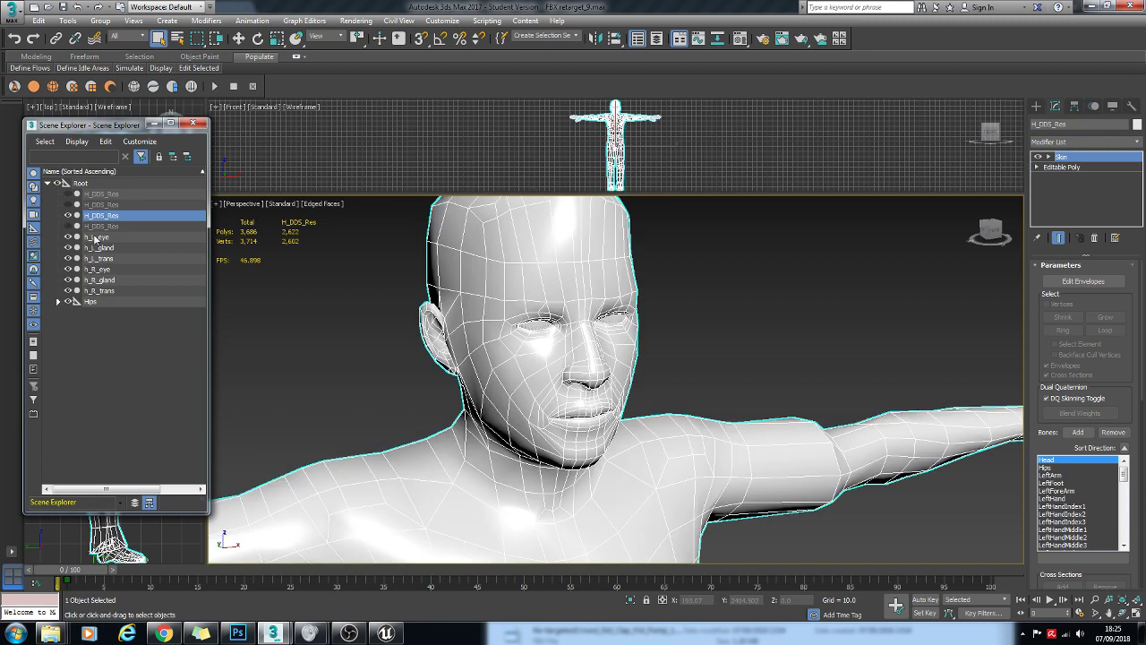
Step: Export the third listed H_DDS_Res mesh and the six eye objects as LOD_character_LOD2.FBX with Smoothing Groups enabled, replacing the existing file
left_click(97, 237)
left_click(99, 290, "shift")
left_click(103, 216, "ctrl")
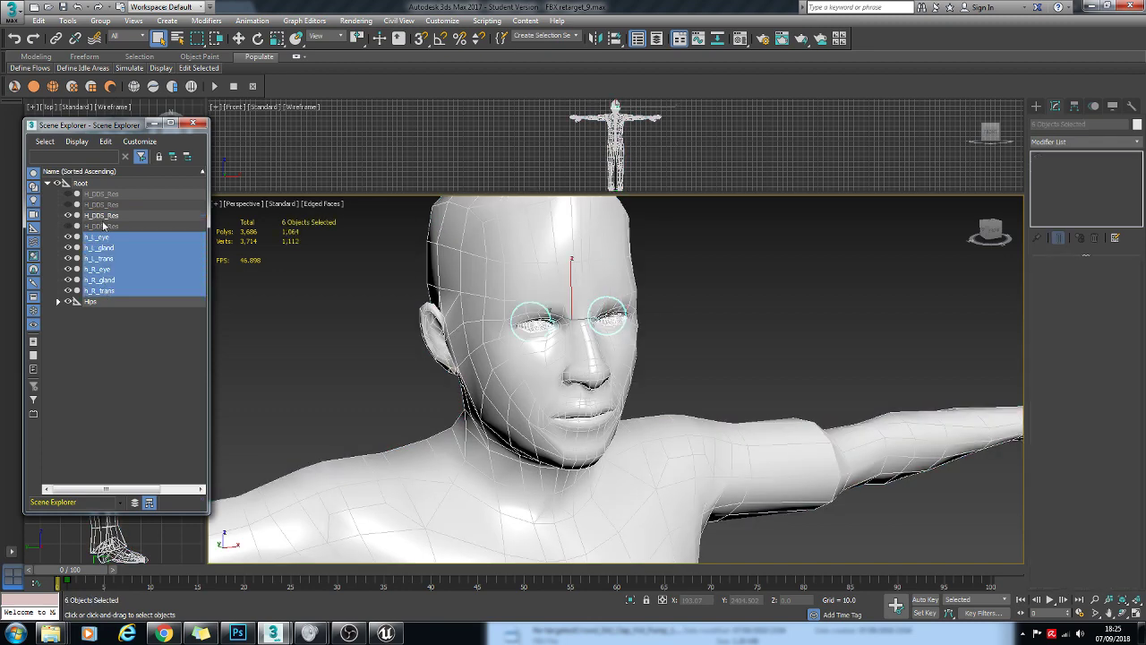
left_click(12, 11)
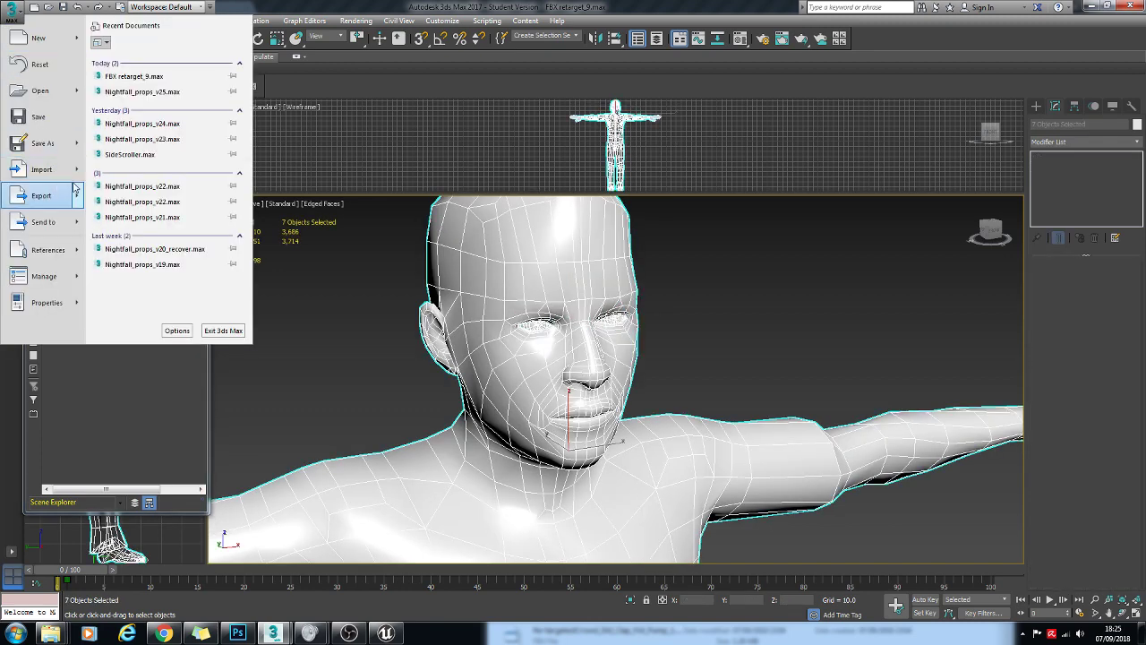
mouse_move(88, 185)
left_click(141, 97)
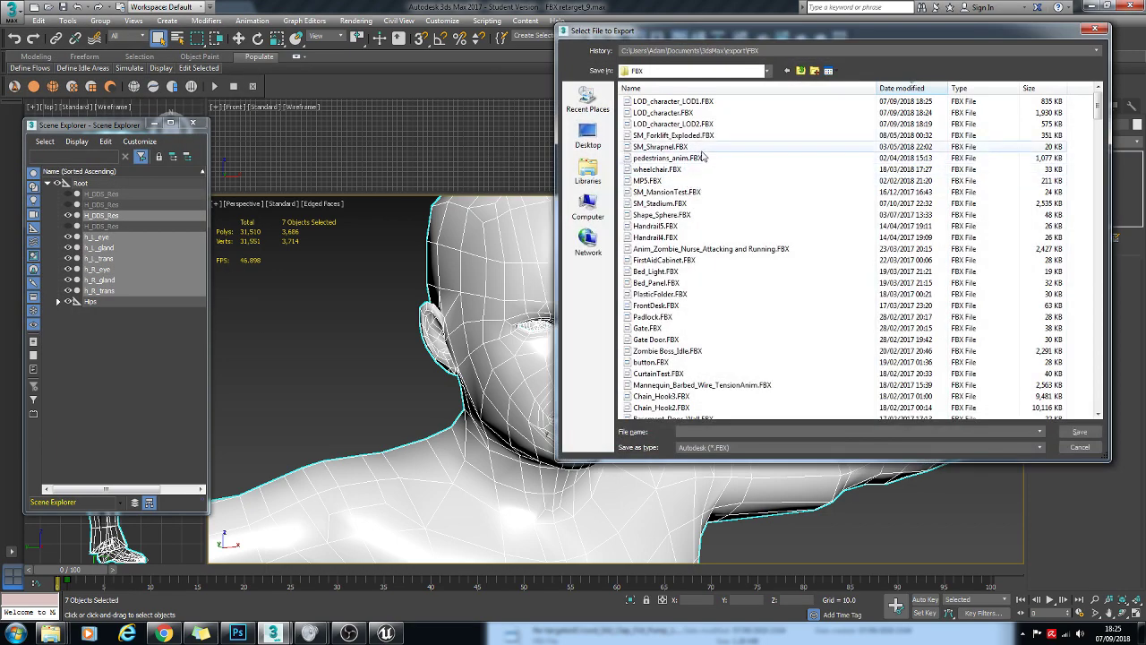
double_click(685, 114)
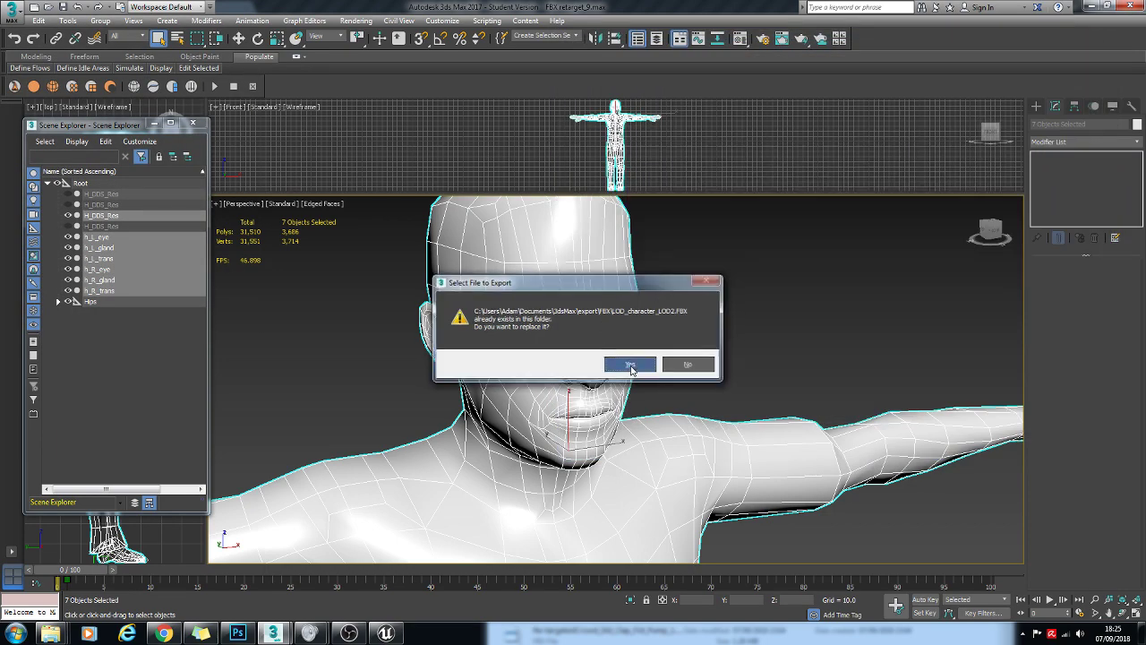
left_click(623, 361)
left_click(412, 208)
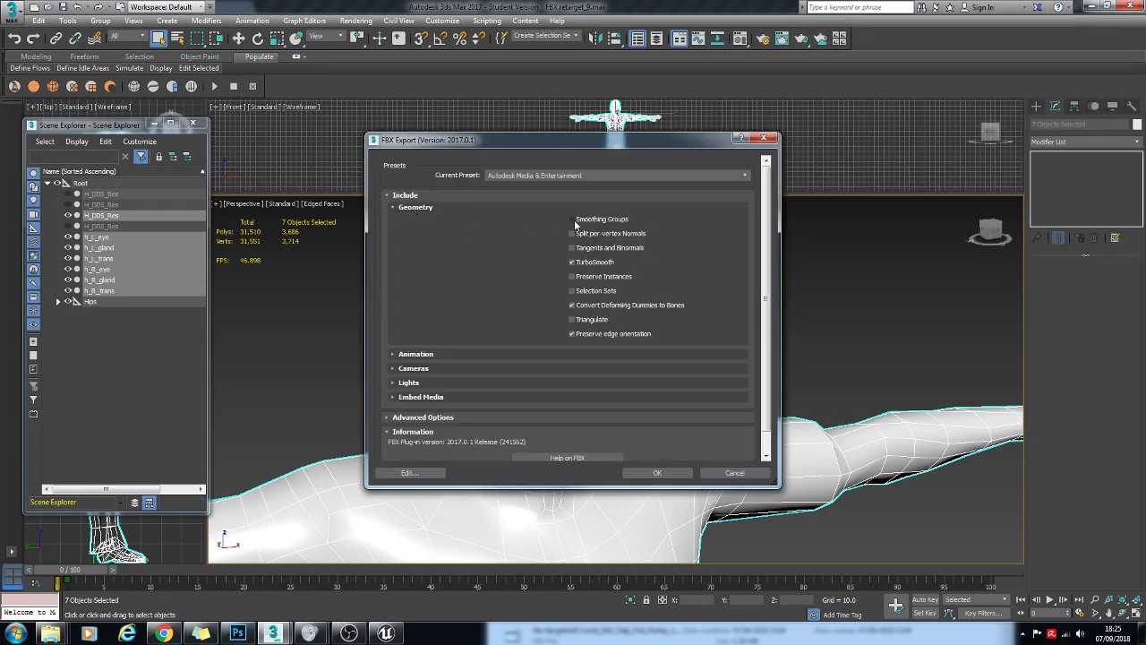
left_click(573, 219)
left_click(658, 472)
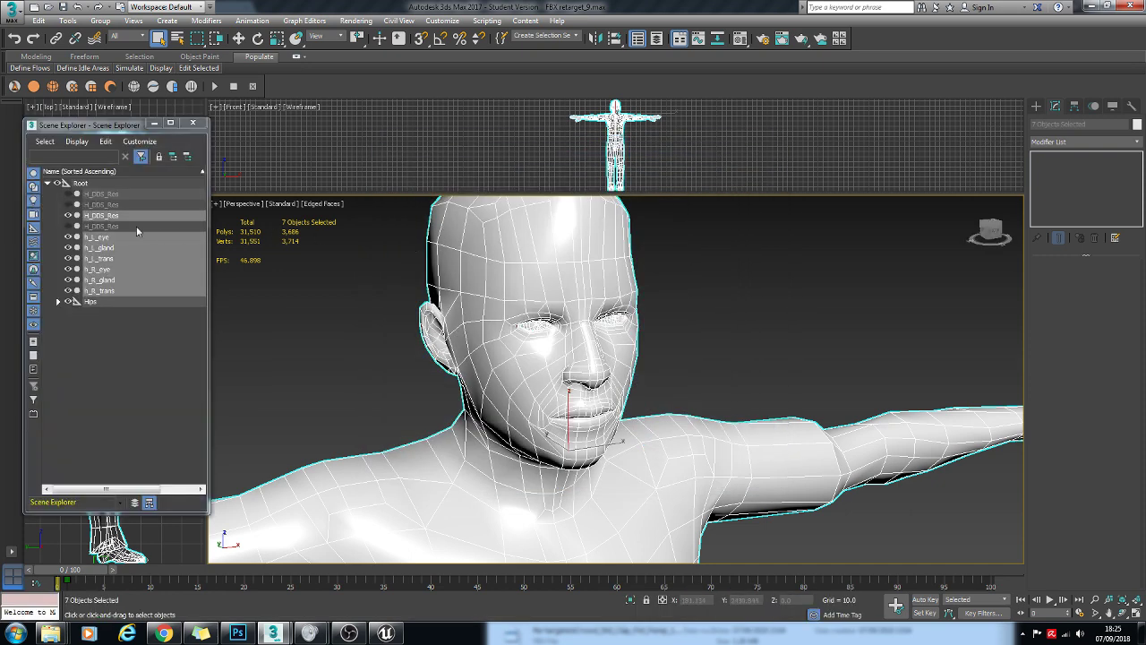
Step: Hide the third listed H_DDS_Res mesh and show the first one, keeping the eye objects visible
left_click(71, 218)
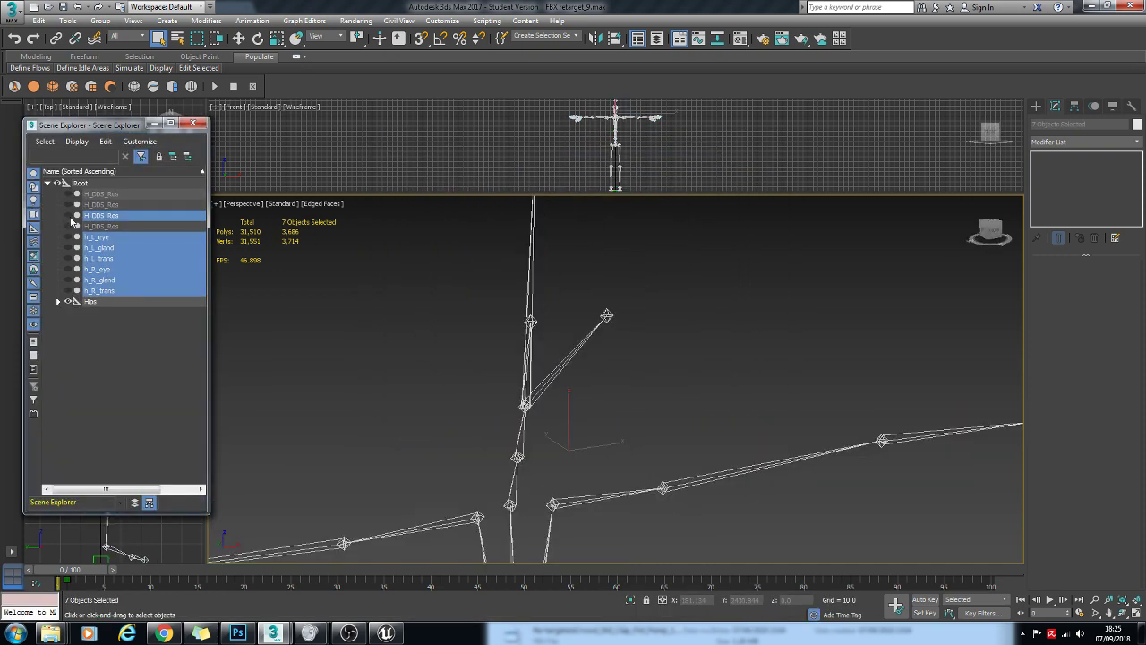
left_click(70, 238)
left_click(102, 216)
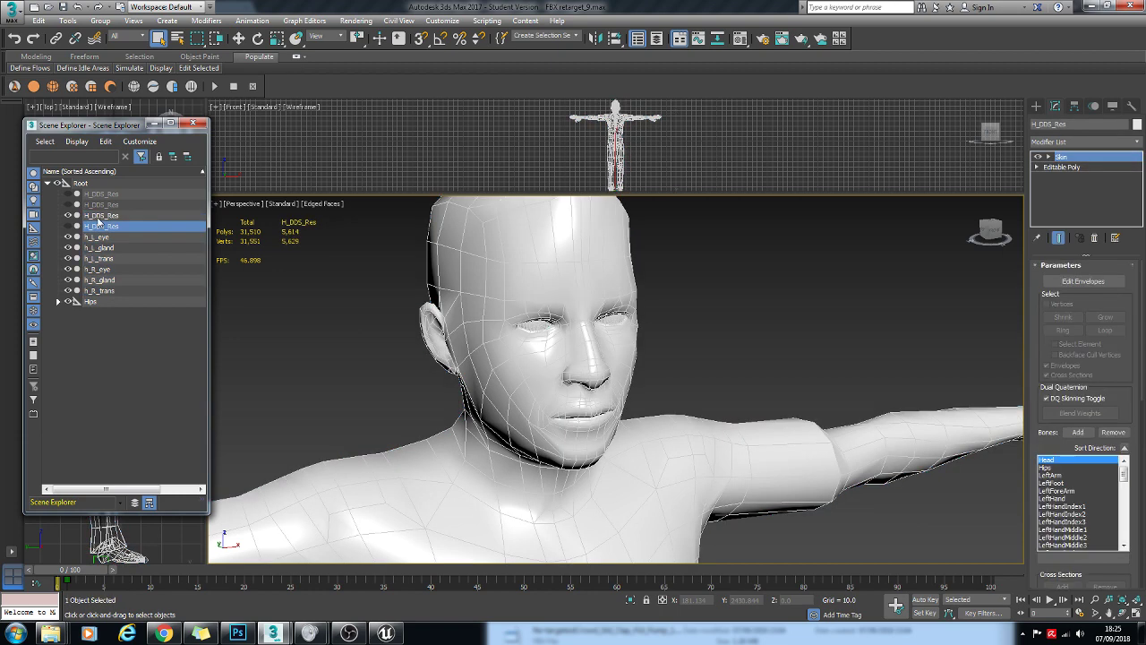
left_click(69, 216)
left_click(89, 194)
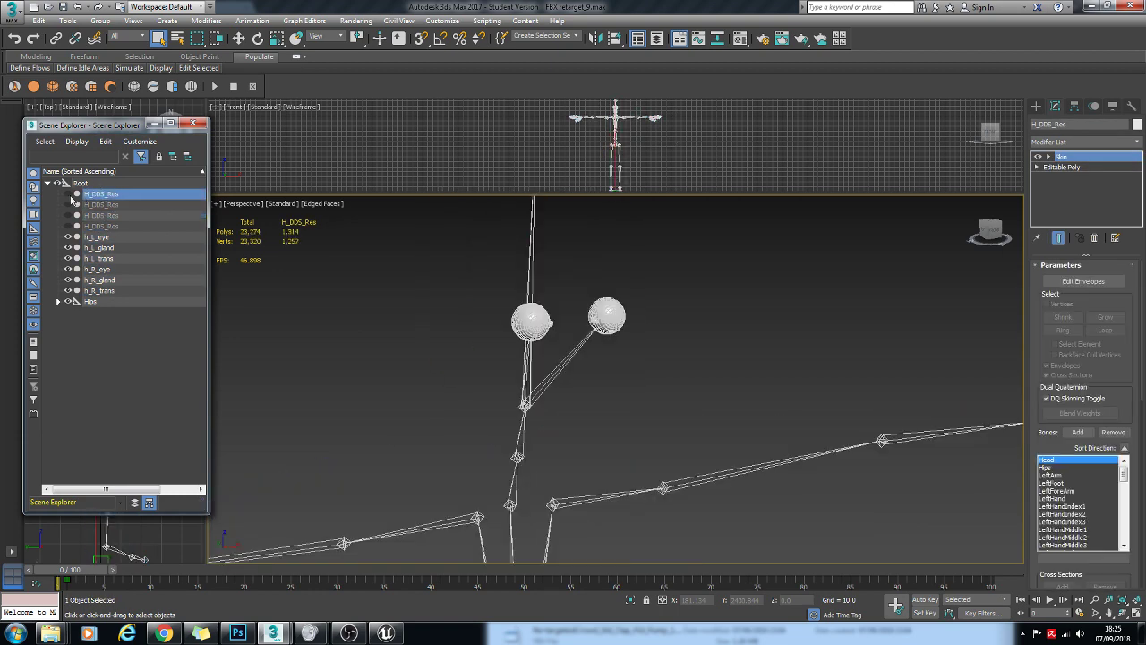
left_click(69, 195)
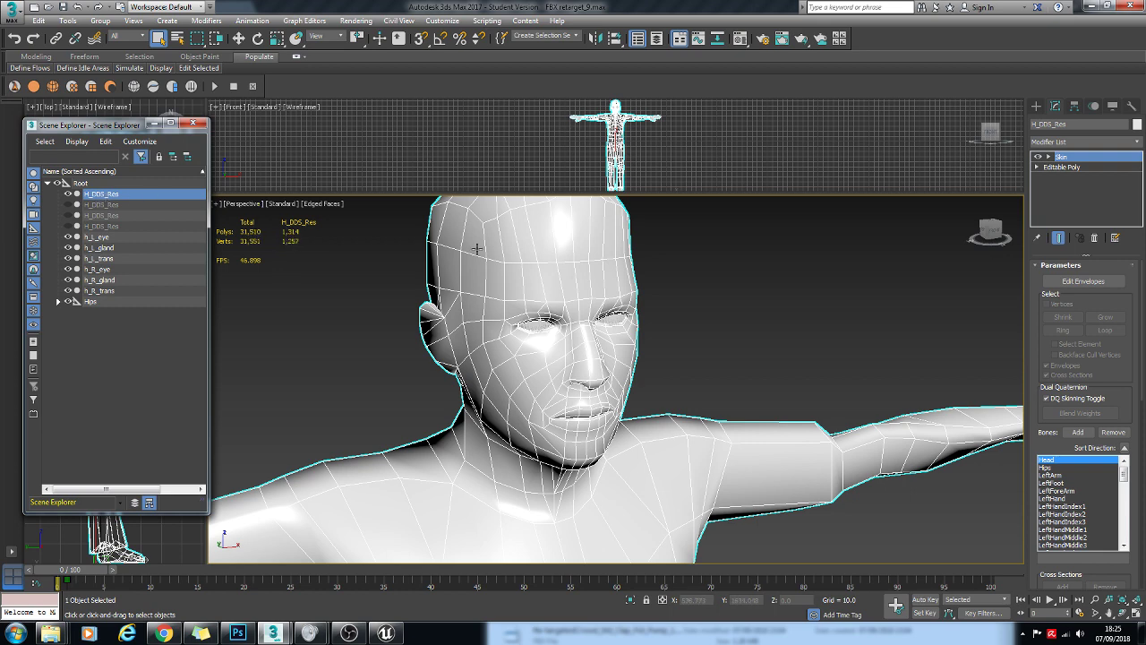
Step: Export the first listed H_DDS_Res mesh together with the six eye objects as LOD_character_LOD3.FBX in the FBX folder
left_click(109, 240, "ctrl")
left_click(109, 248, "ctrl")
left_click(111, 259, "ctrl")
left_click(113, 268, "ctrl")
left_click(115, 280, "ctrl")
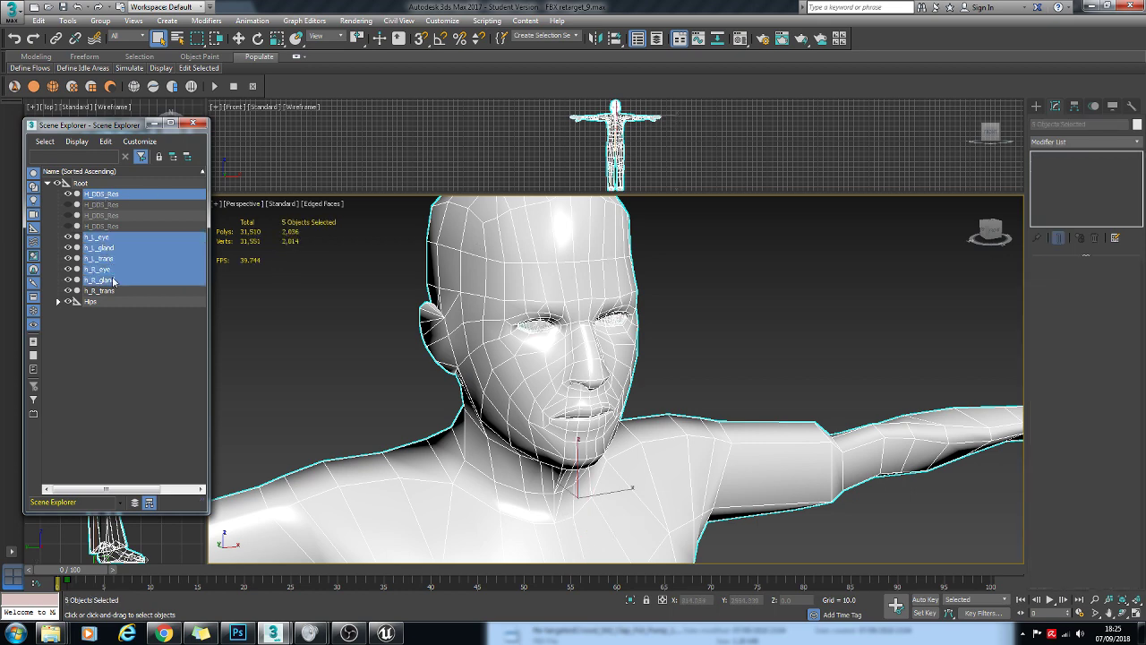
left_click(115, 290, "ctrl")
left_click(11, 18)
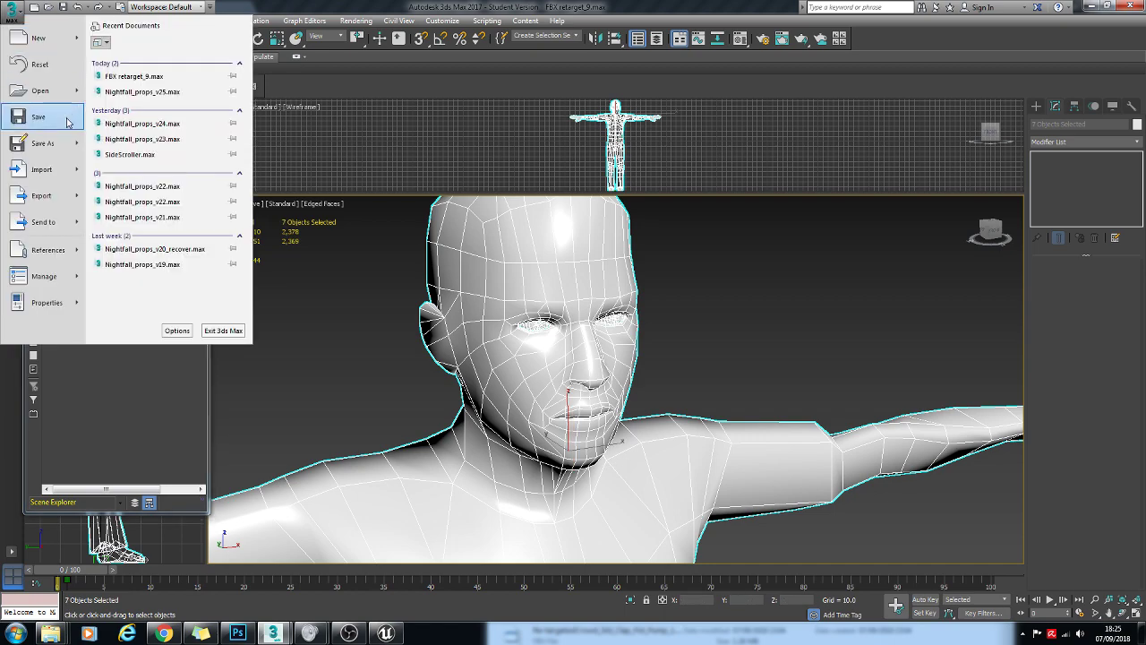
mouse_move(78, 197)
left_click(161, 86)
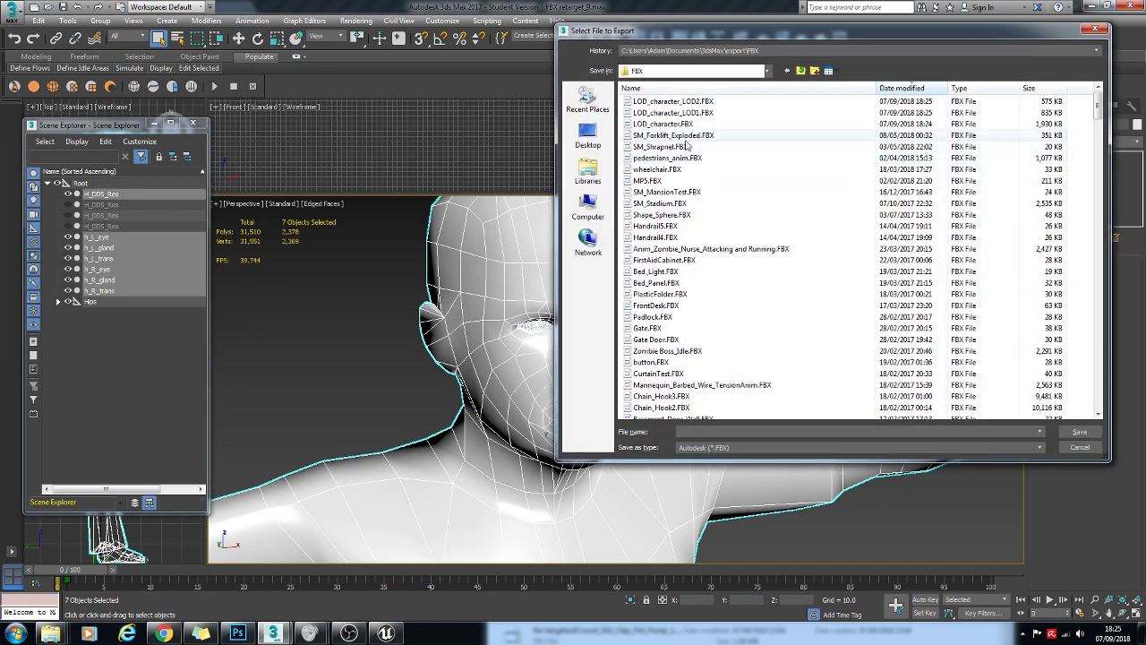
left_click(674, 101)
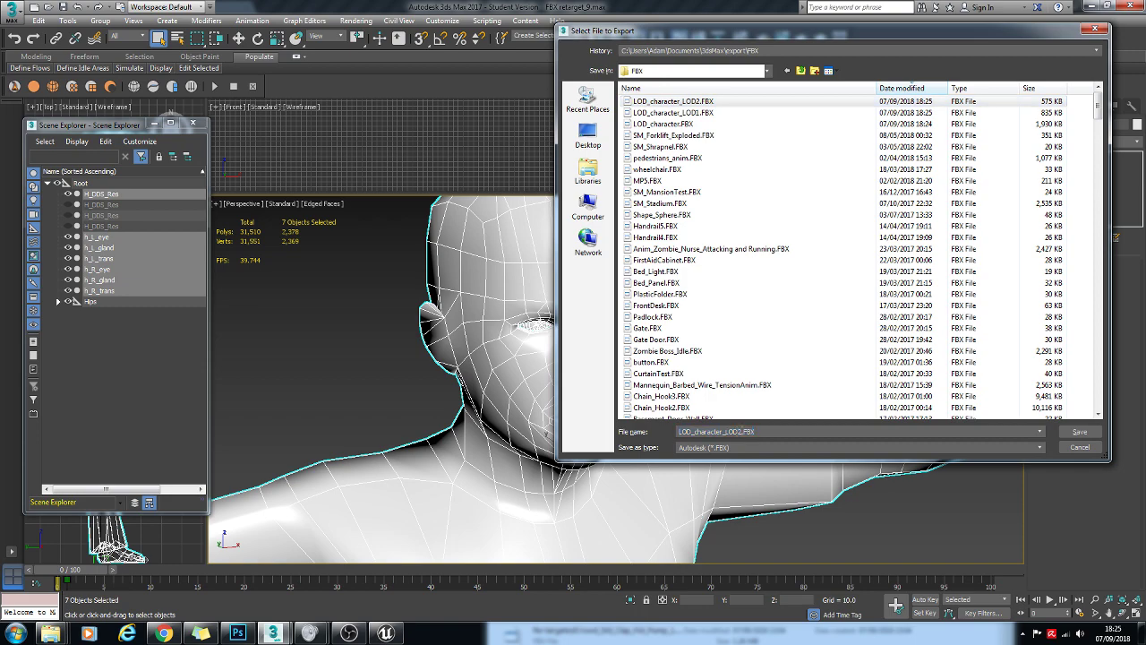
left_click(1078, 433)
left_click(416, 206)
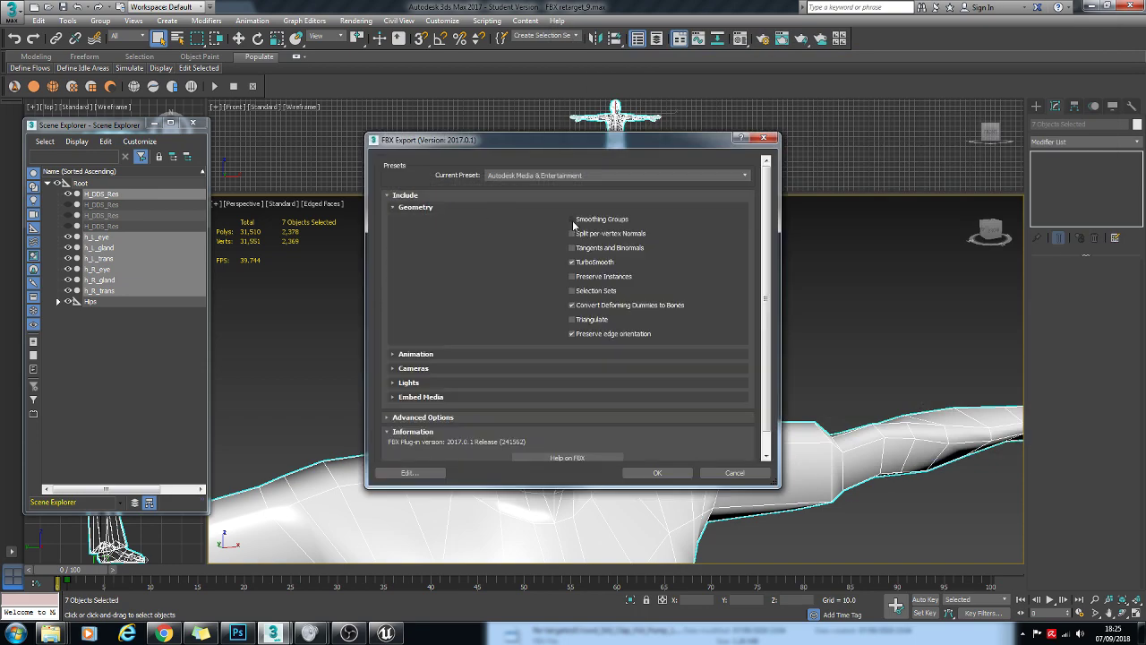
left_click(657, 472)
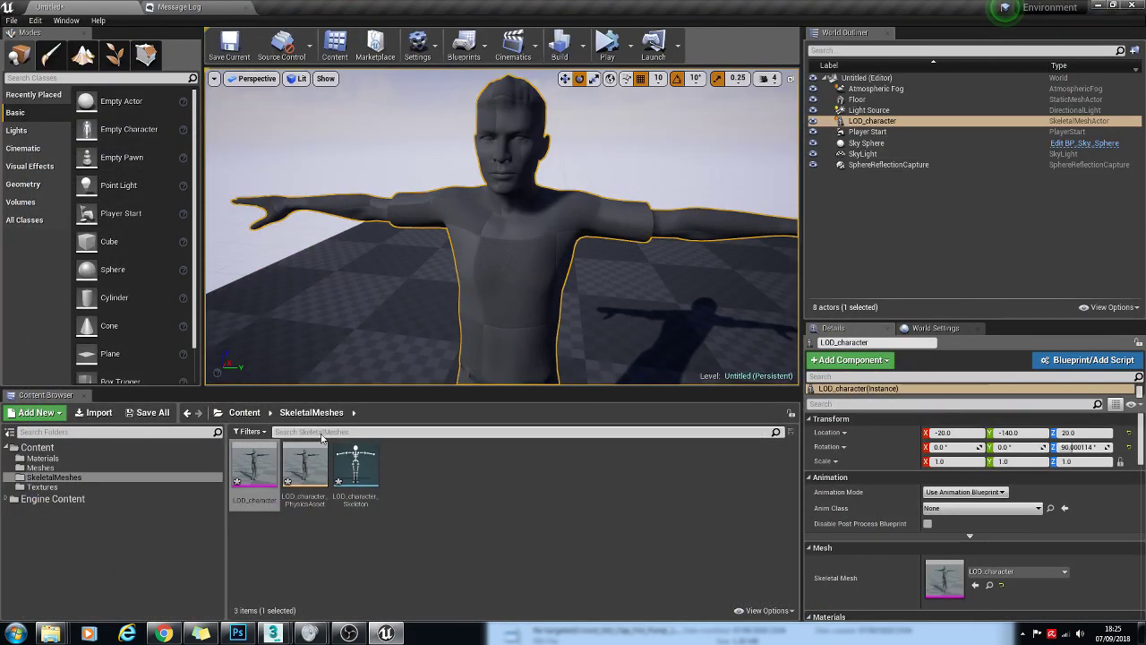
Step: Open the LOD_character skeletal mesh in Unreal Engine and import LOD_character_LOD1.FBX as LOD Level 1
double_click(262, 457)
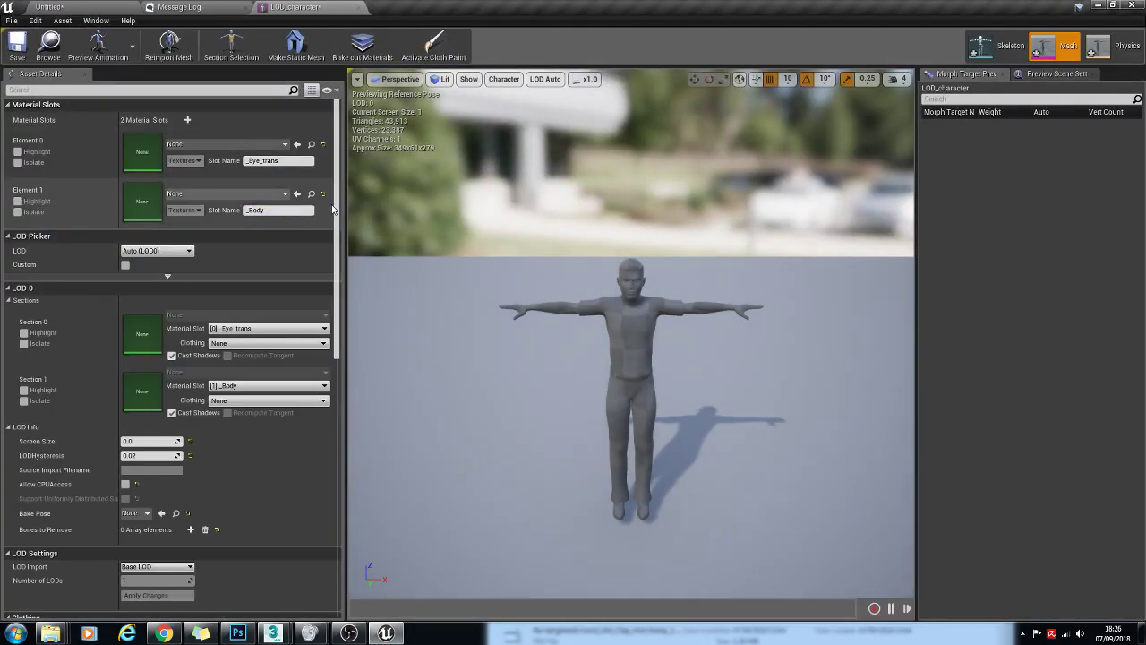
scroll(179, 295, "down", 5)
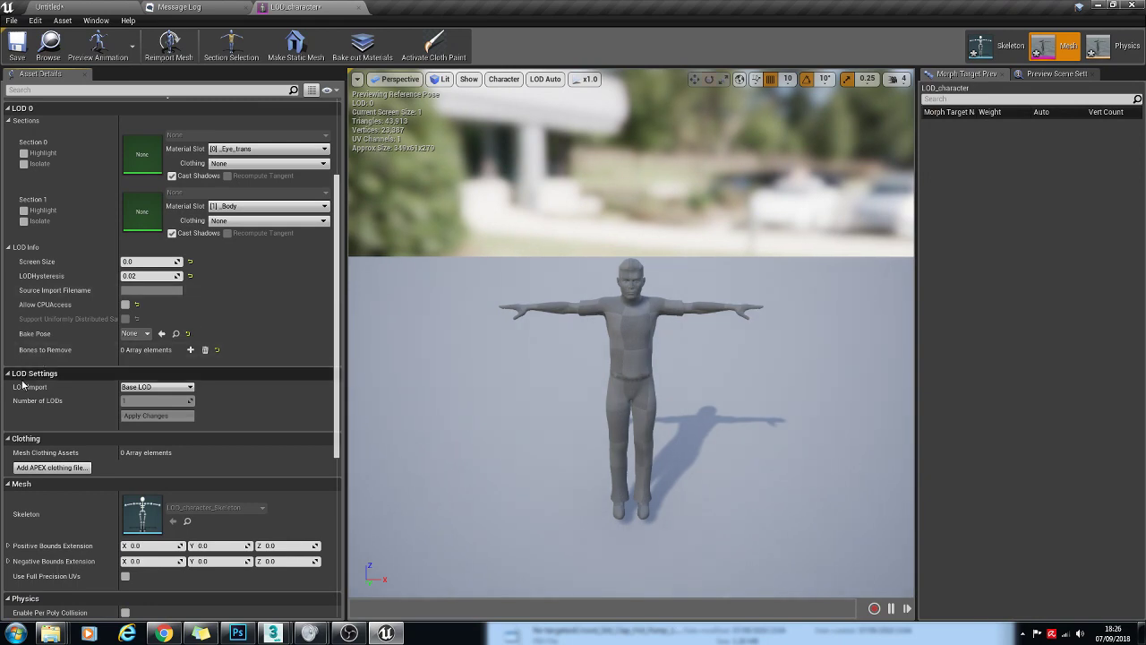
left_click(154, 387)
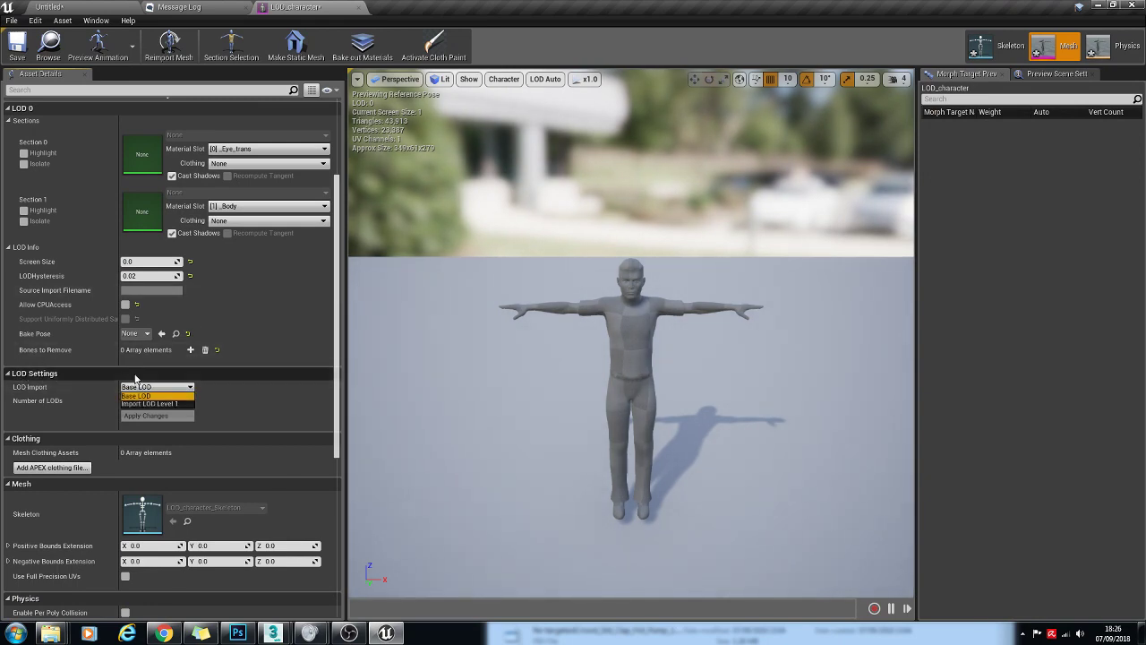
left_click(150, 404)
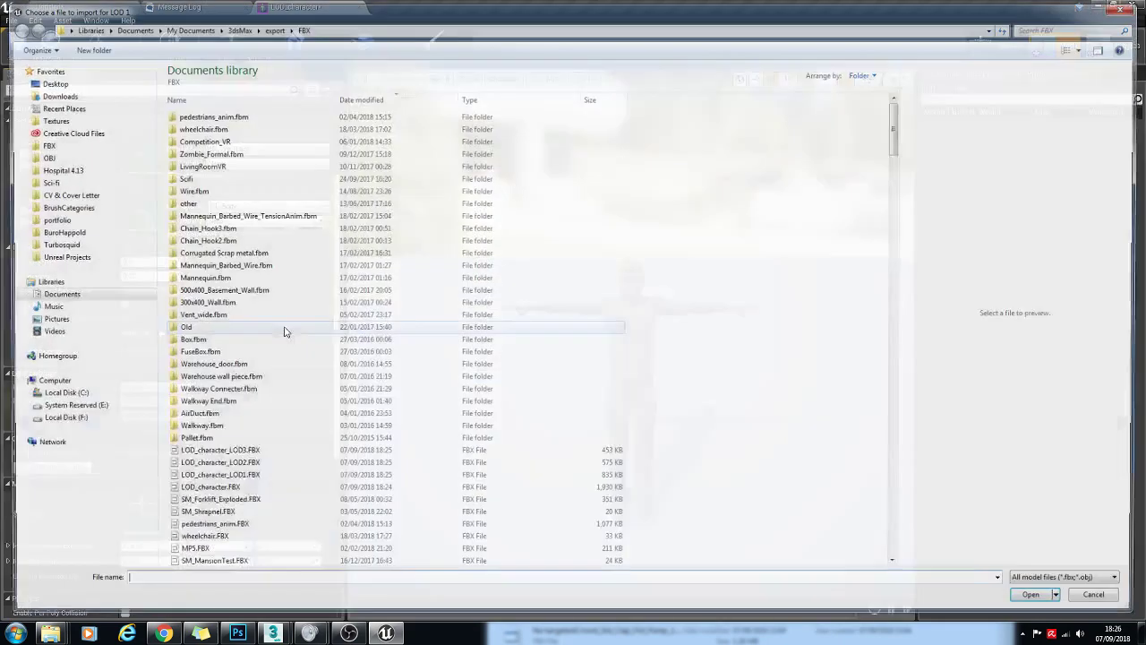
double_click(215, 479)
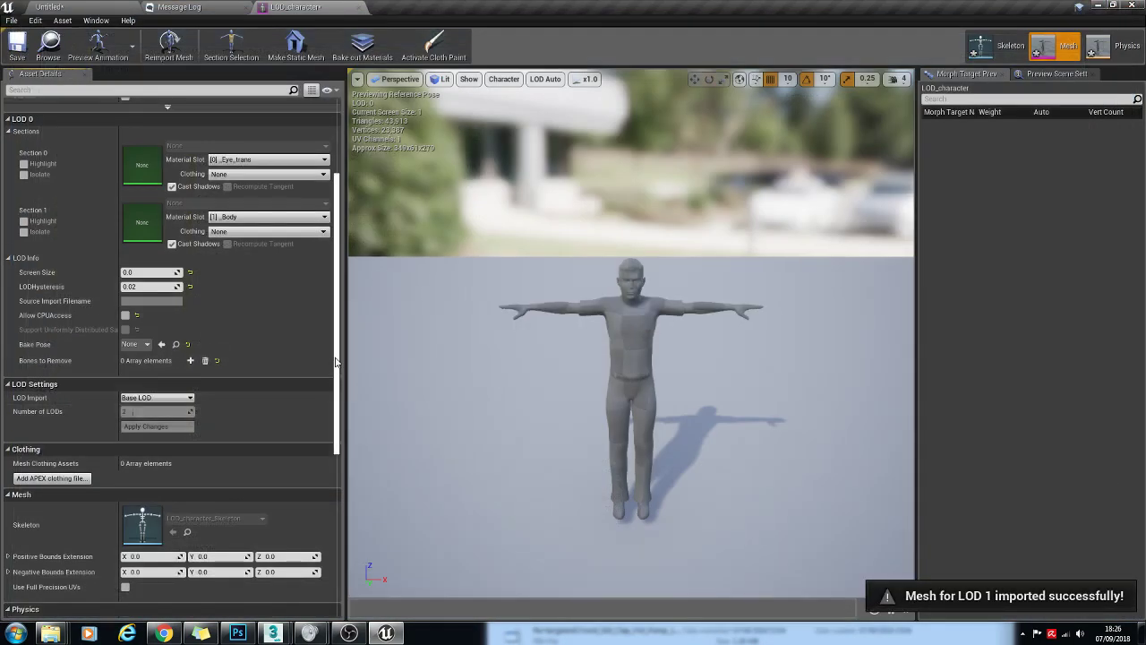
left_click_drag(336, 362, 336, 368)
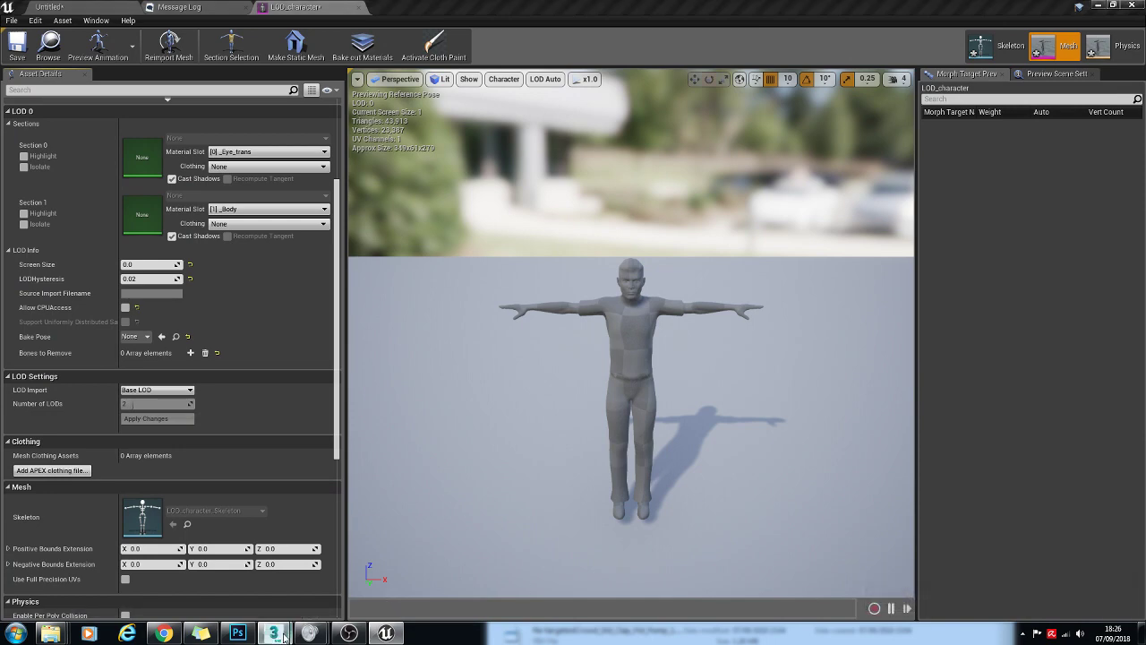
Step: Switch to 3ds Max and compare the polygon counts of the fourth and first listed H_DDS_Res meshes
mouse_move(273, 634)
left_click(345, 565)
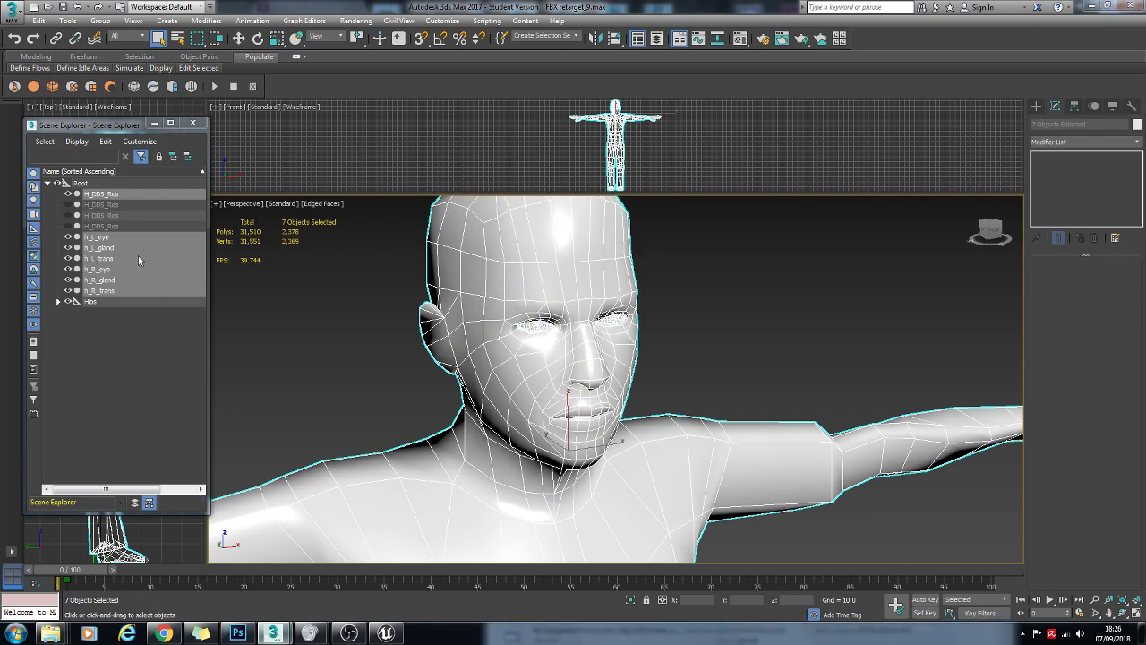
left_click(103, 227)
left_click(112, 195)
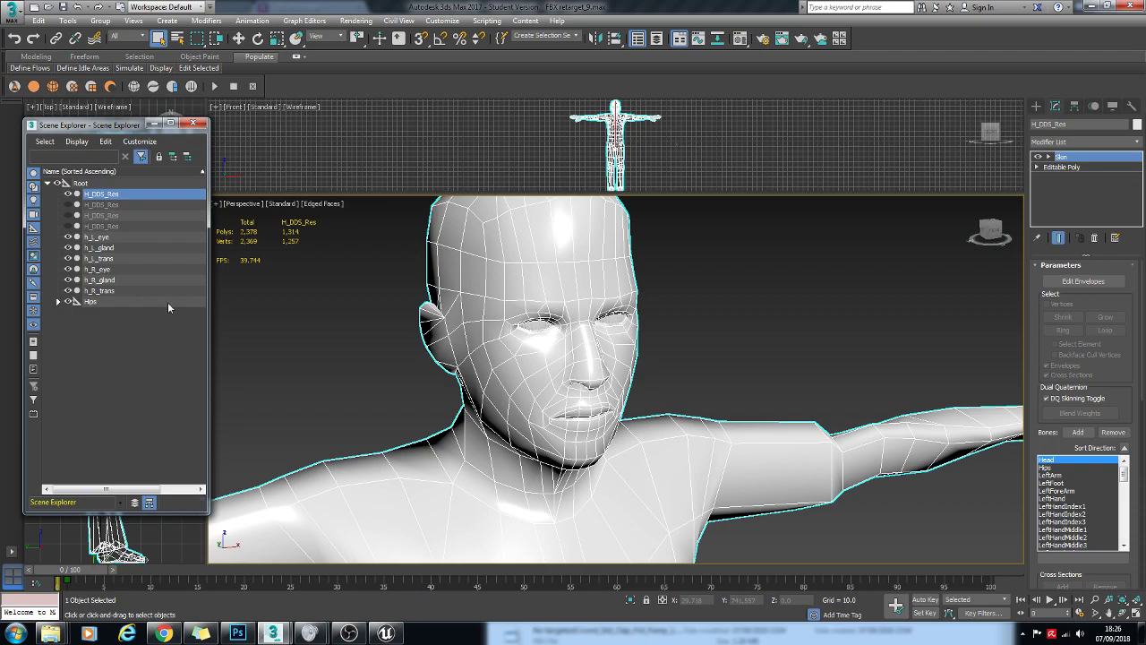
Step: Return to the LOD_character mesh in Unreal Engine, pick LOD 1 and set its Screen Size to 1.0
left_click(376, 638)
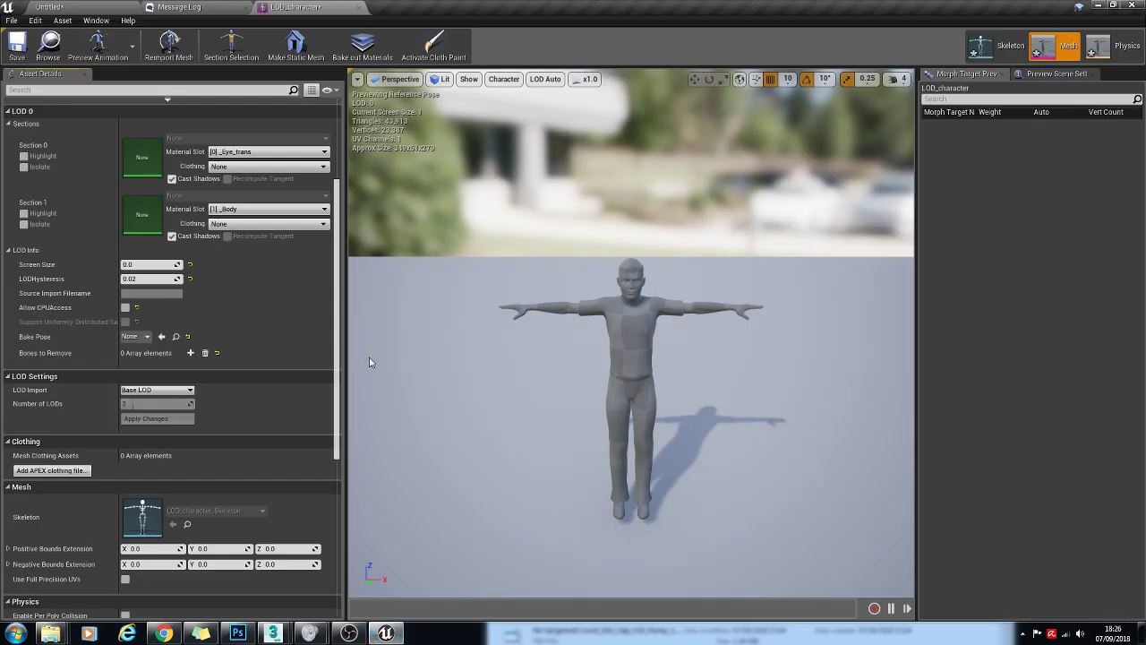
scroll(337, 320, "down", 5)
scroll(338, 321, "up", 6)
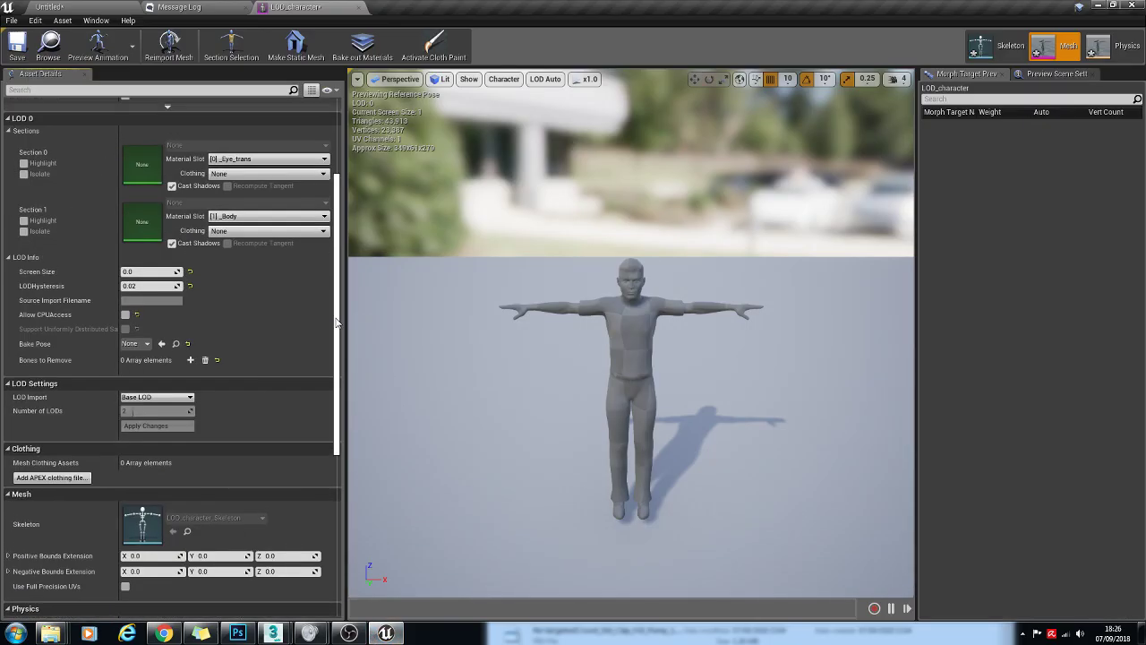
scroll(145, 190, "up", 3)
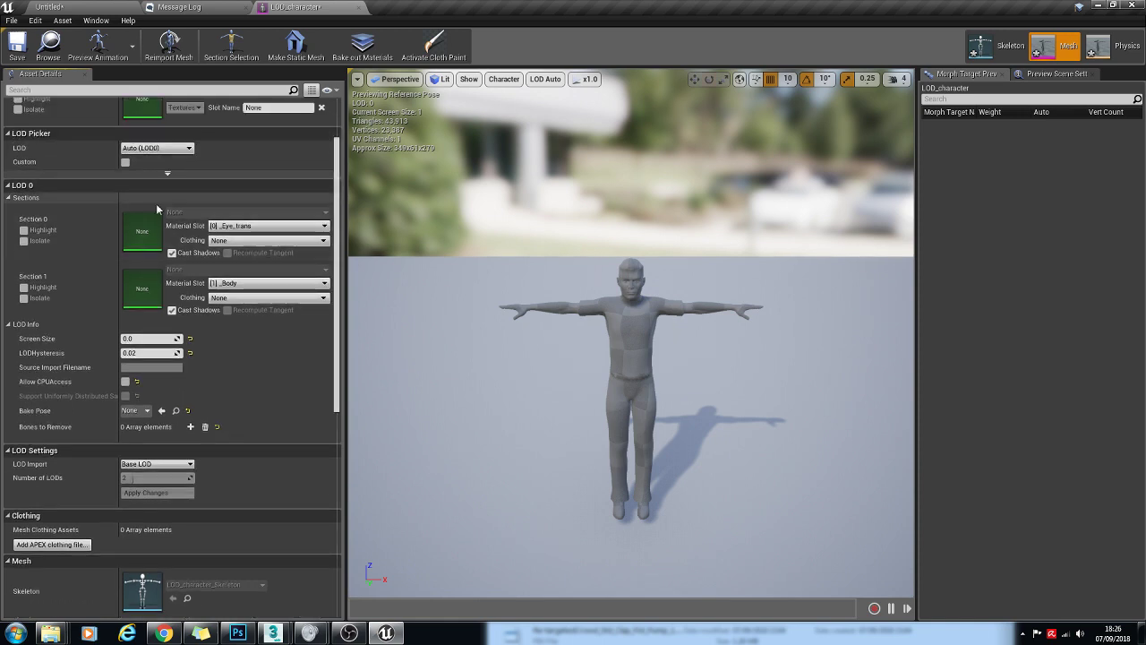
left_click(154, 147)
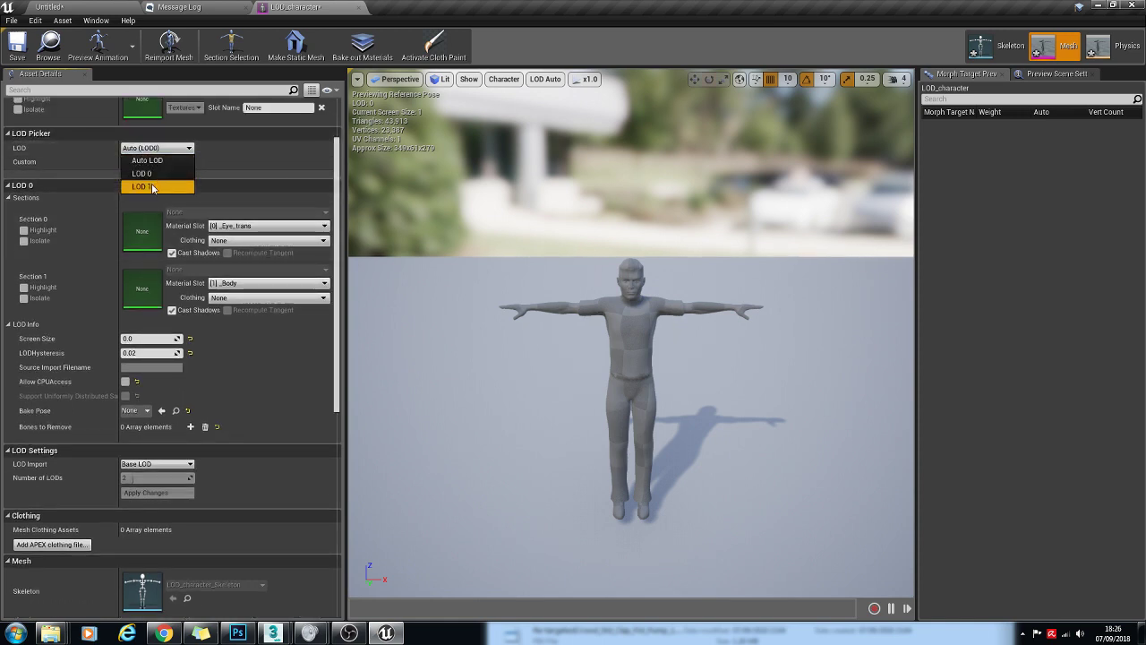
left_click(152, 188)
left_click(140, 395)
type("1")
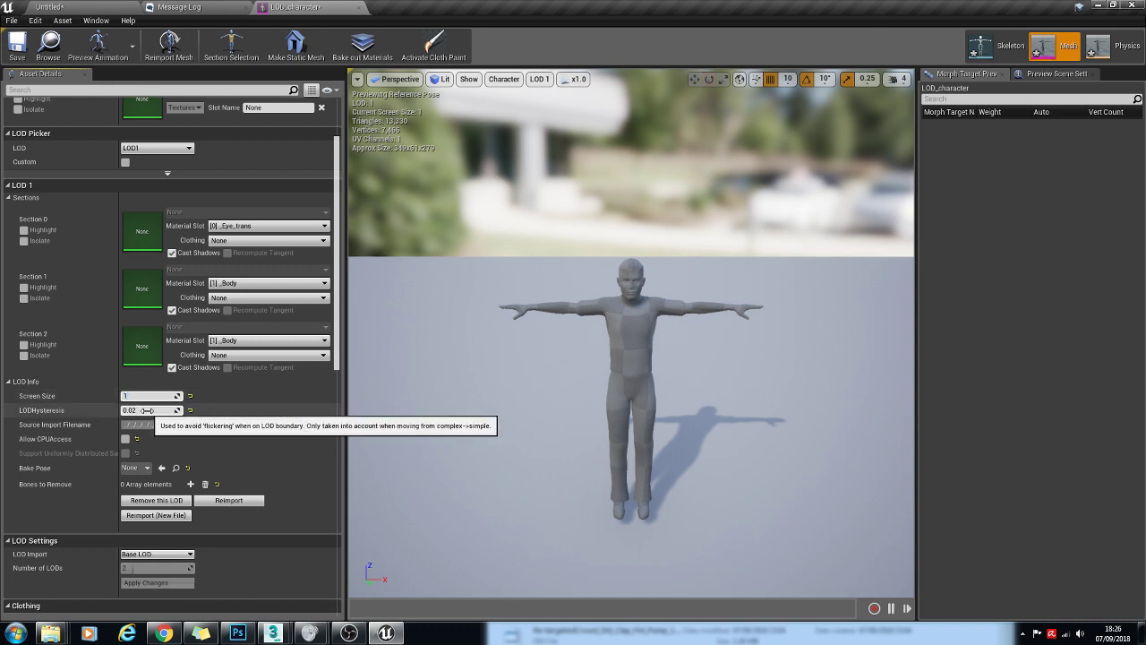
left_click(146, 410)
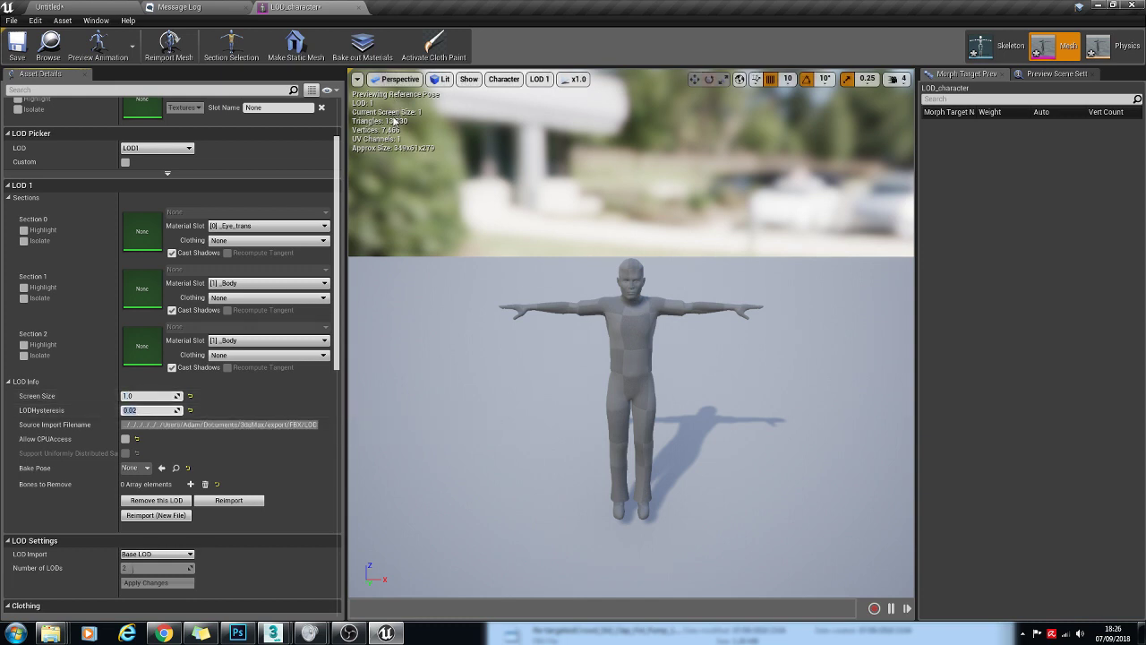
Step: Inspect the character at LOD 1 in the preview and set the LOD Picker to Auto LOD
left_click_drag(412, 126, 431, 111)
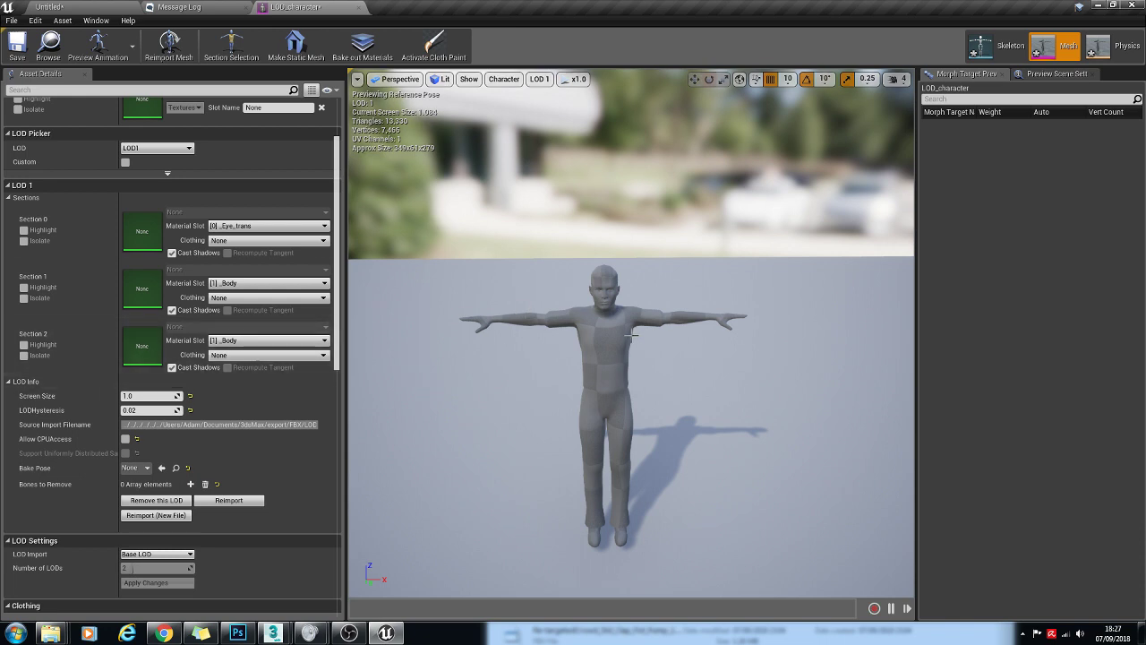
left_click_drag(632, 334, 625, 309)
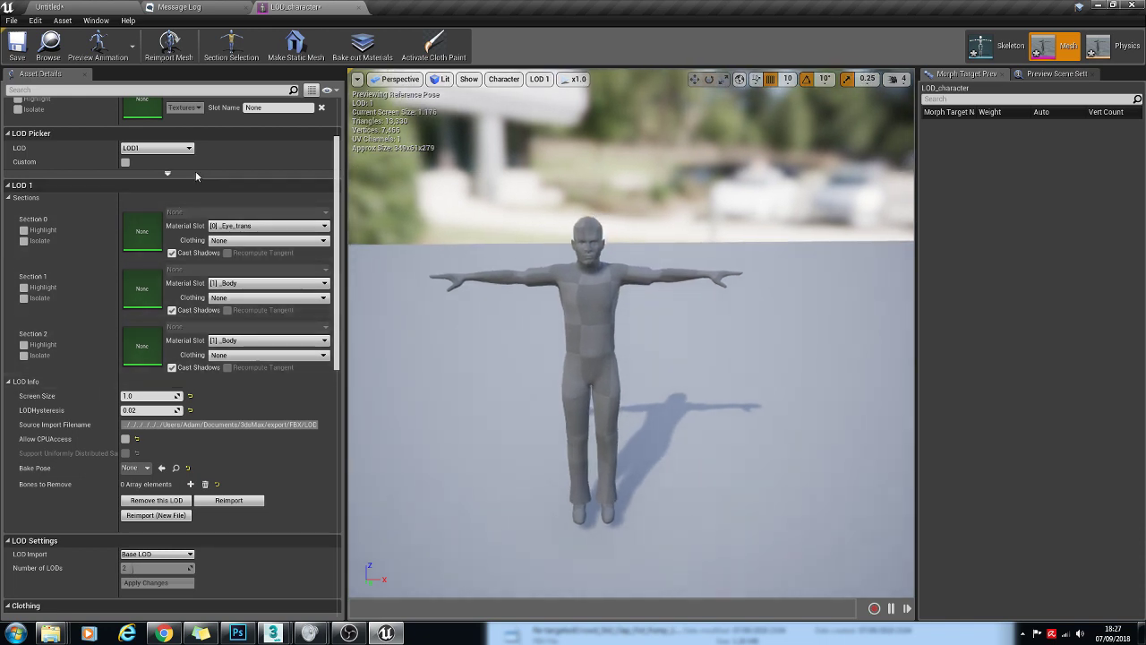
left_click(157, 148)
left_click(144, 159)
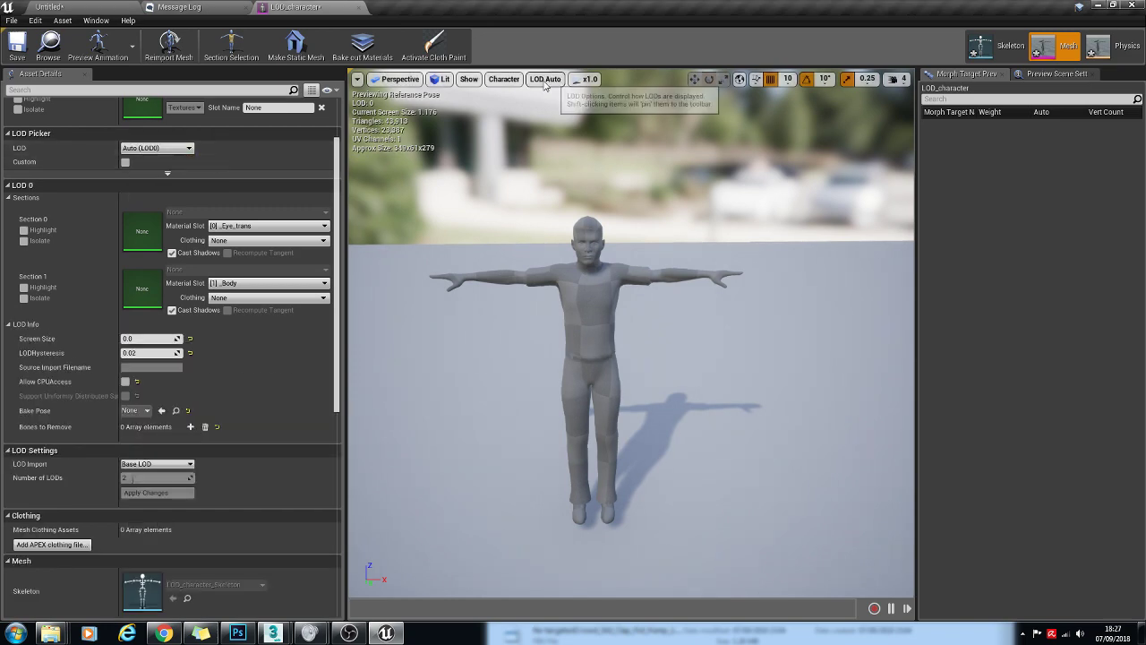
Step: Display the preview character in Wireframe and examine its mesh density up close
left_click(453, 82)
left_click(461, 129)
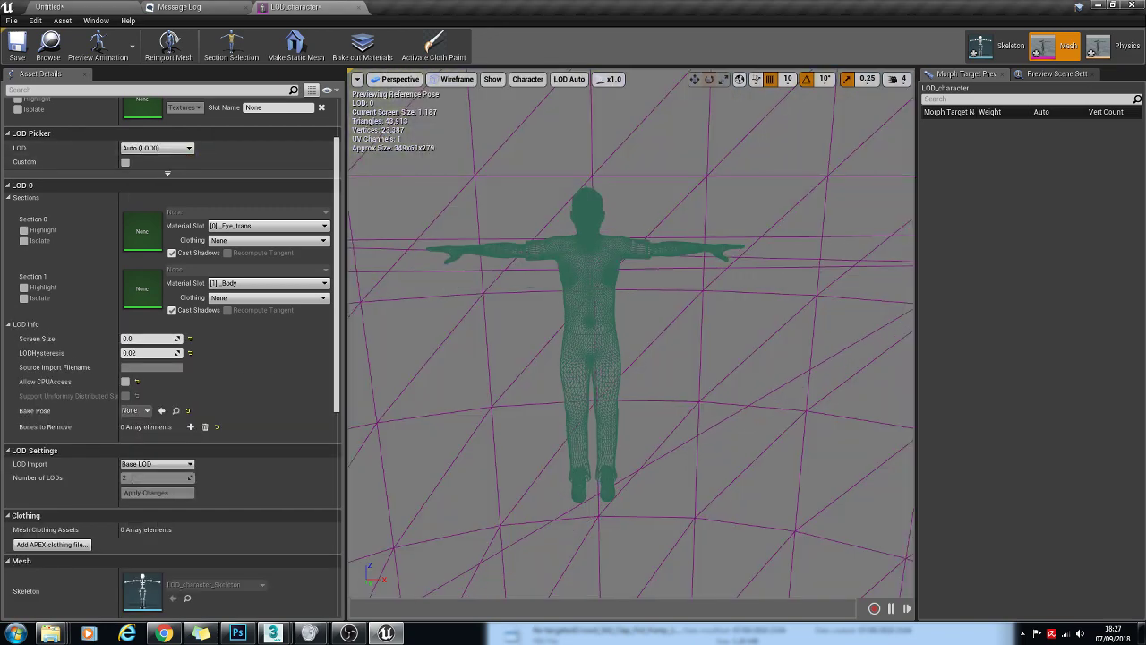
left_click_drag(630, 334, 616, 255)
left_click_drag(625, 304, 615, 267)
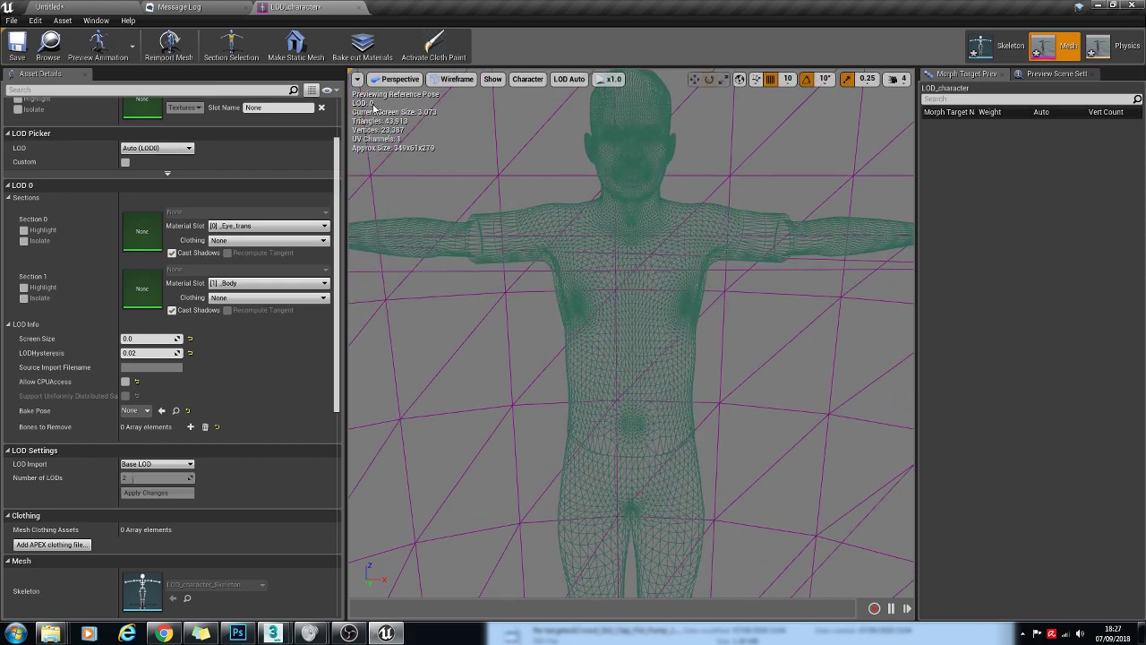
Step: Examine in the preview how the wireframe character's LOD changes as its screen size shrinks with distance
left_click_drag(634, 220, 643, 261)
left_click_drag(375, 179, 374, 215)
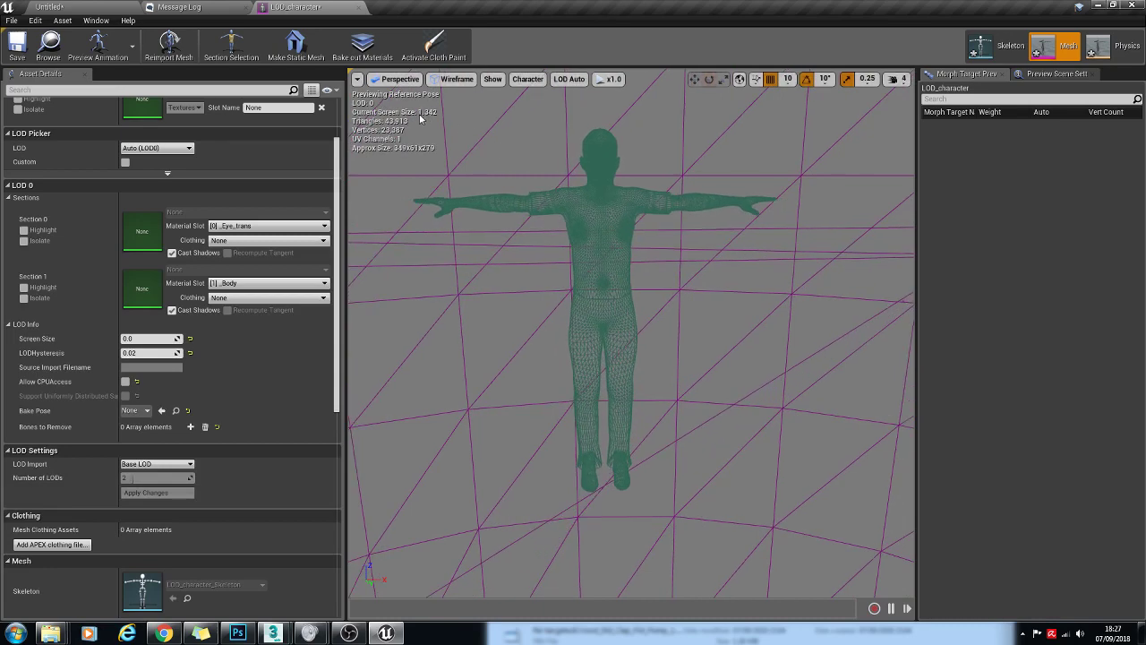
left_click_drag(653, 269, 634, 327)
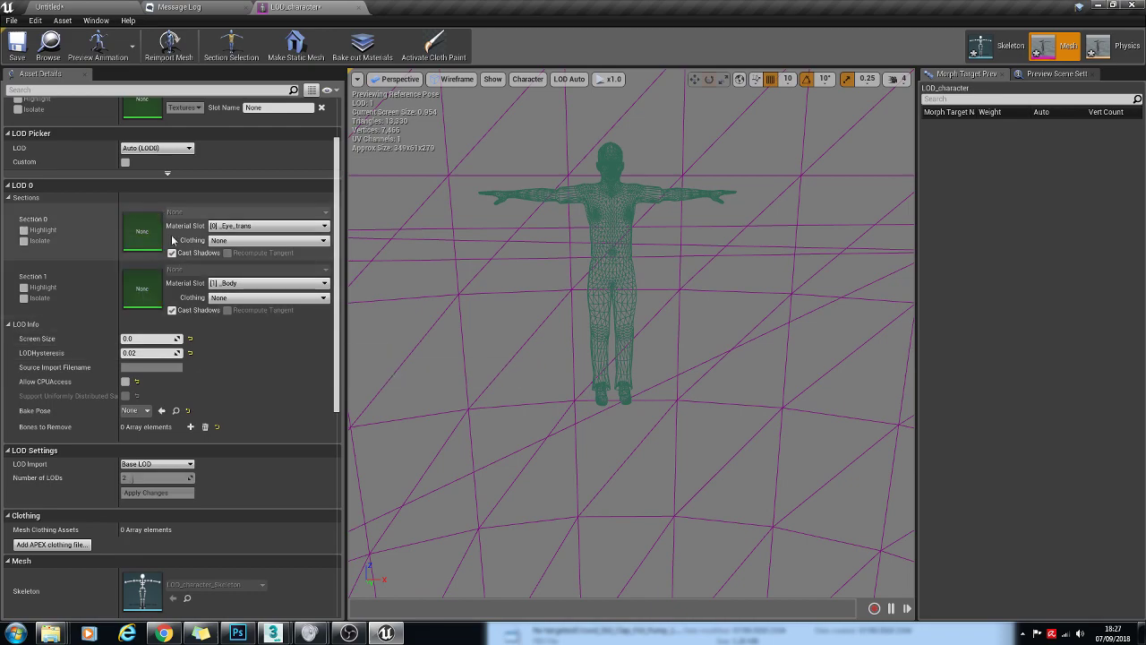
Step: Import the next lower-resolution FBX mesh into the LOD 2 slot
scroll(182, 428, "down", 1)
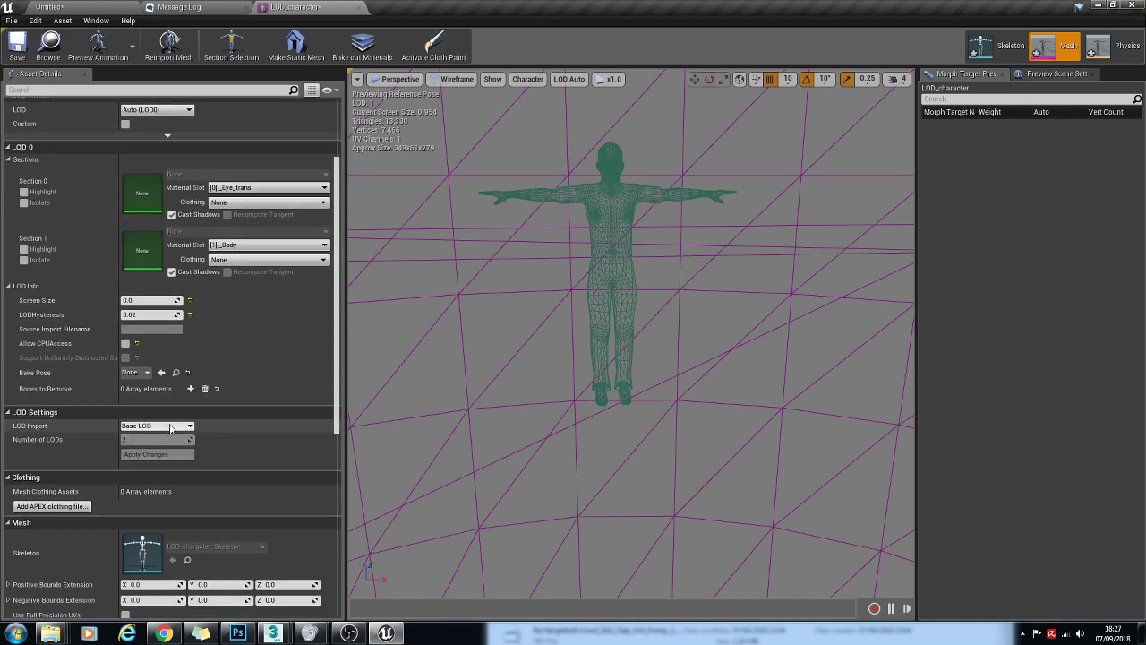
left_click(153, 450)
double_click(215, 466)
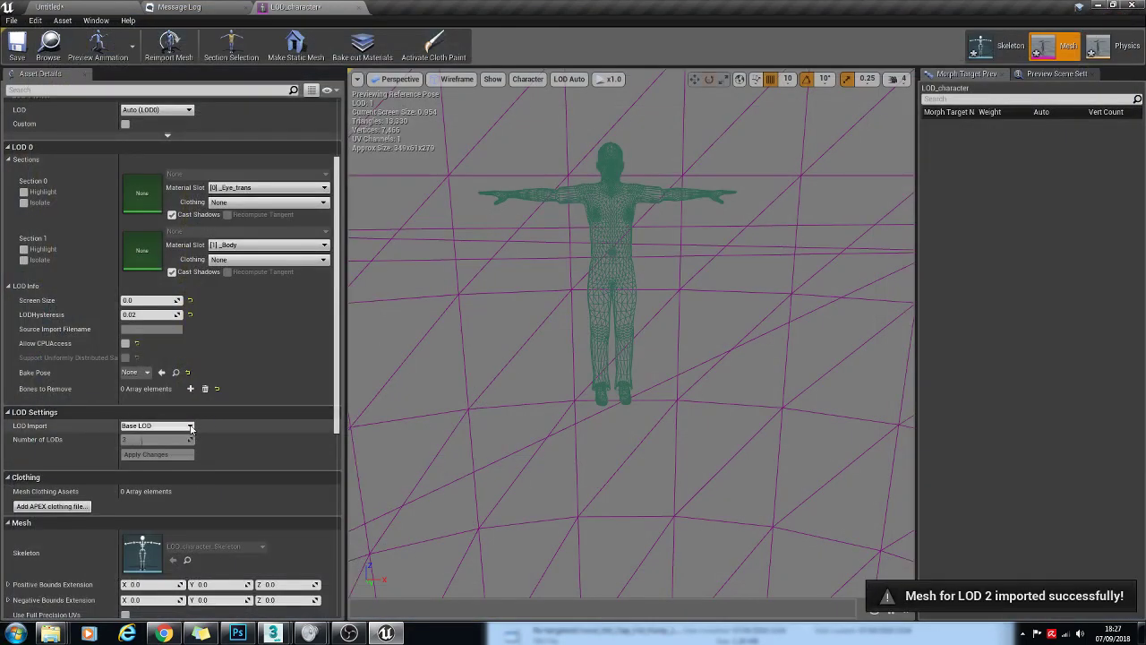
Step: Pick LOD 2 and set its Screen Size to 0.75
left_click(157, 109)
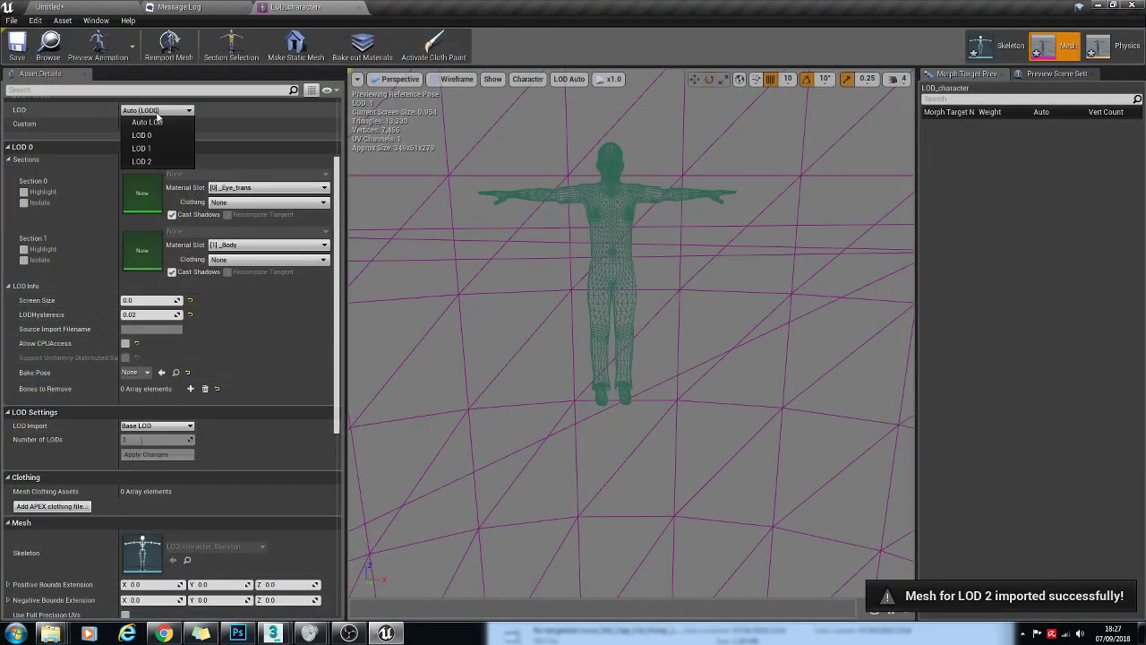
left_click(151, 162)
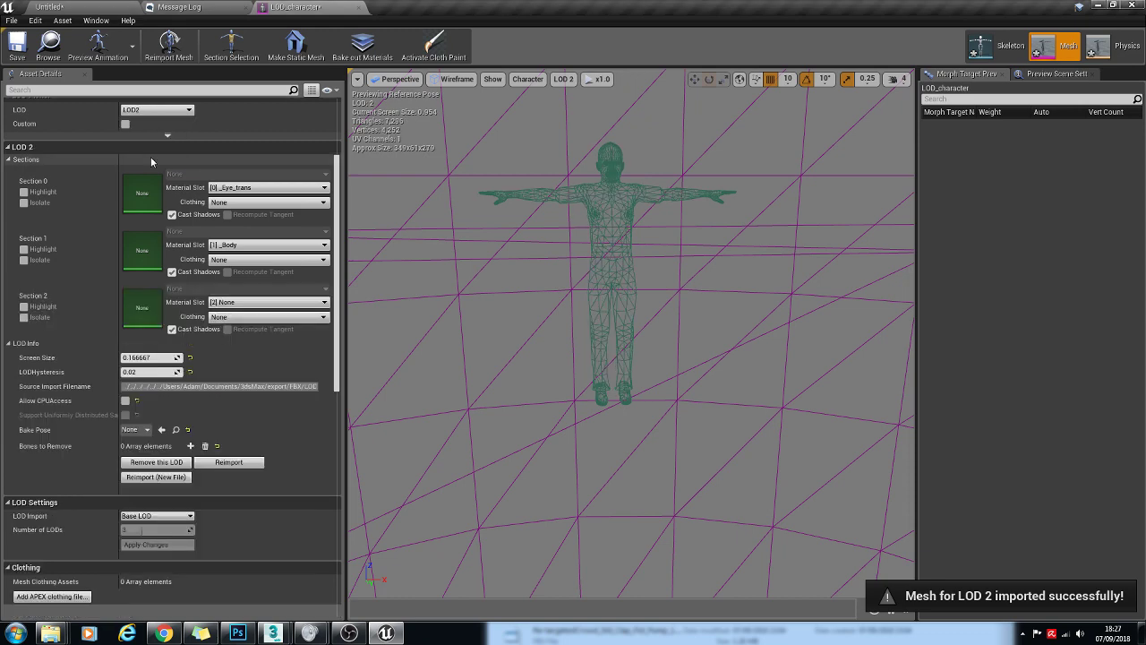
type(".5")
left_click(127, 357)
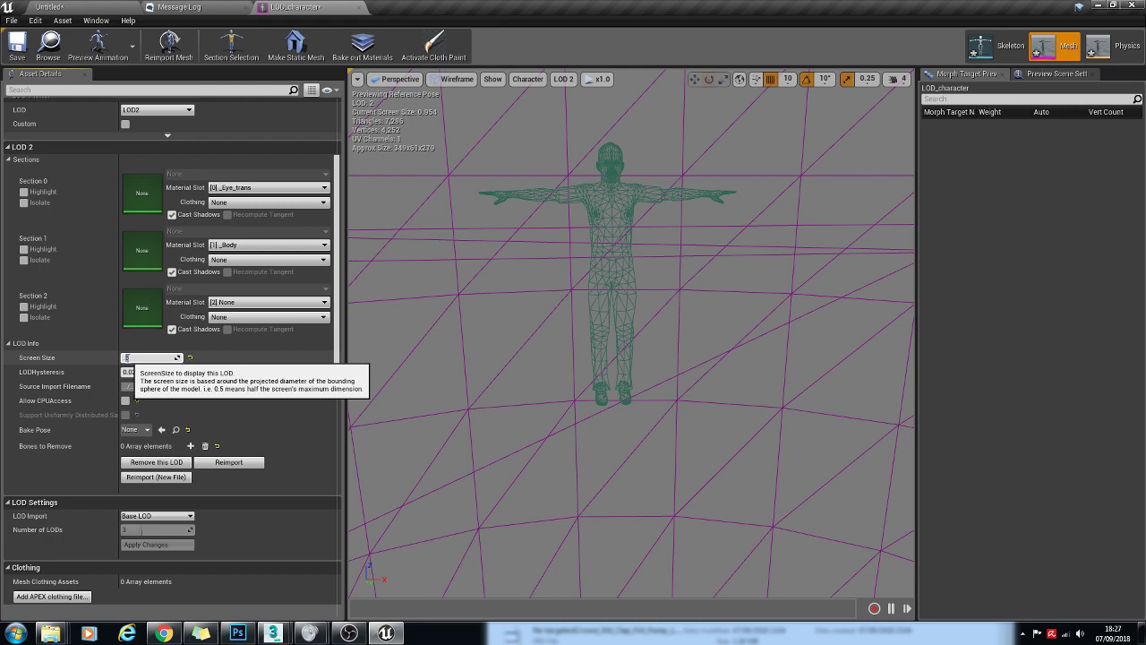
type(".75")
key("Return")
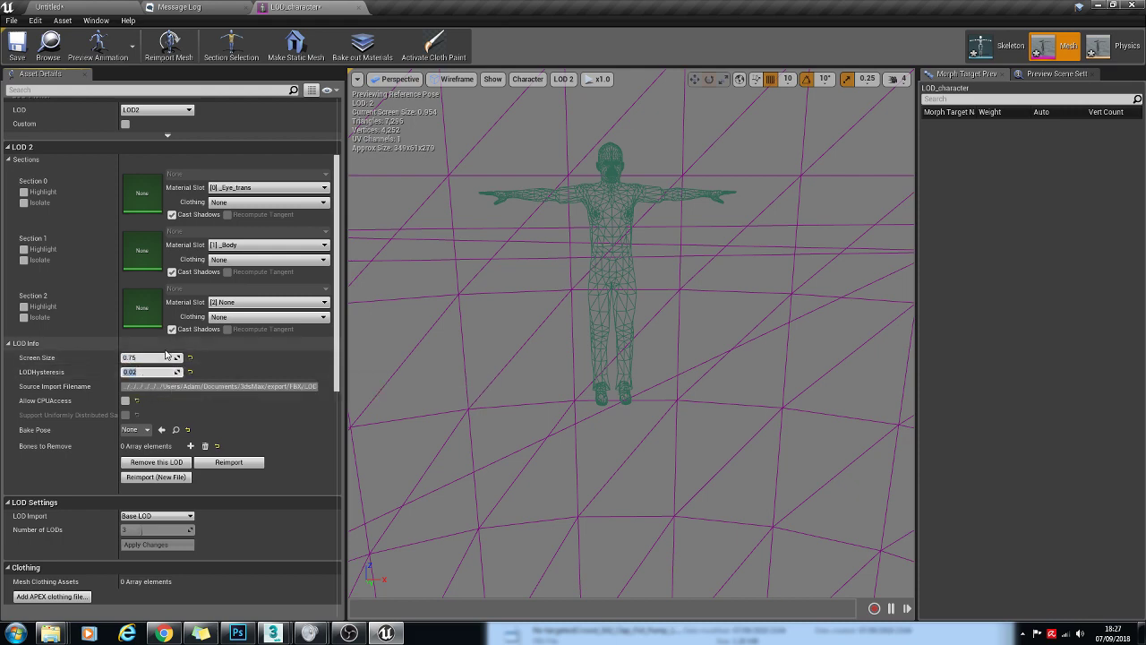
Step: Set the LOD Picker to Auto LOD and import the lowest-resolution FBX mesh as LOD 3
left_click(159, 109)
left_click(165, 115)
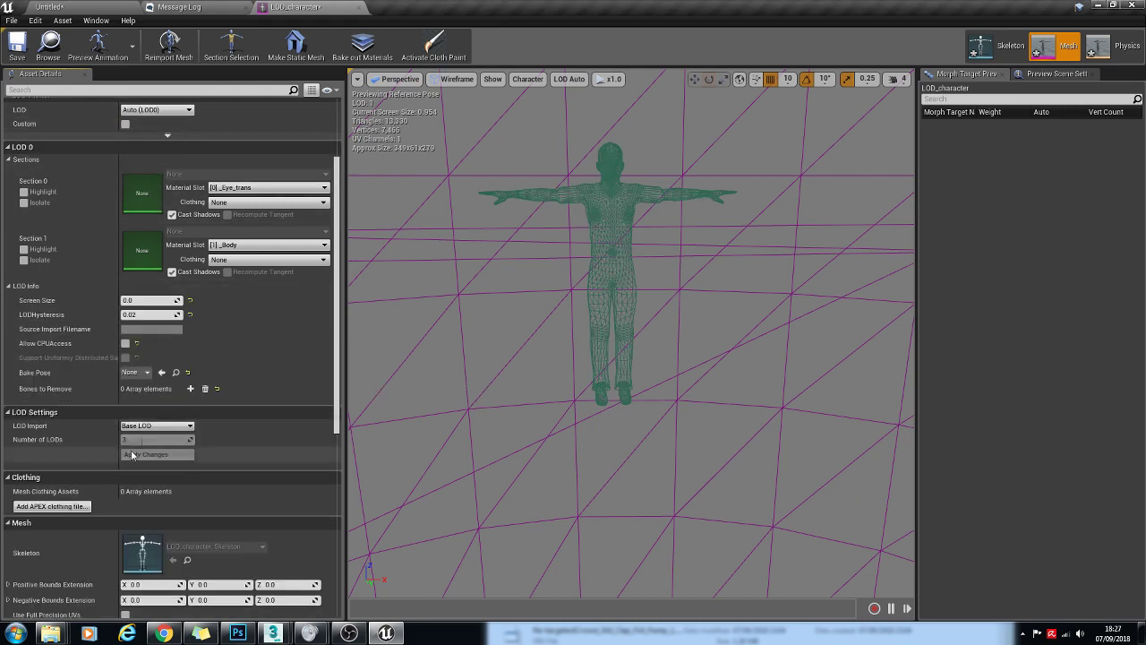
left_click(155, 425)
left_click(151, 456)
double_click(212, 454)
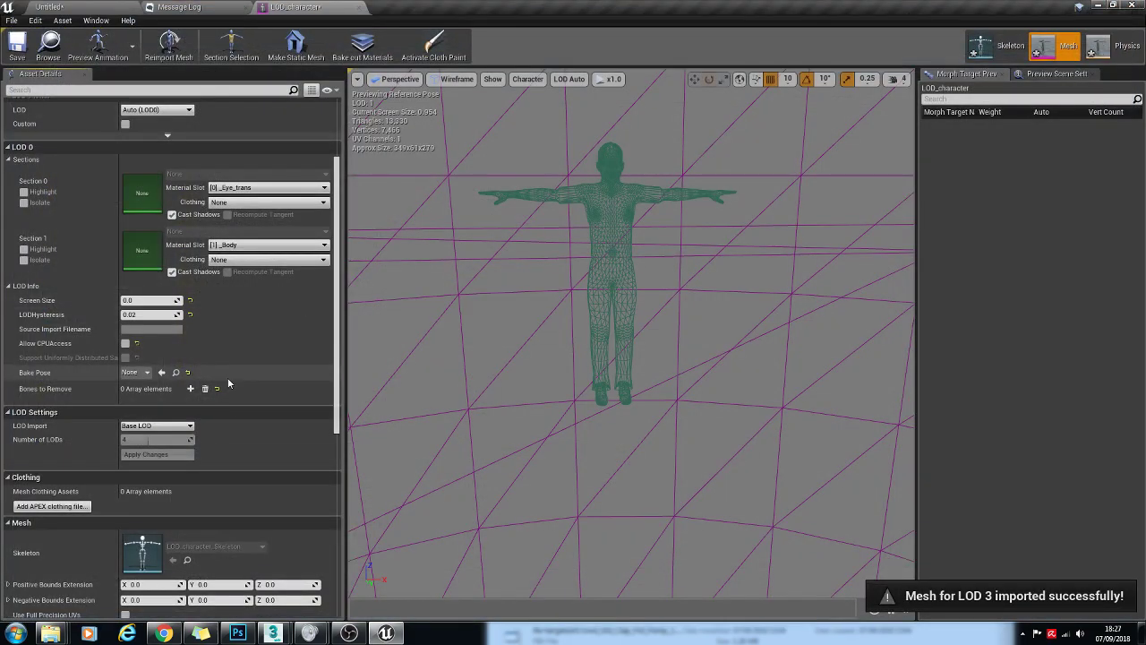
Step: Pick LOD 3, expand its LOD Info and set the Screen Size to 0.5
left_click(175, 110)
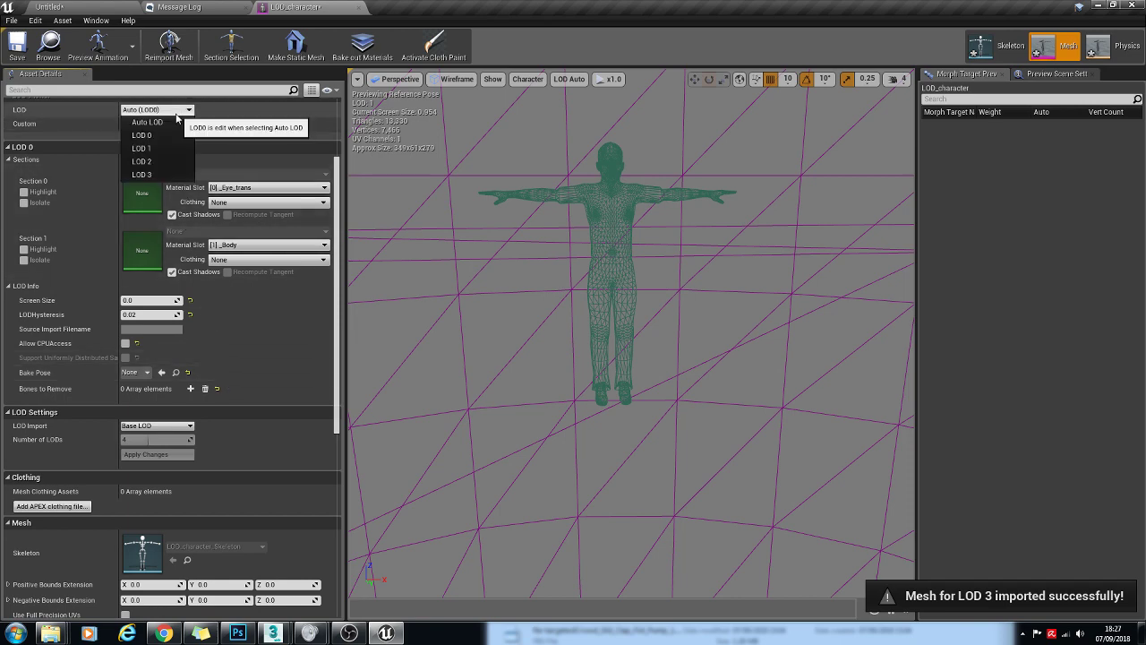
left_click(152, 175)
scroll(159, 327, "down", 1)
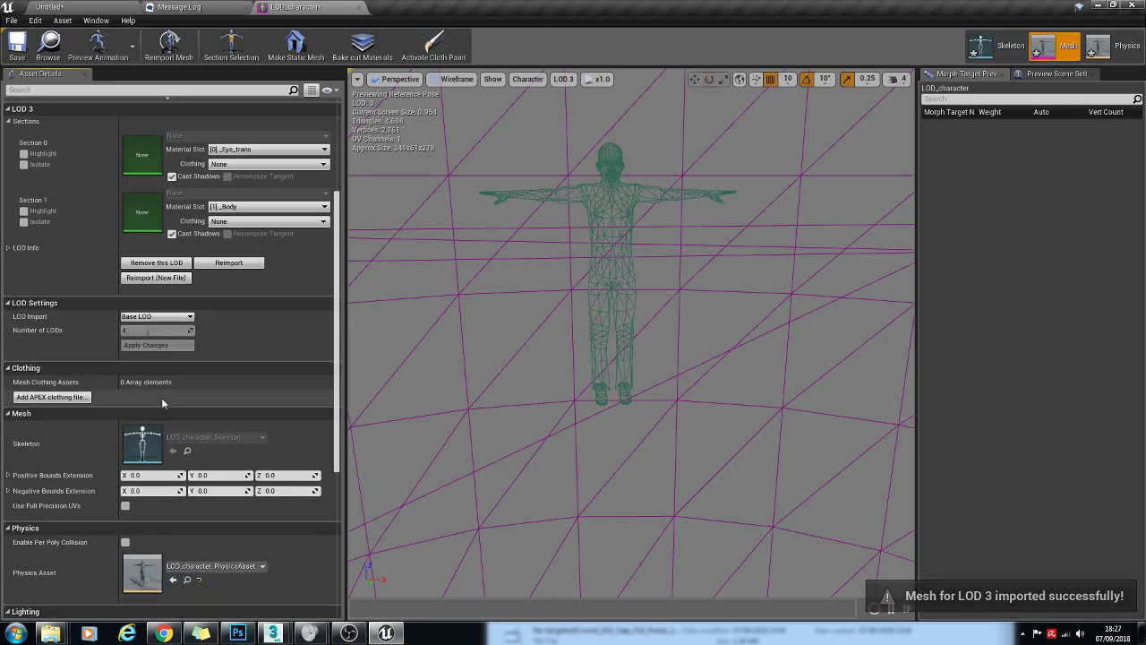
left_click(9, 248)
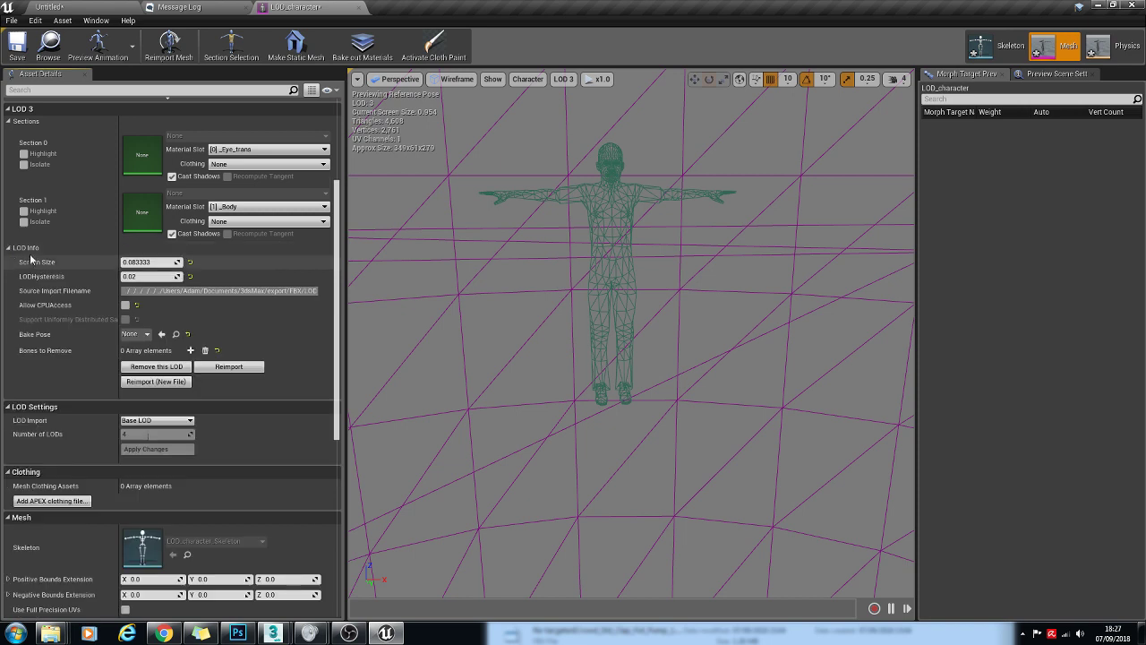
left_click(135, 262)
key("BackSpace")
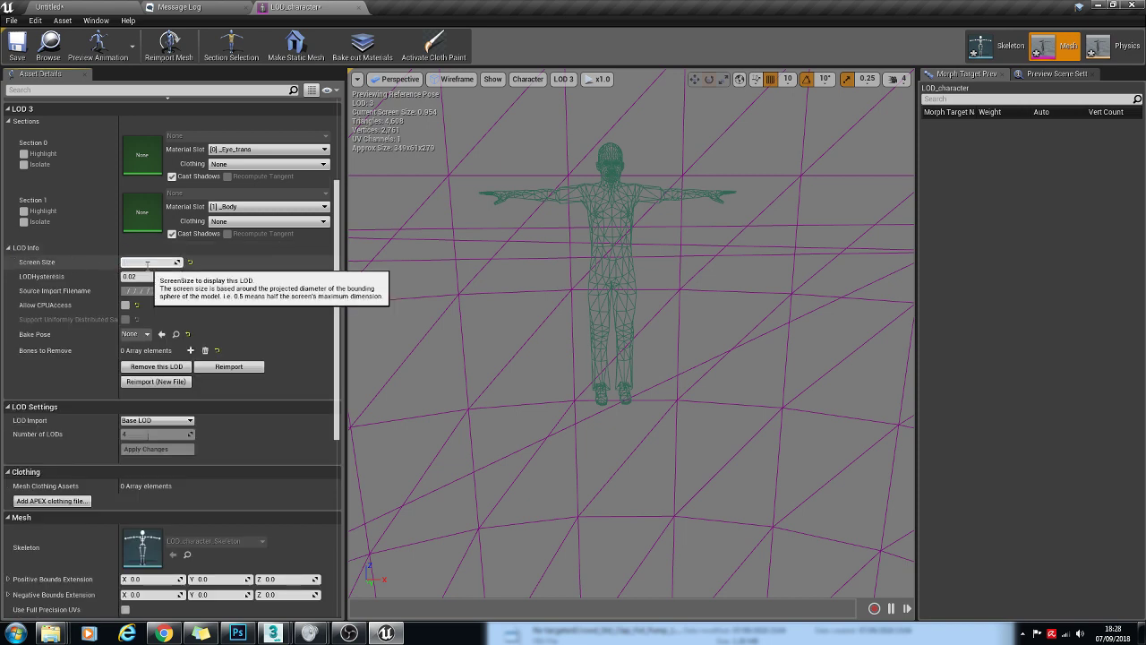
type("5")
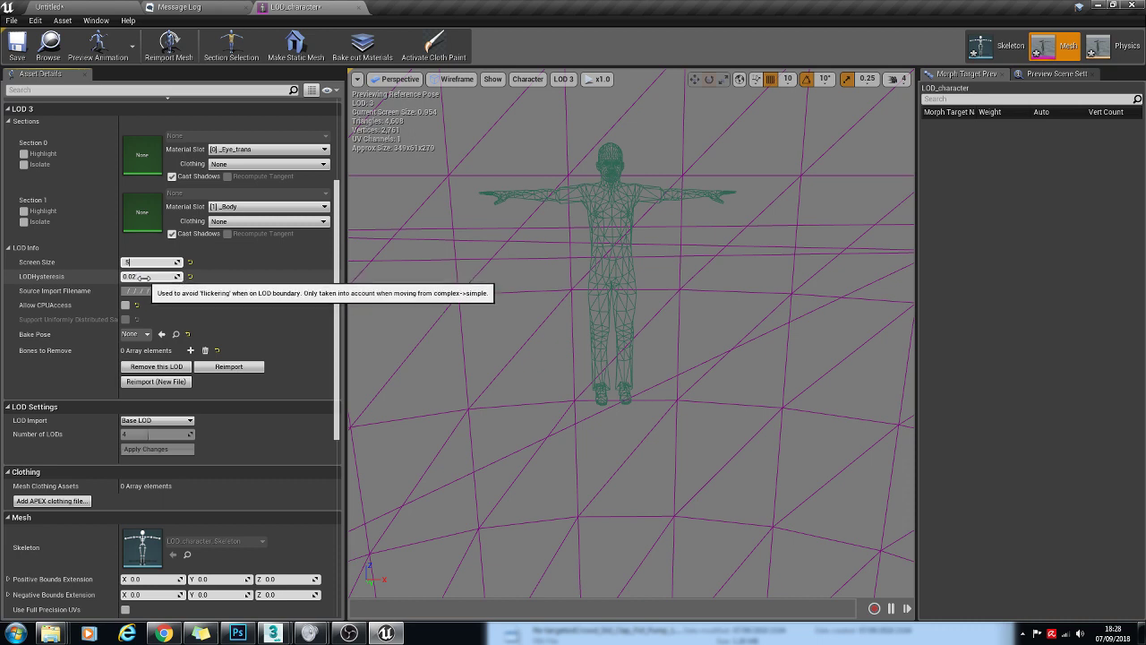
left_click(143, 278)
Step: Set the LOD Picker from LOD 3 to Auto LOD
left_click_drag(359, 292, 376, 250)
scroll(358, 292, "up", 1)
scroll(332, 194, "up", 2)
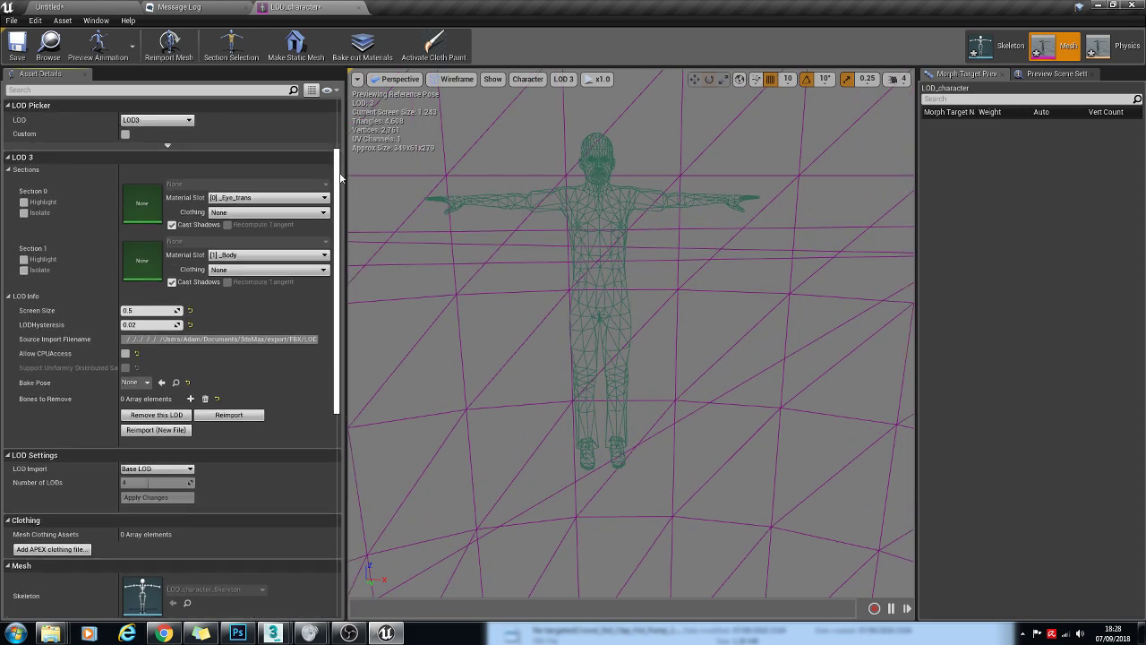
left_click(157, 120)
left_click(152, 133)
Step: Examine the wireframe character from close up to far away to check the switches from LOD 0 through LOD 3
scroll(631, 340, "up", 3)
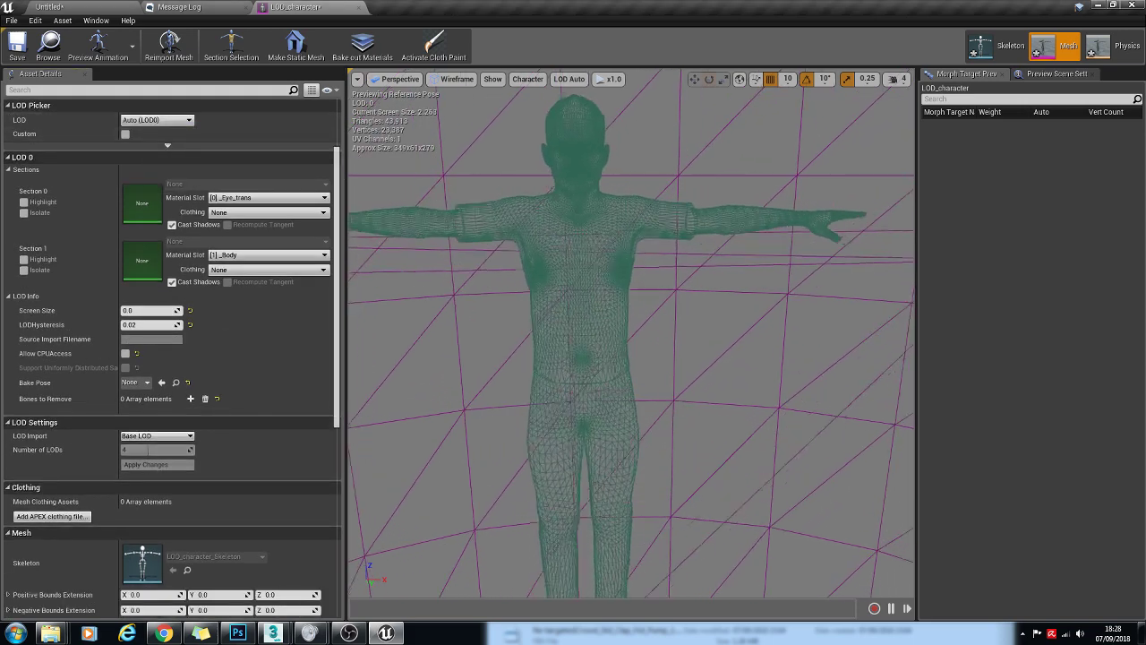
scroll(631, 341, "down", 6)
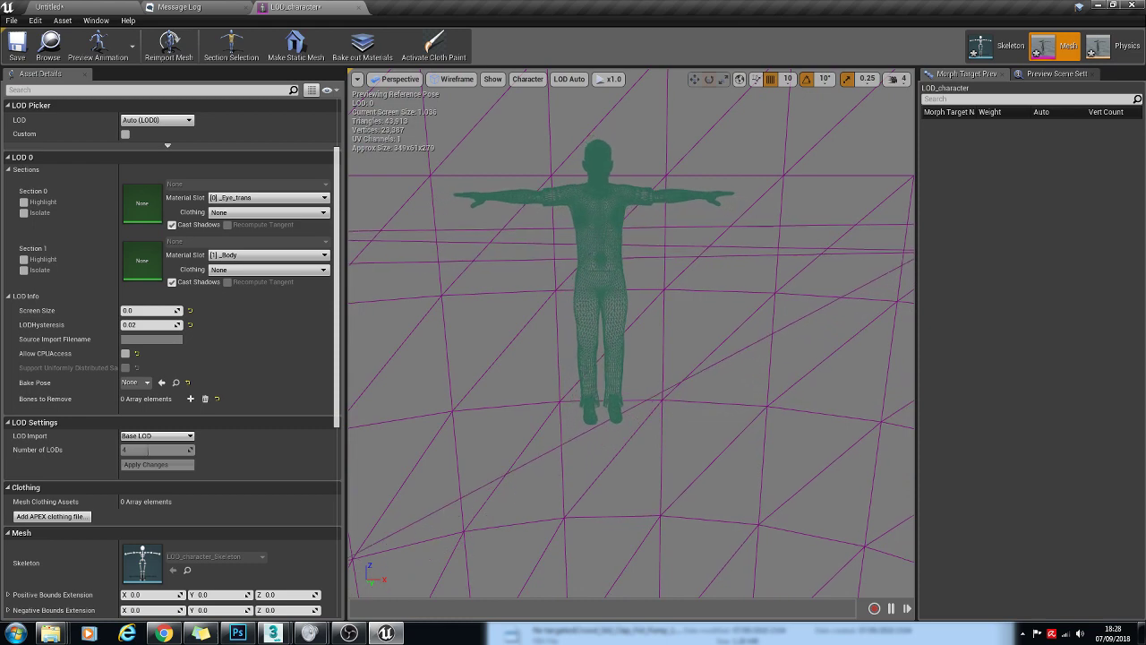
scroll(632, 340, "down", 3)
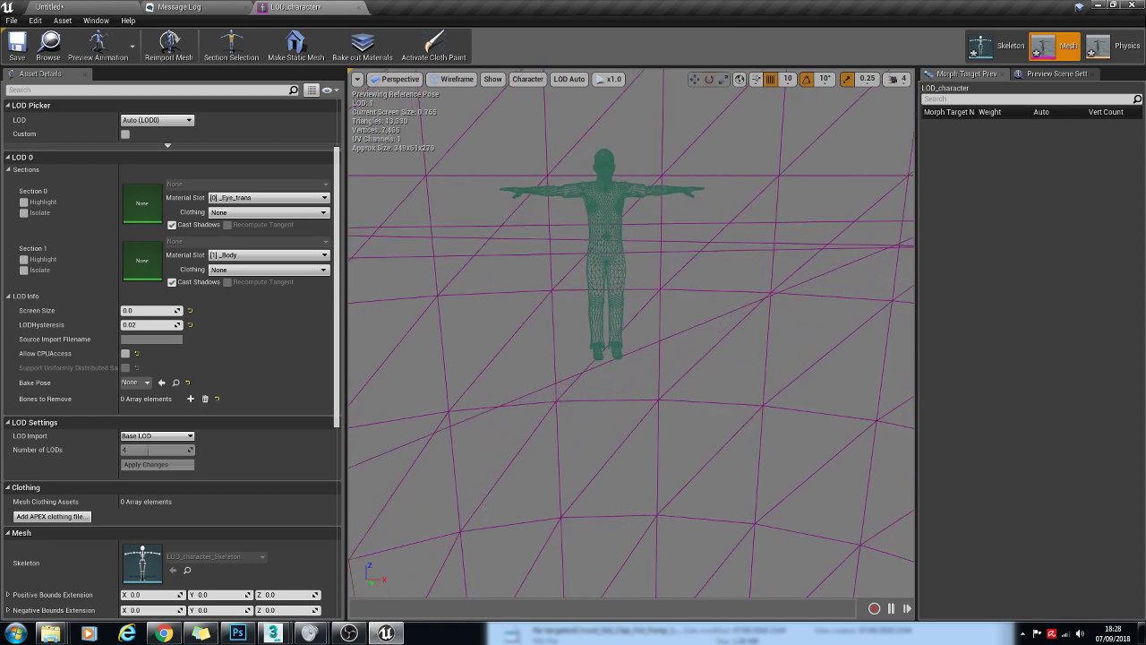
scroll(631, 341, "down", 3)
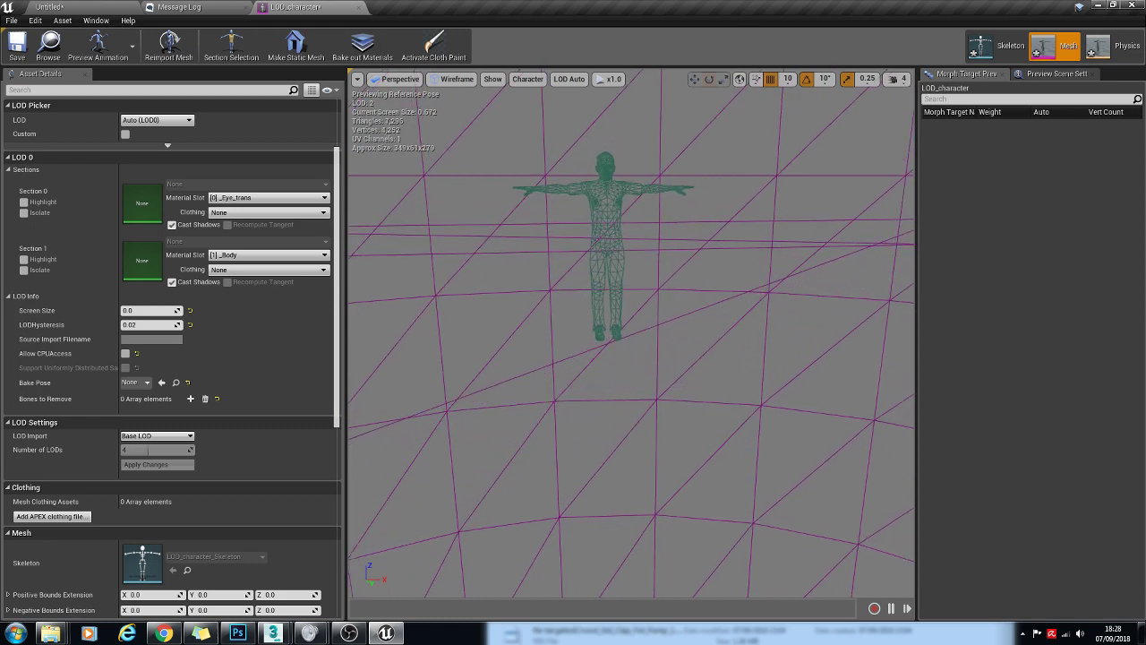
scroll(631, 341, "down", 3)
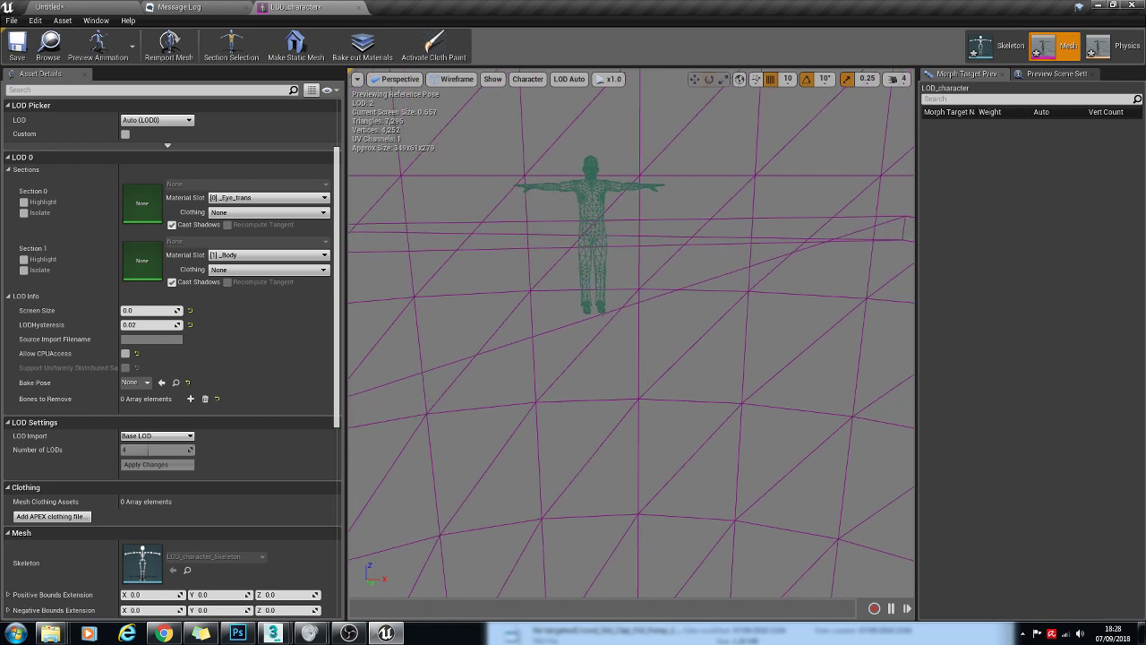
scroll(631, 340, "down", 1)
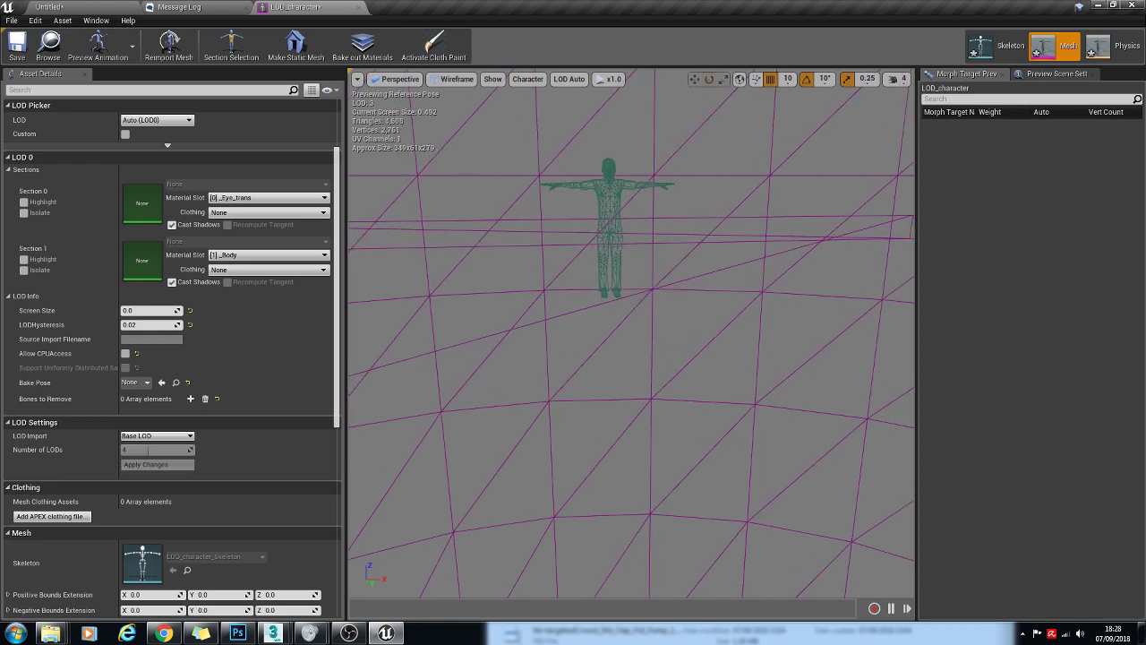
Step: Return to the level and display it with the Mesh LODs mode of Level of Detail Coloration
left_click(112, 6)
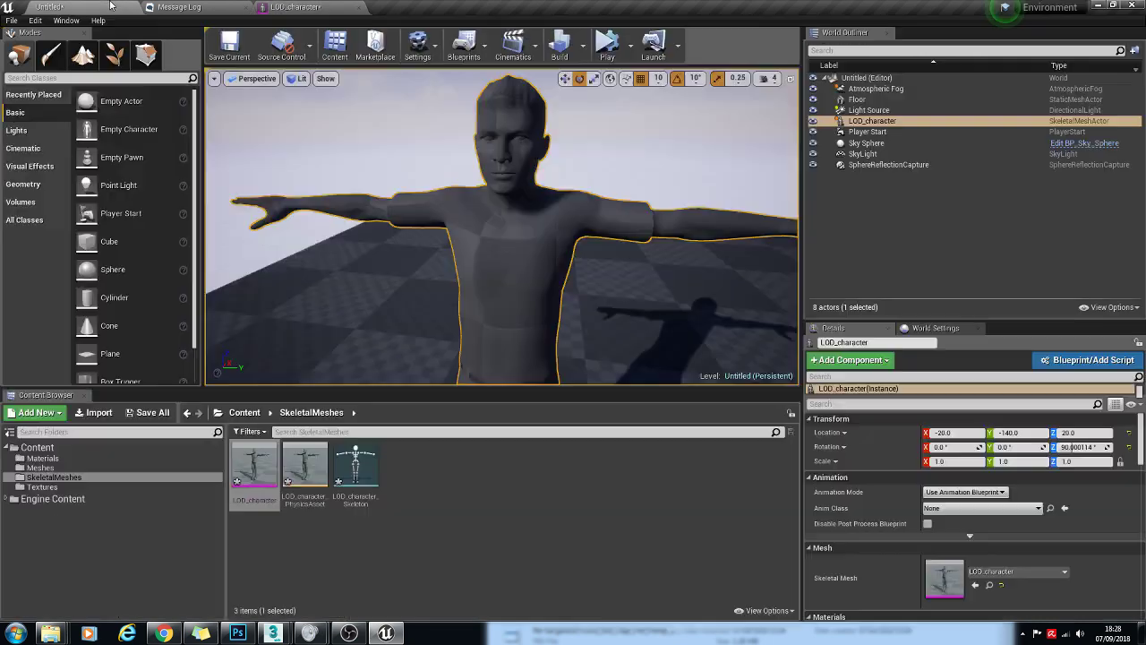
scroll(490, 213, "down", 2)
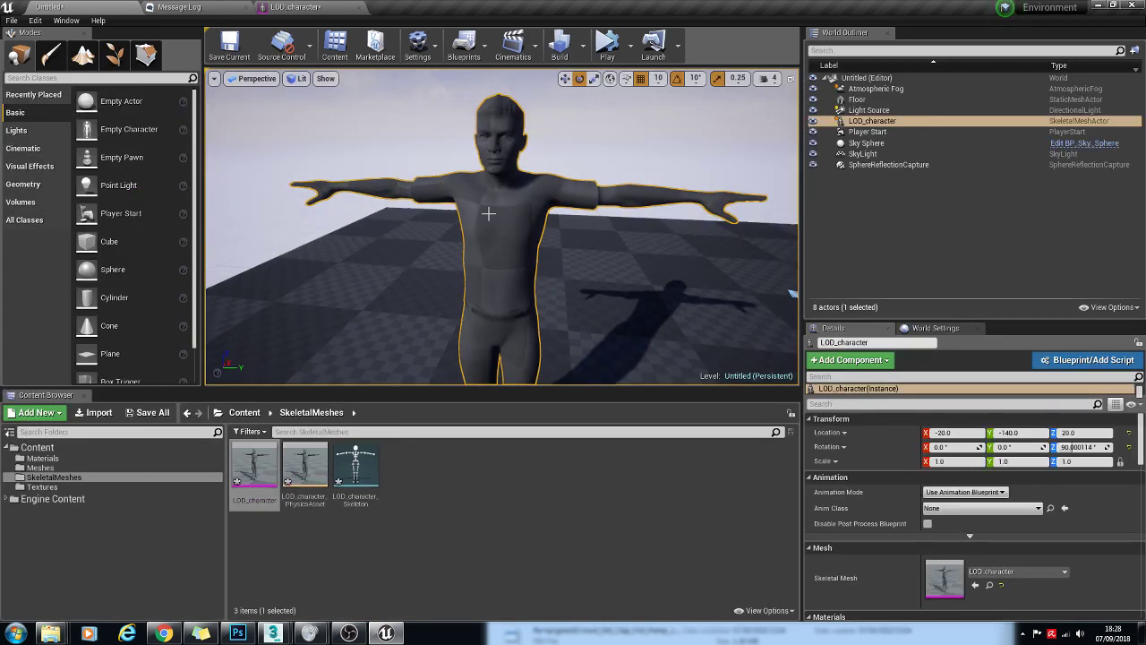
left_click(298, 79)
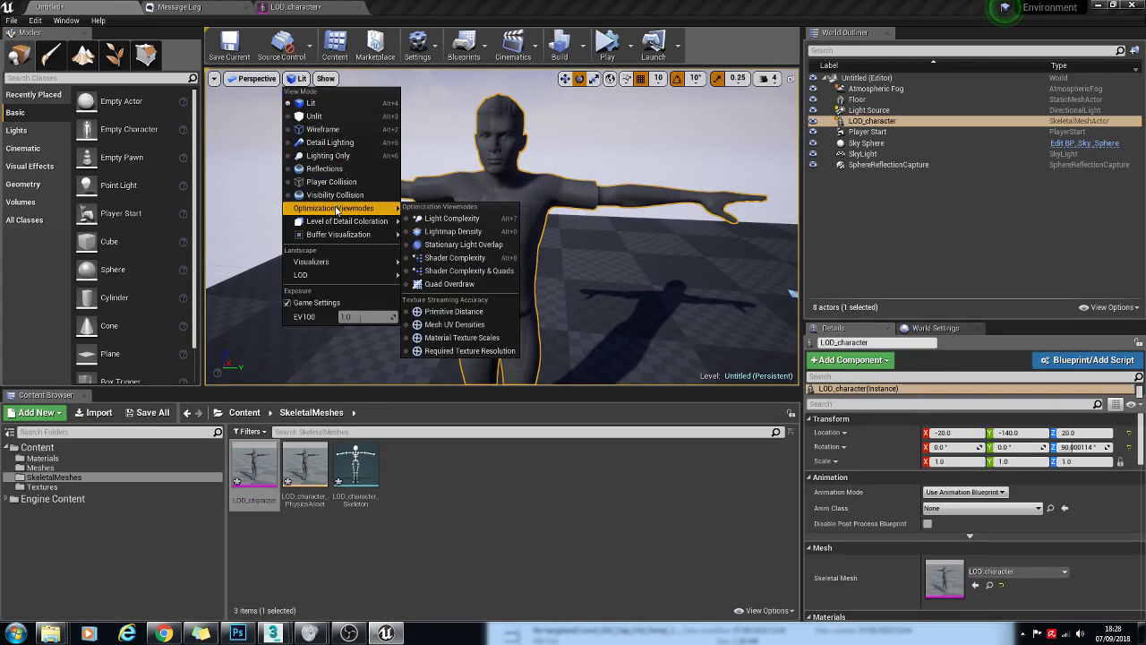
mouse_move(341, 224)
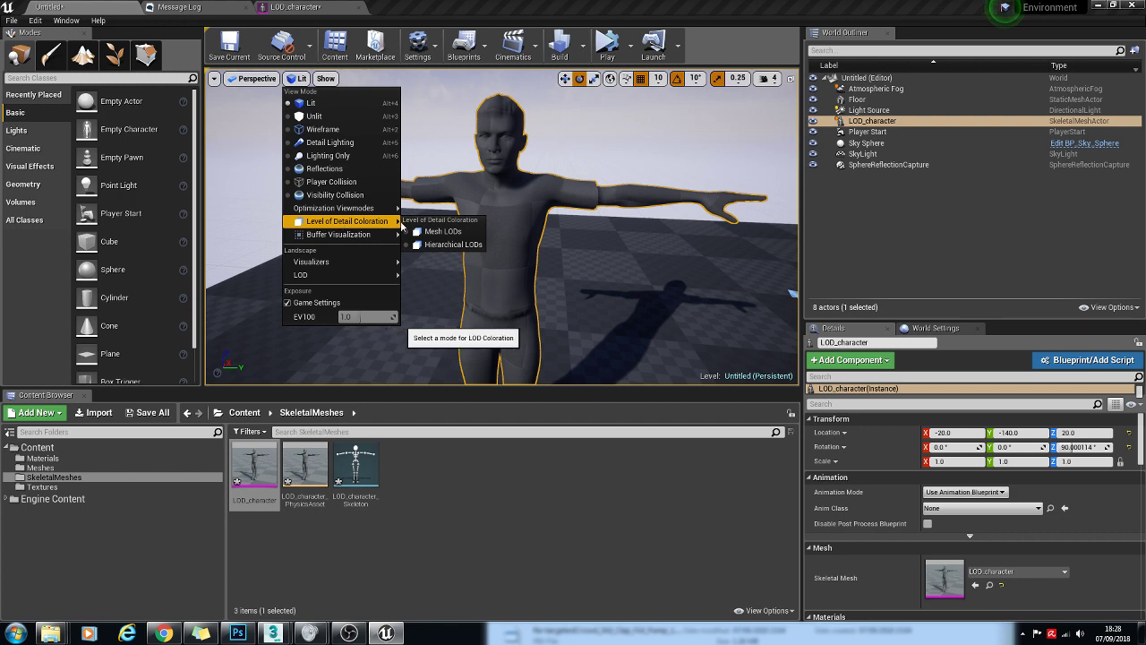
left_click(417, 234)
left_click(544, 154)
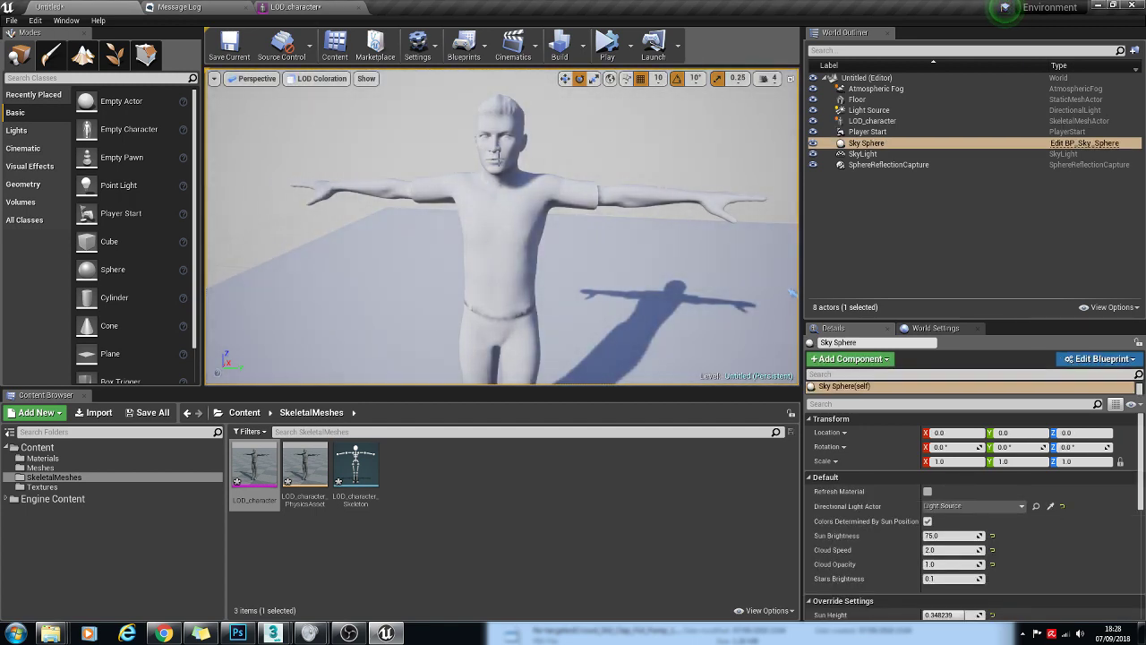
Step: Examine the placed character's LOD colours at increasing distance in the level, then return close to it
left_click_drag(502, 215, 502, 323)
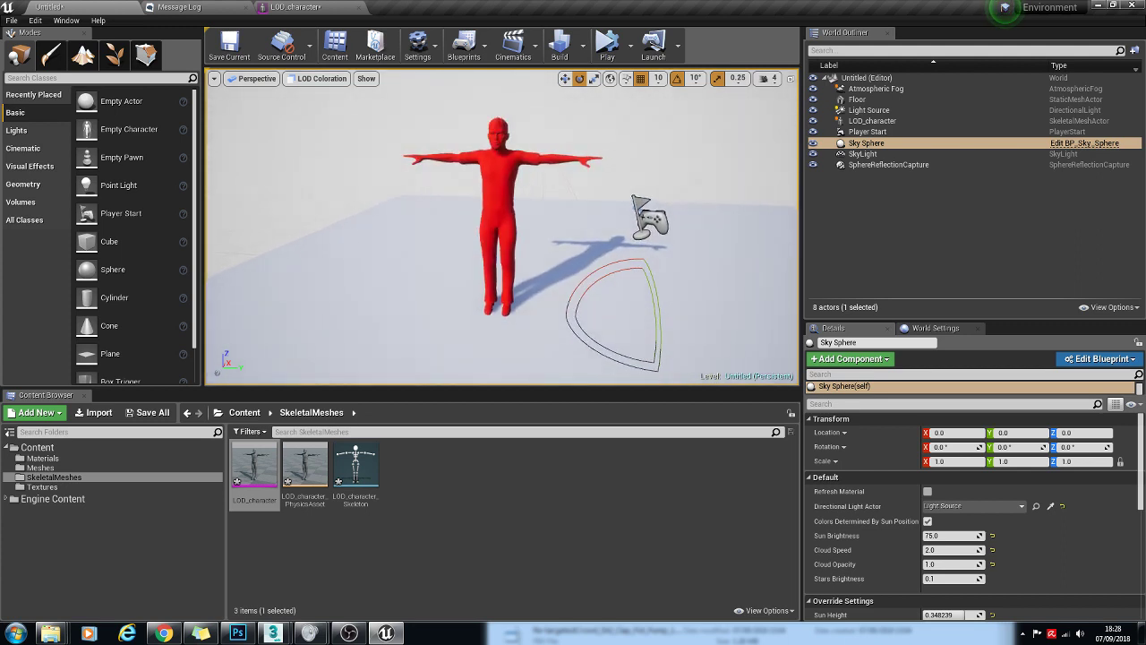
scroll(502, 229, "down", 8)
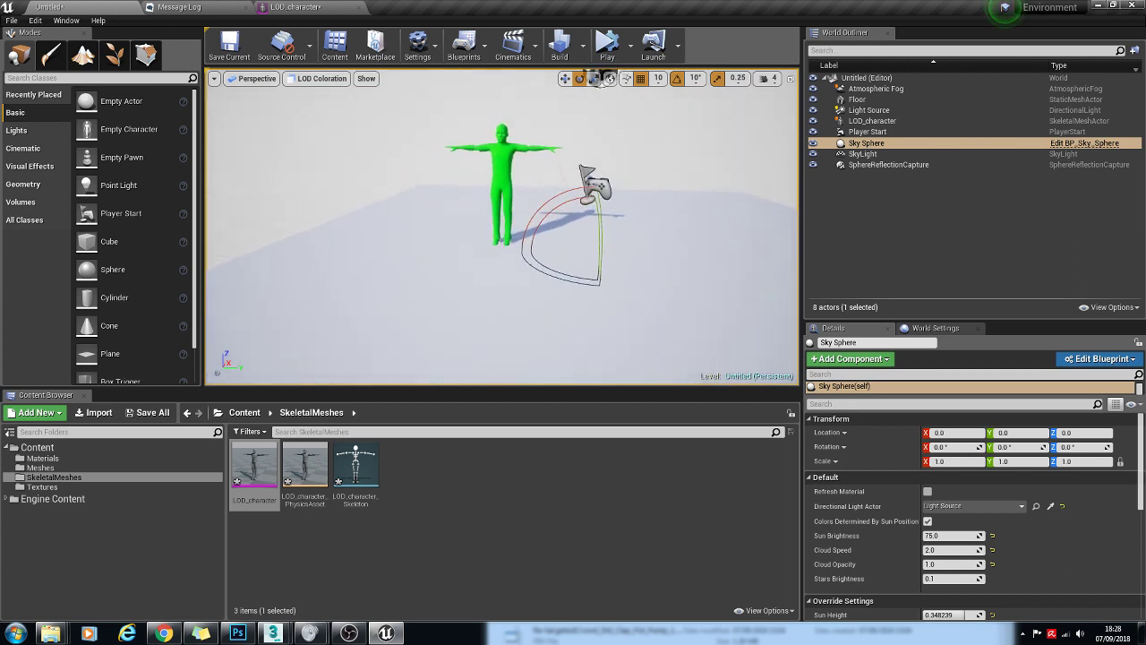
scroll(600, 78, "down", 5)
scroll(576, 83, "up", 10)
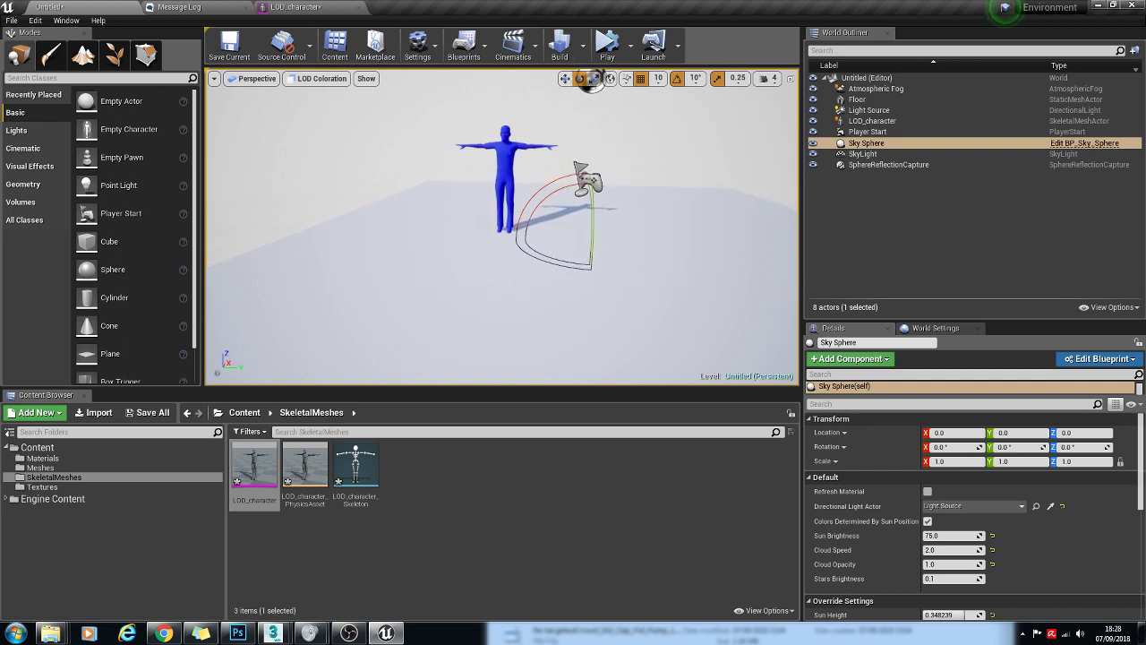
scroll(501, 228, "up", 5)
Step: Reopen the LOD_character mesh and review its LOD settings and the levels offered by the LOD Picker
left_click(292, 8)
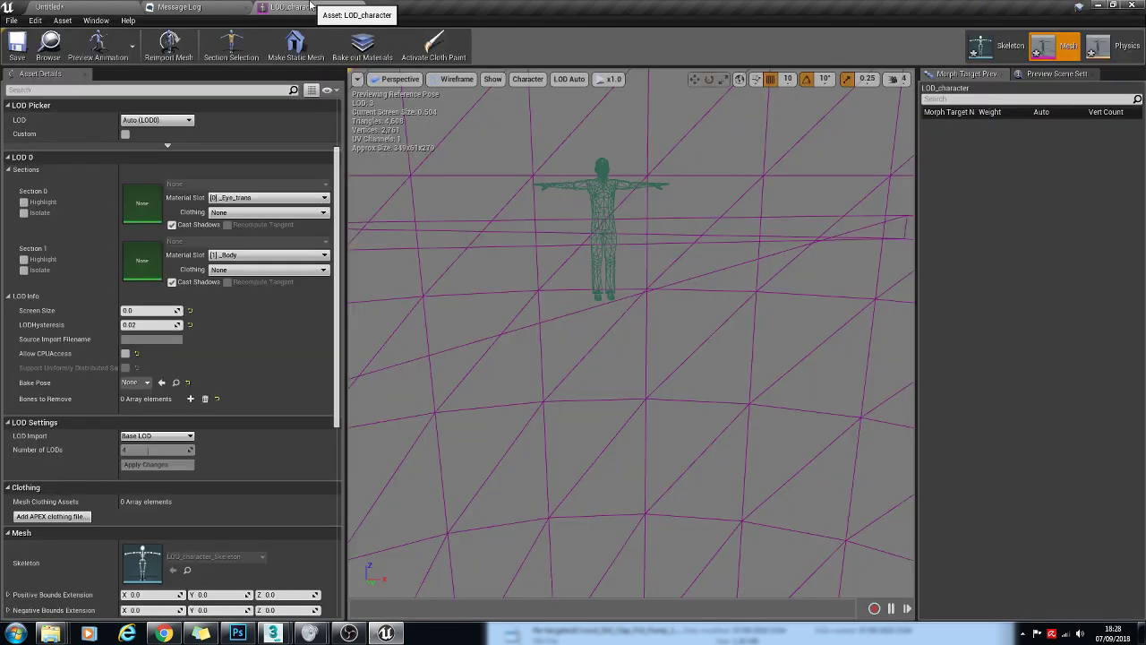
left_click_drag(339, 158, 342, 212)
scroll(229, 335, "up", 2)
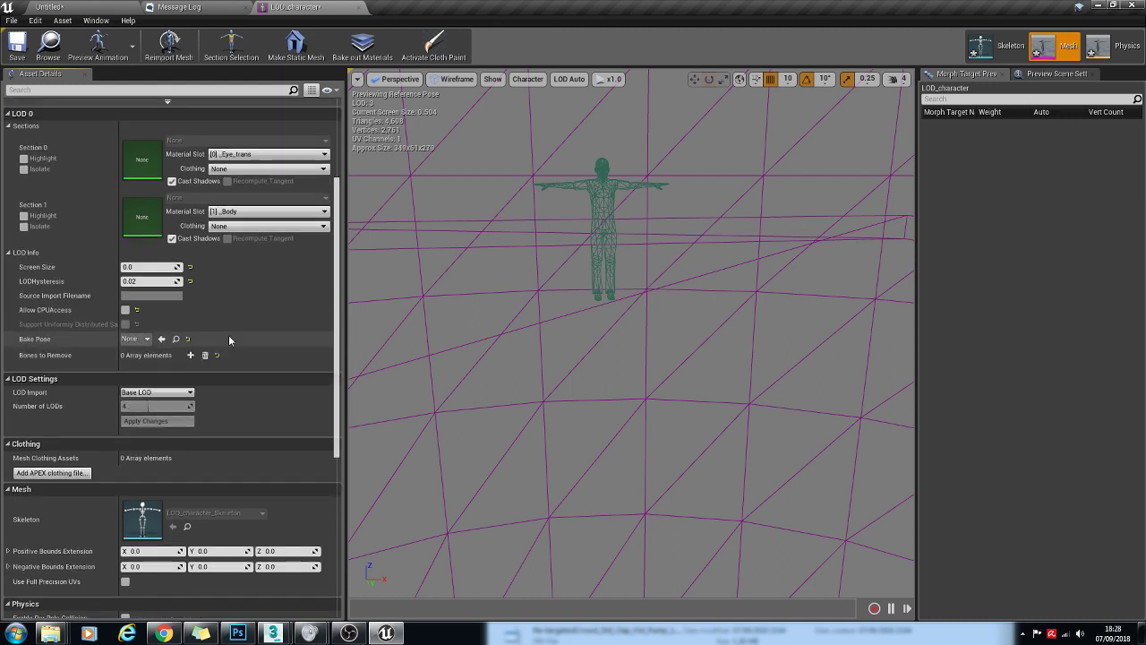
left_click(157, 114)
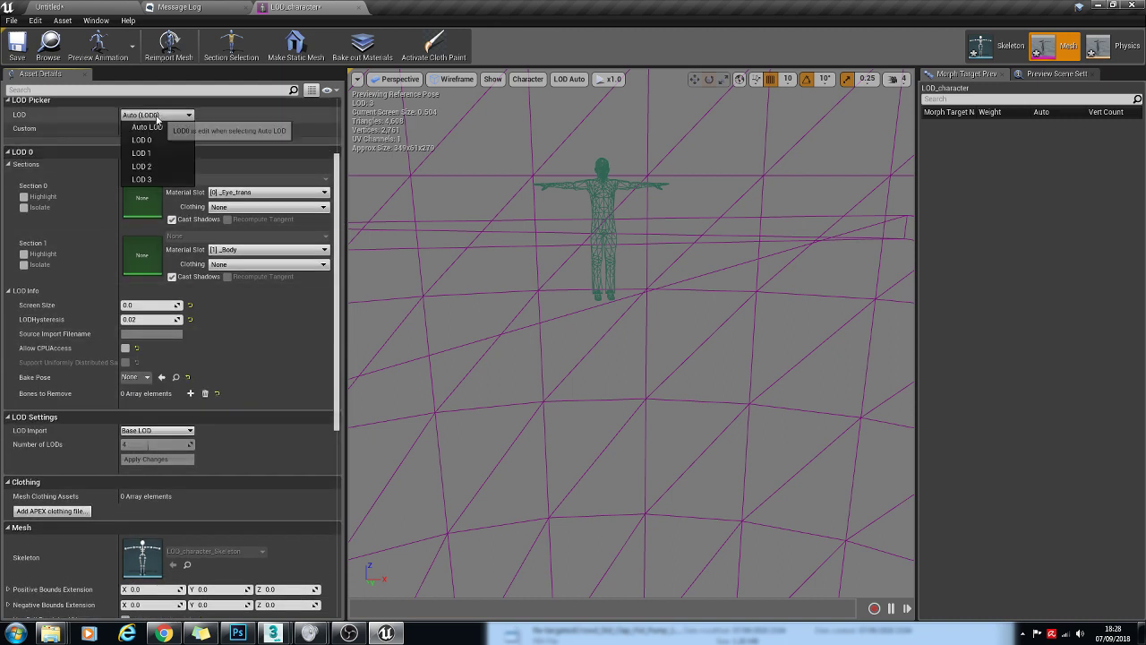
left_click(143, 179)
Step: Import the animation Re-targetedCrowd_Std_Clap_Fist_Pump_1.FBX from Downloads into the SkeletalMeshes folder, using the LOD_character skeleton
left_click(123, 56)
left_click(90, 7)
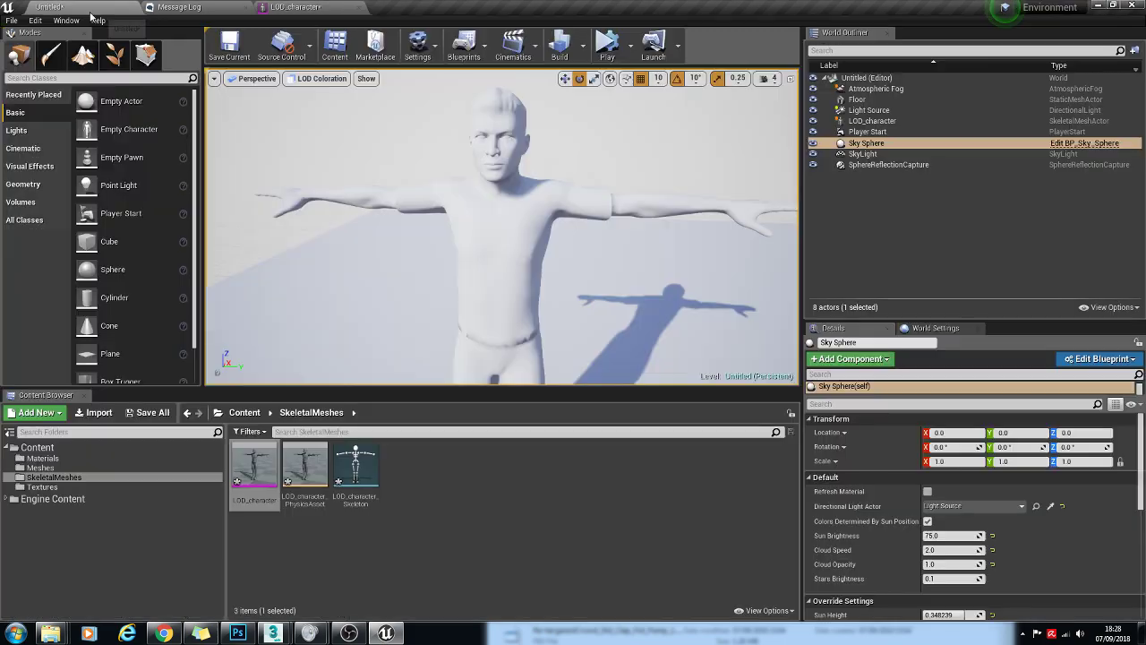
mouse_move(65, 632)
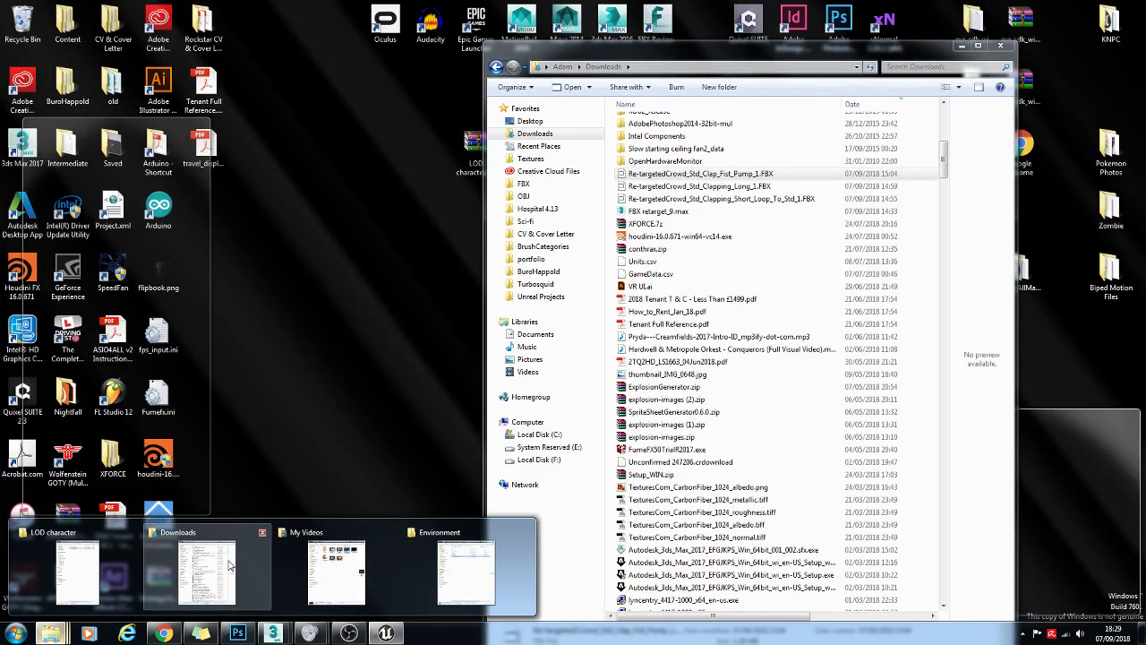
left_click(230, 564)
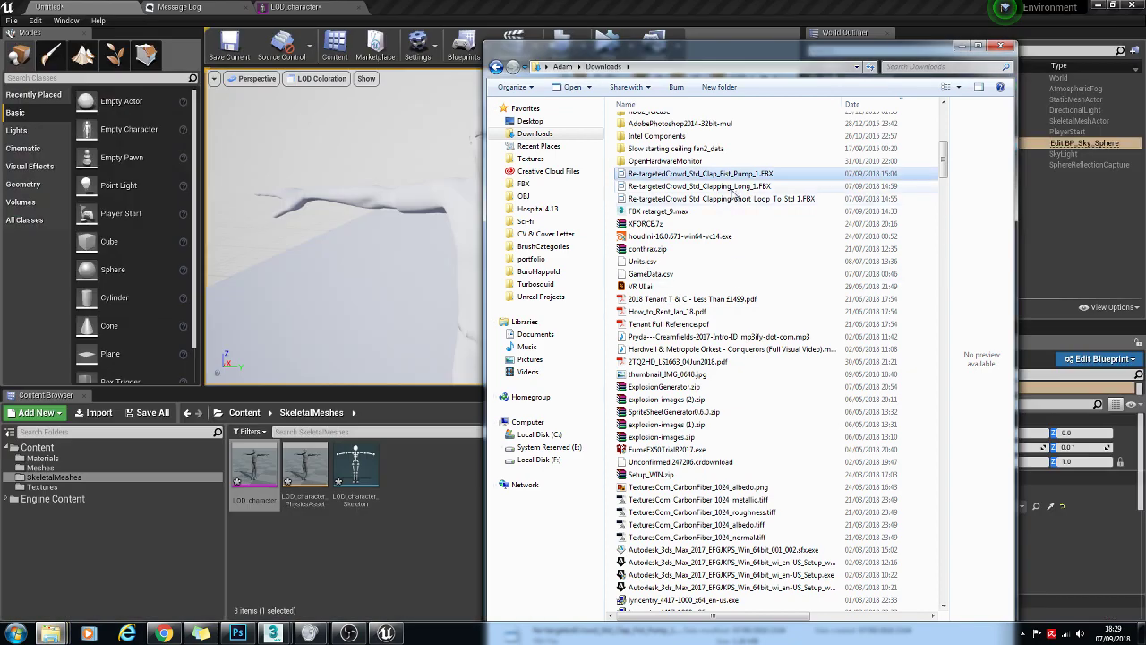
left_click_drag(737, 179, 461, 461)
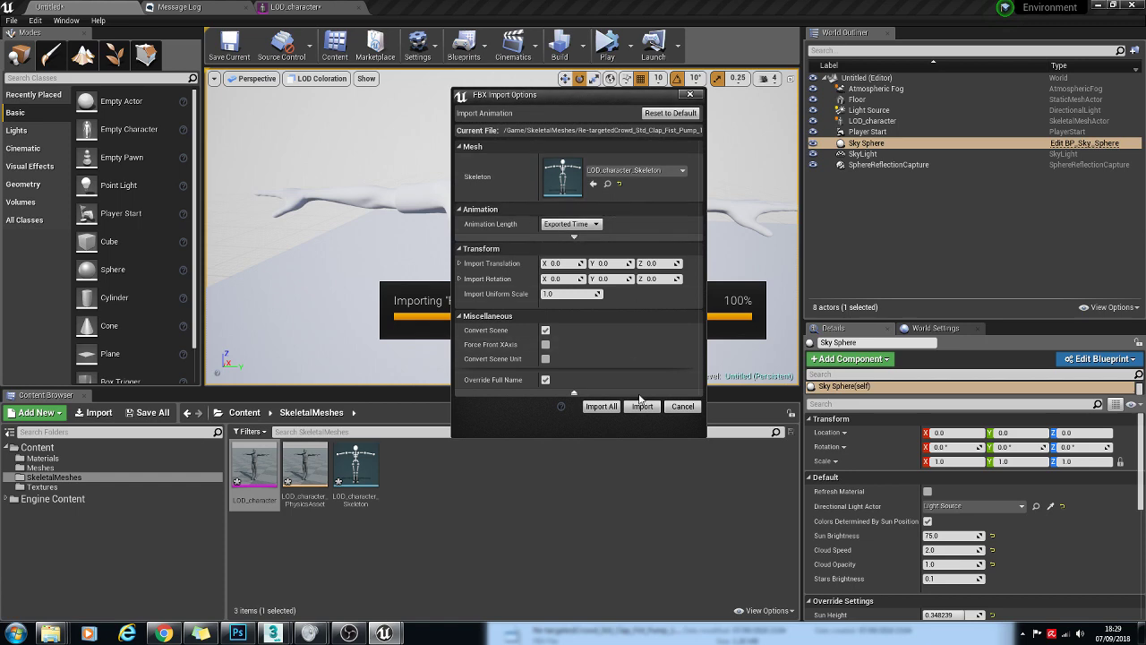
left_click(642, 407)
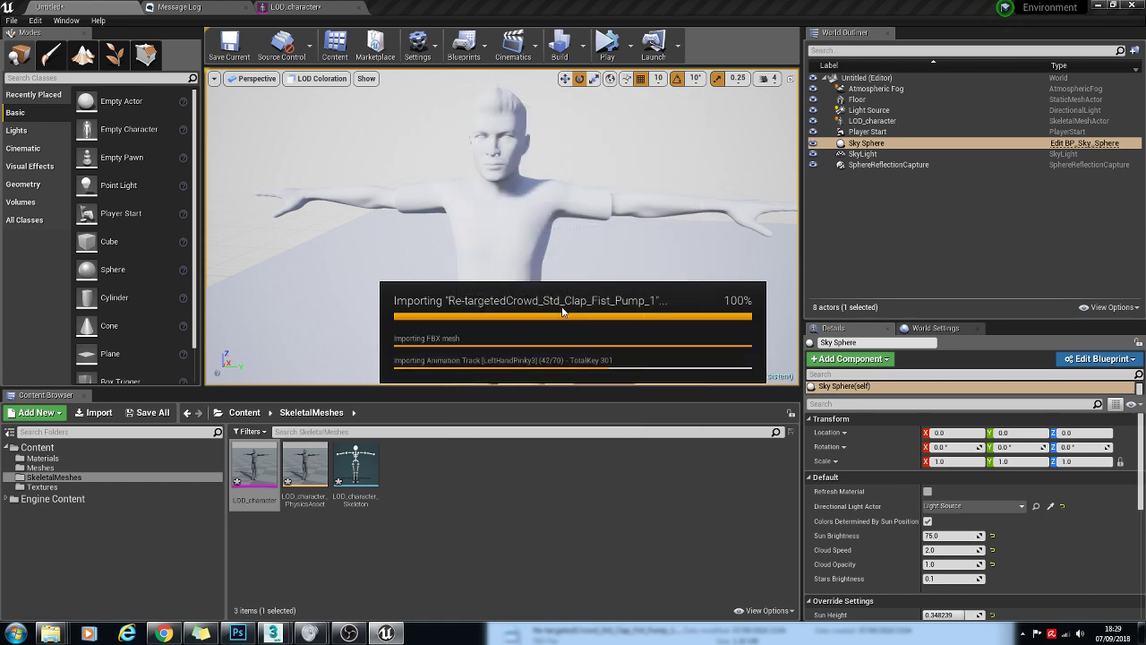
Step: Set the LOD_character mesh to preview the imported Re-targetedCrowd_Std_Clap_Fist_Pump_1 animation
left_click(291, 6)
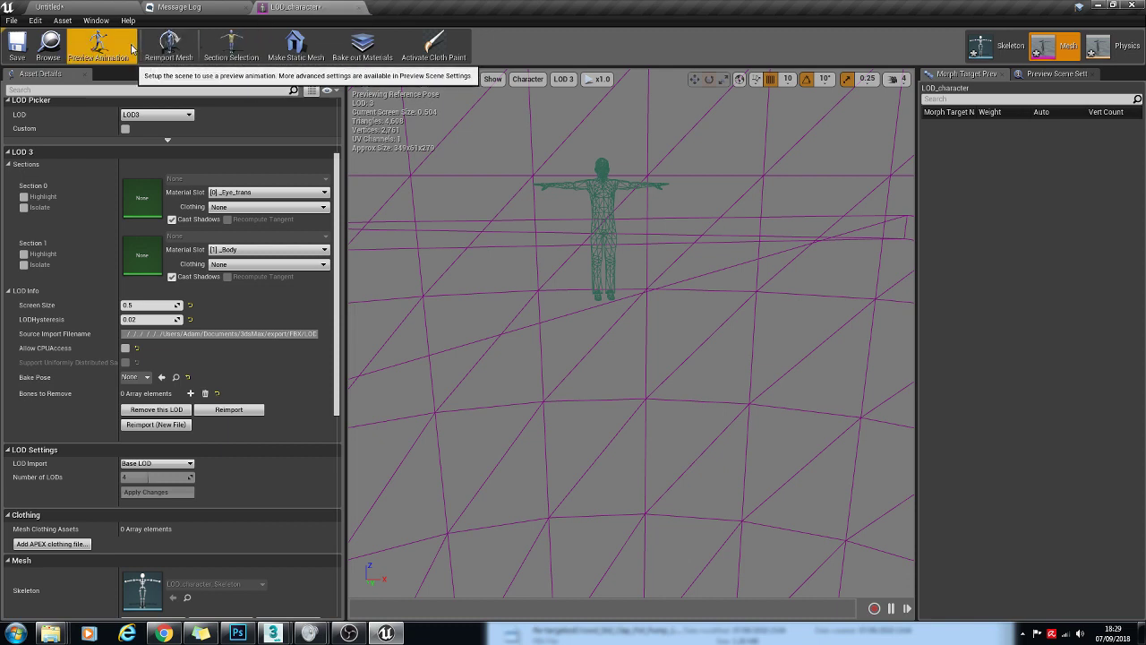
left_click(88, 59)
left_click(143, 90)
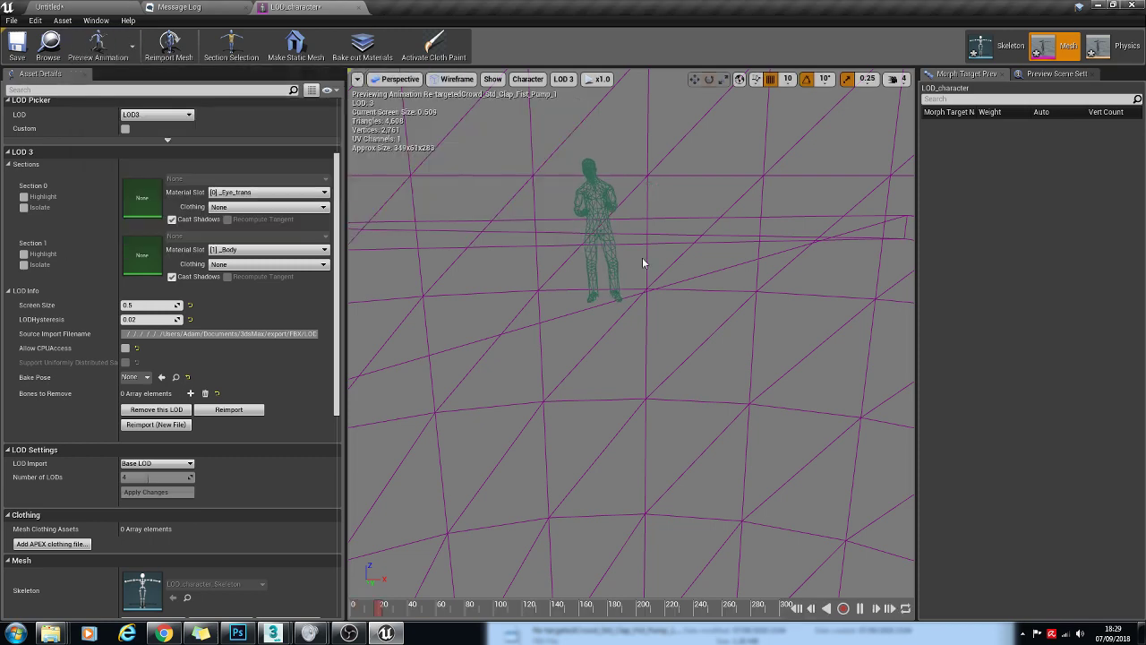
Step: Examine the animated LOD 3 wireframe and its hands up close, and pause the playback
left_click_drag(630, 287, 634, 254)
right_click_drag(634, 281, 634, 324)
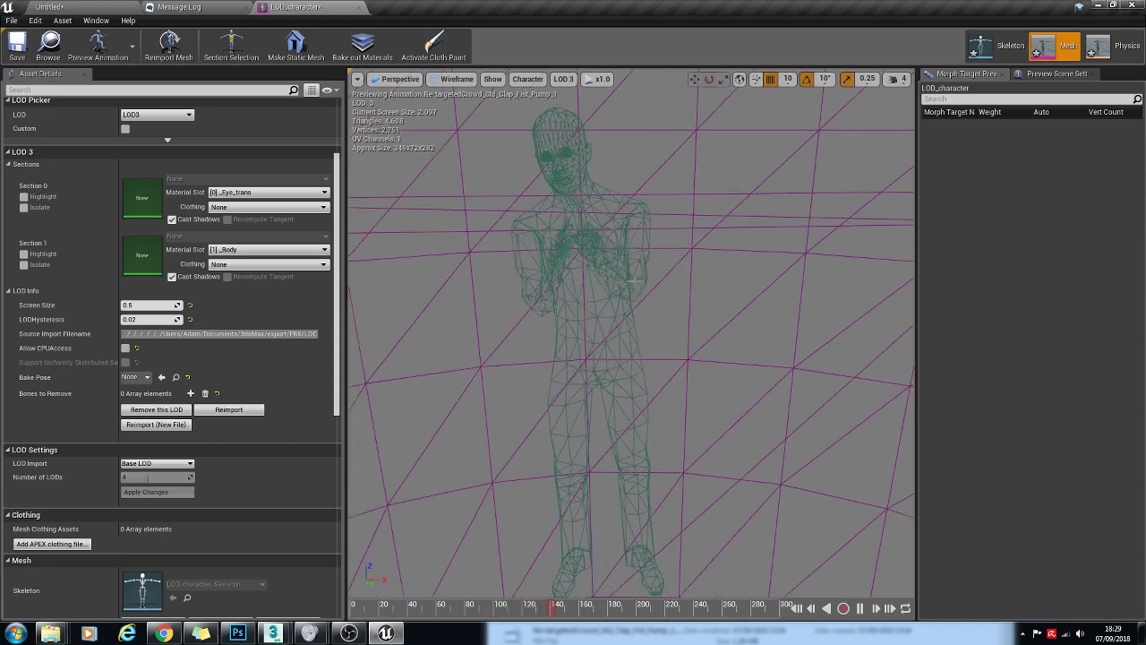
left_click_drag(634, 282, 625, 235)
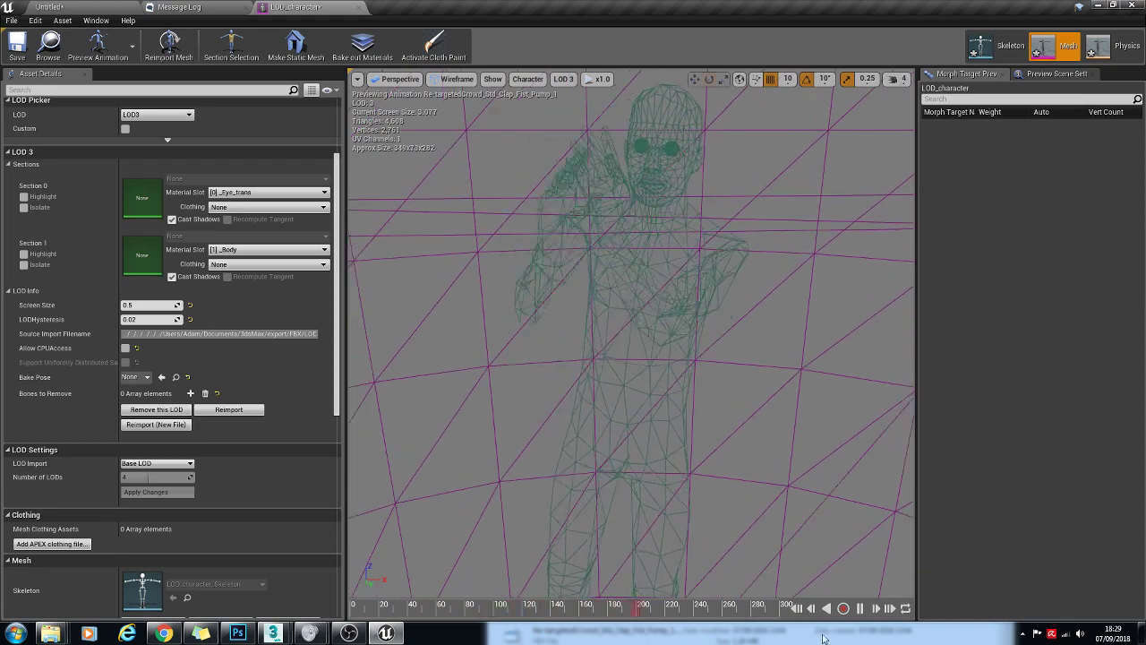
right_click_drag(634, 281, 652, 247)
right_click_drag(757, 456, 740, 438)
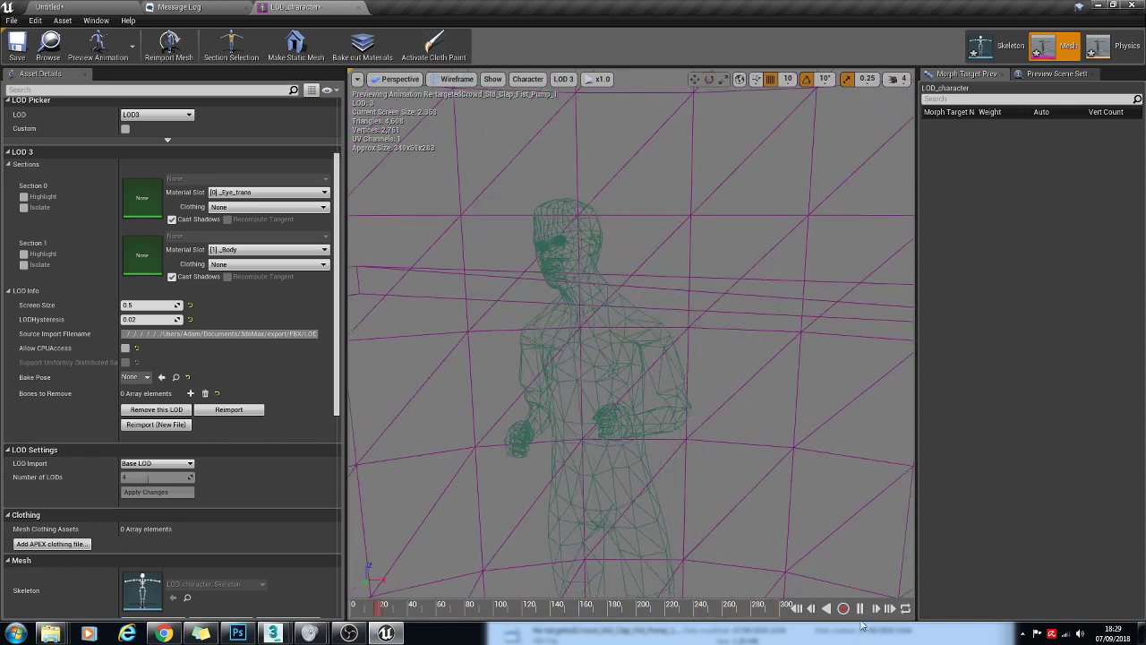
left_click(860, 610)
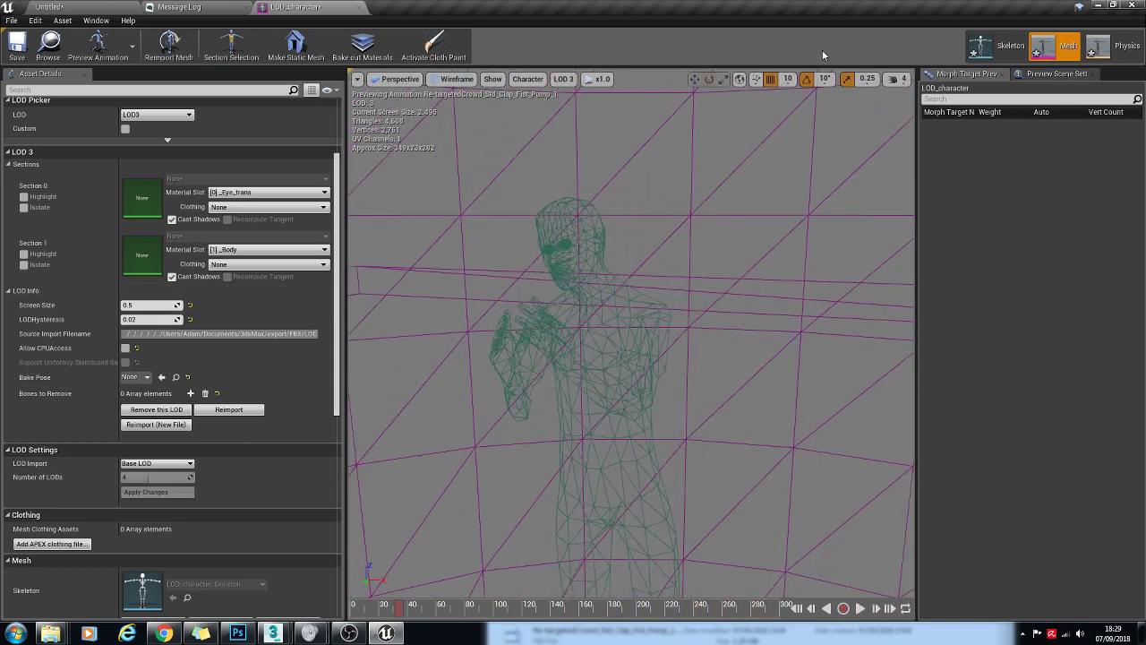
Step: Open the character's skeleton and inspect the hand bone hierarchy, selecting RightHand through RightHandThumb3
left_click(996, 47)
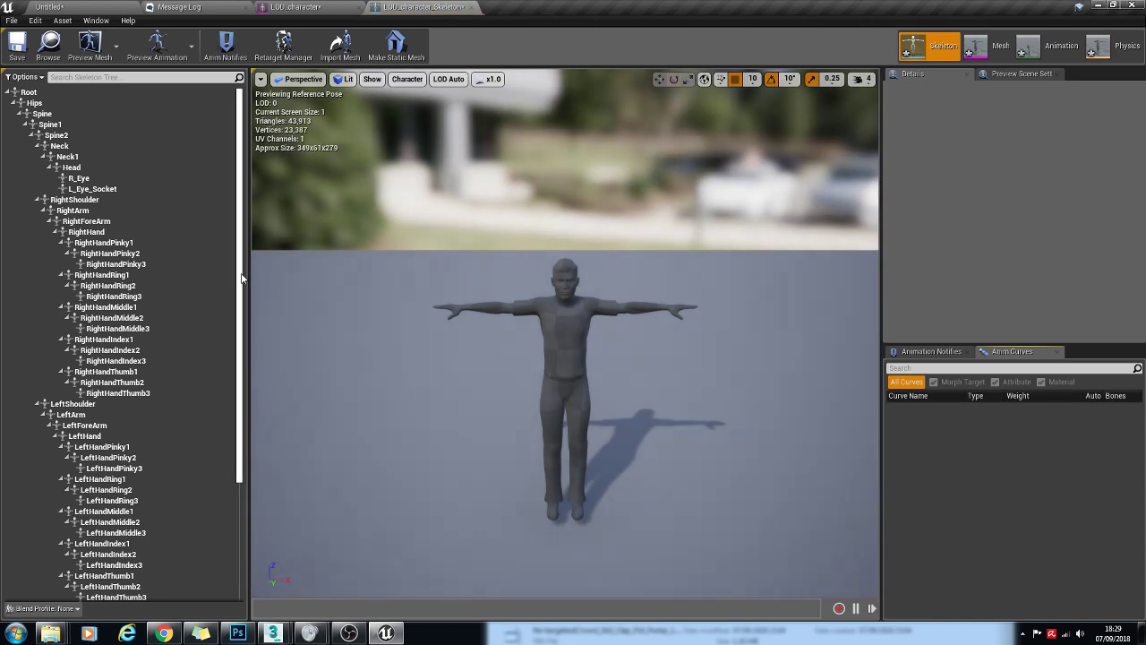
left_click_drag(240, 276, 240, 282)
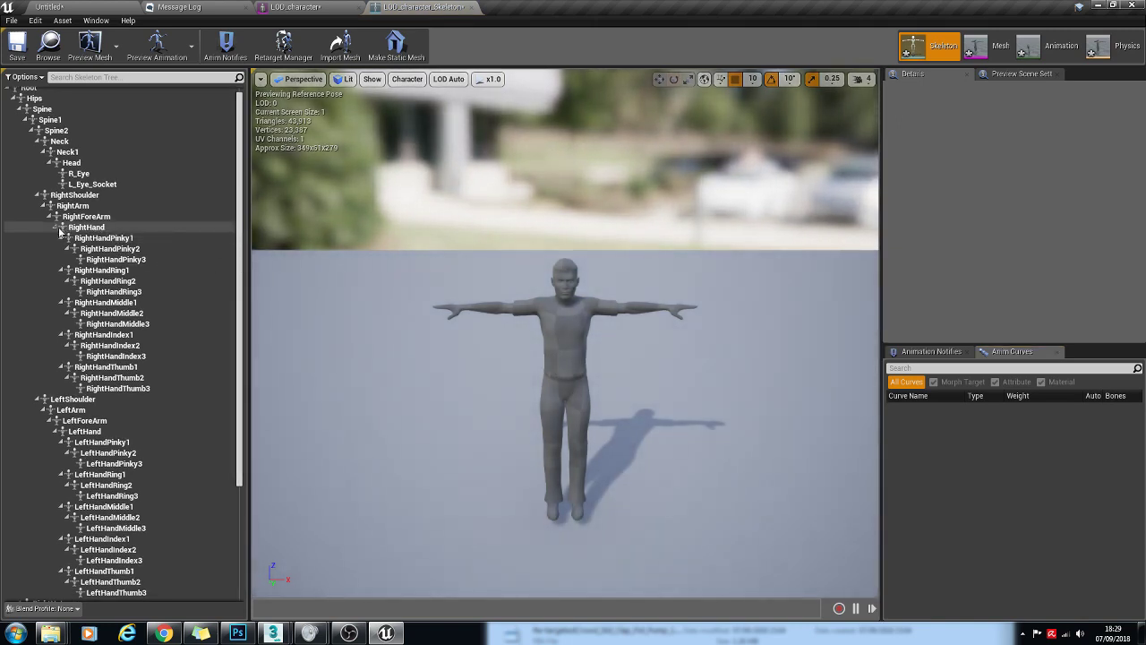
left_click(88, 229)
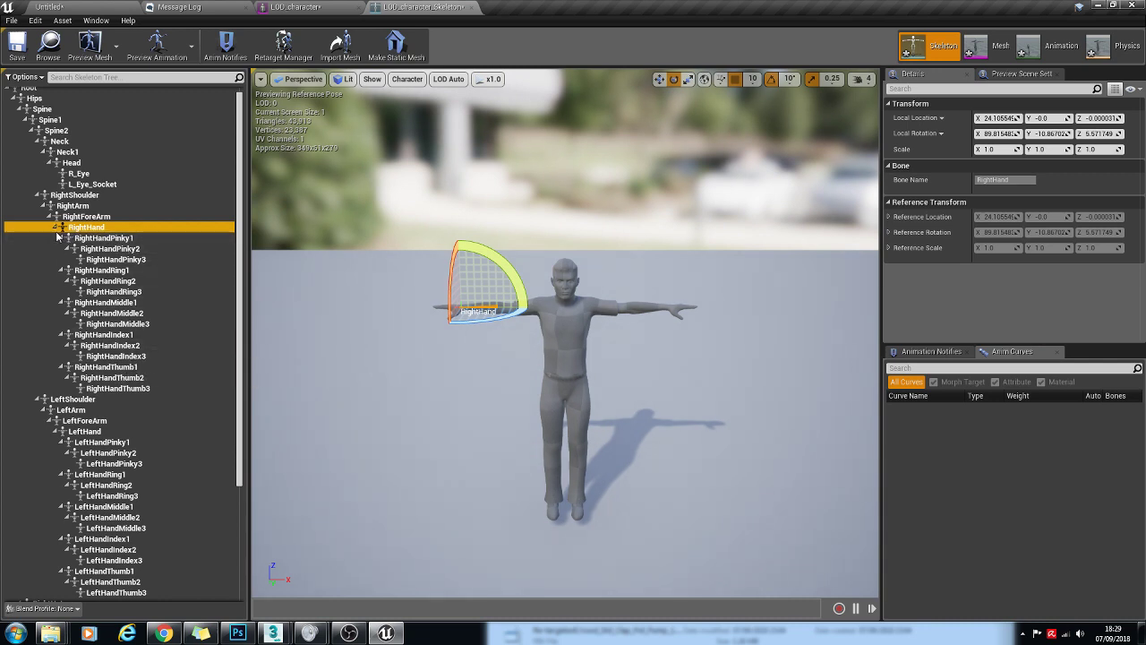
left_click(116, 388, "shift")
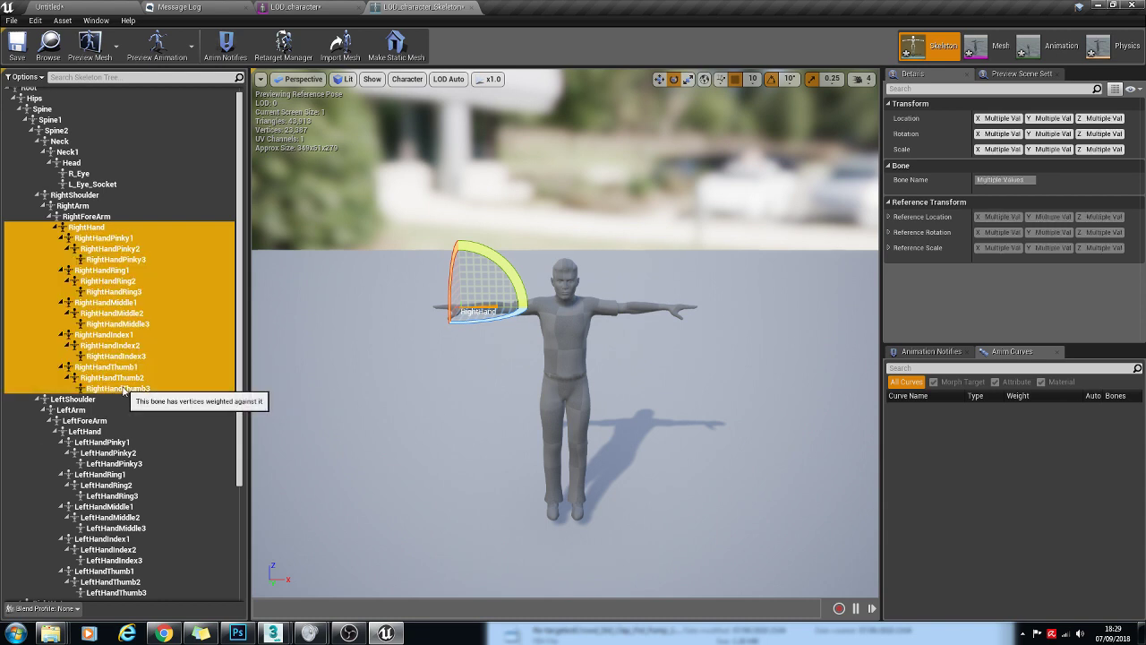
left_click(56, 230)
left_click(58, 231)
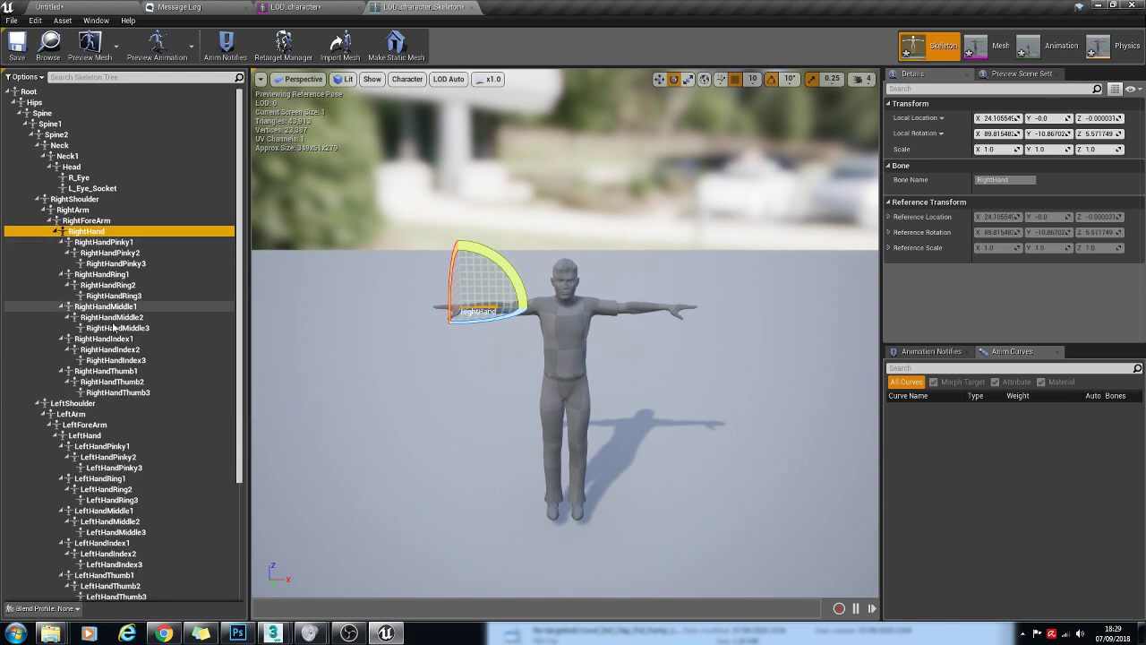
left_click(109, 392, "shift")
left_click_drag(240, 243, 240, 358)
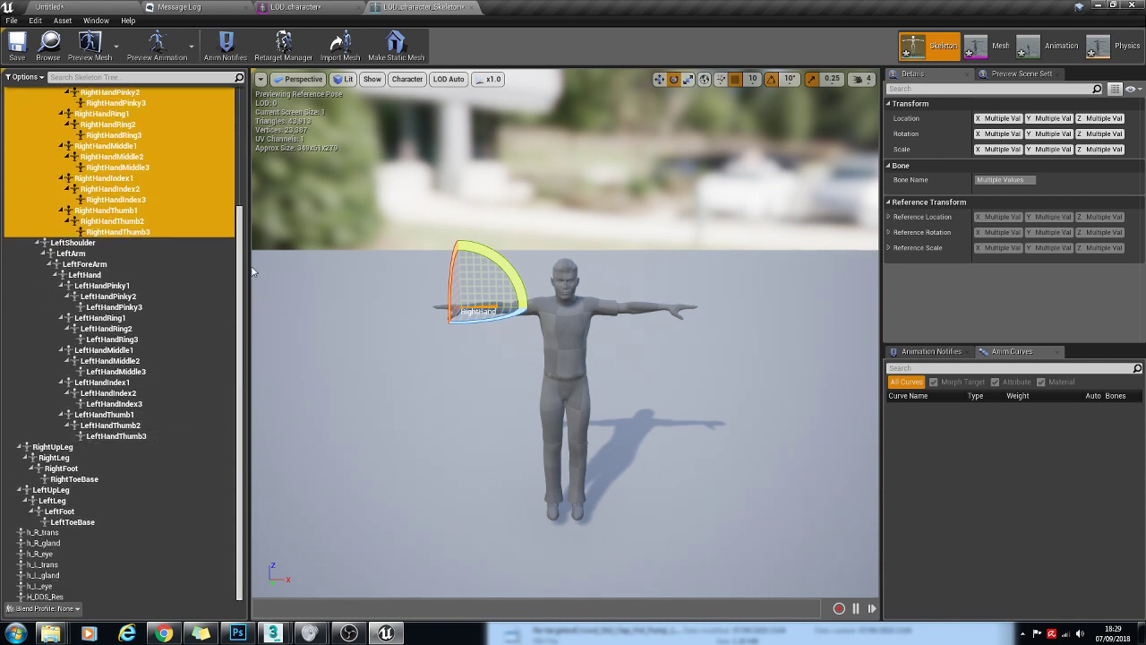
Step: Return to the LOD_character mesh and add LeftHand to LOD 3's Bones to Remove
left_click(304, 7)
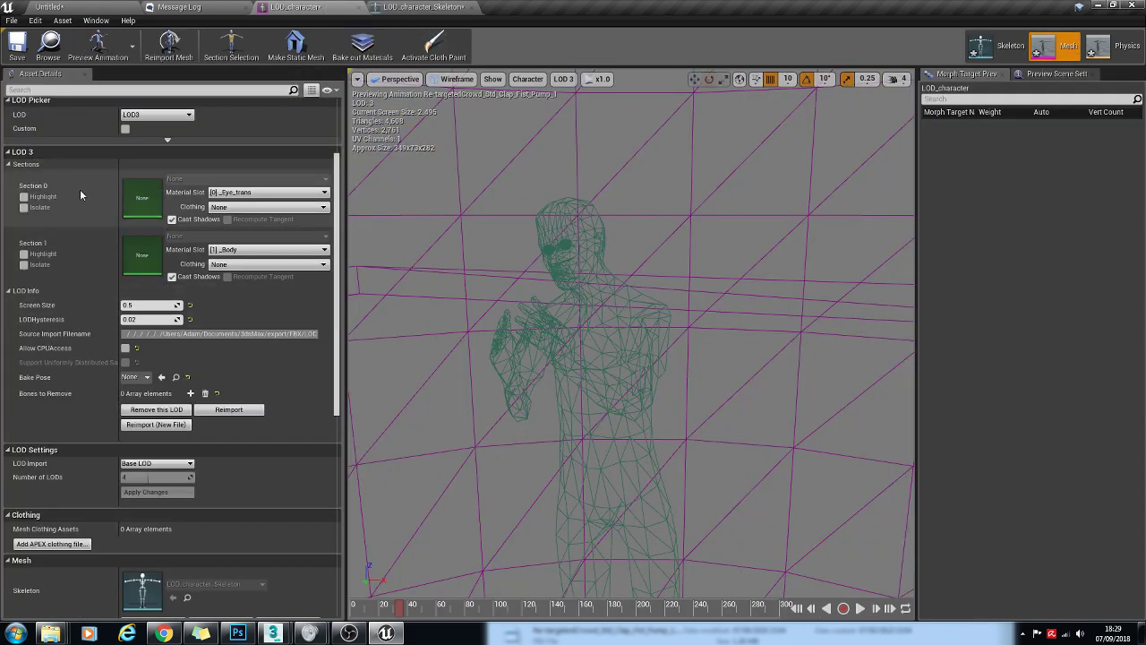
left_click(190, 394)
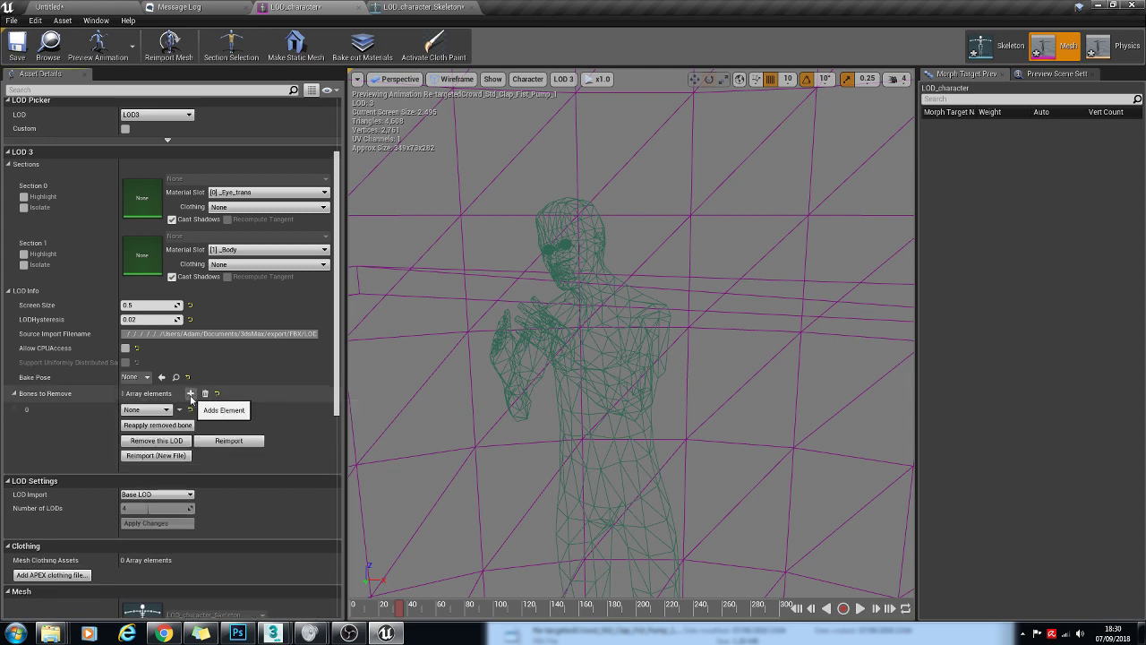
left_click(146, 410)
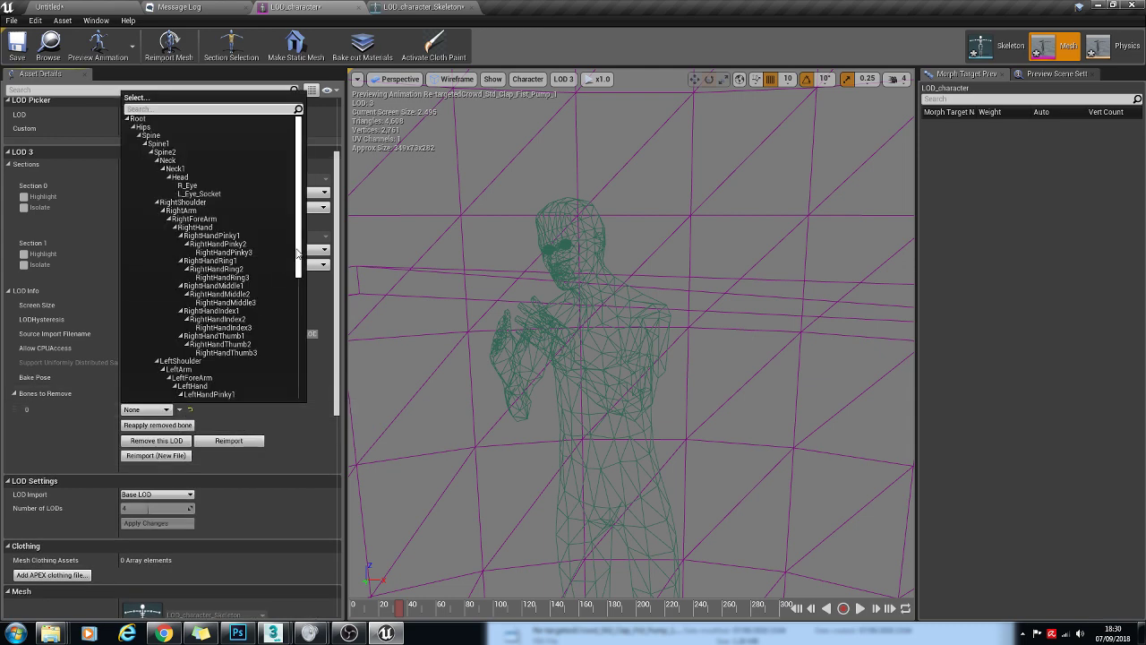
left_click_drag(301, 255, 299, 345)
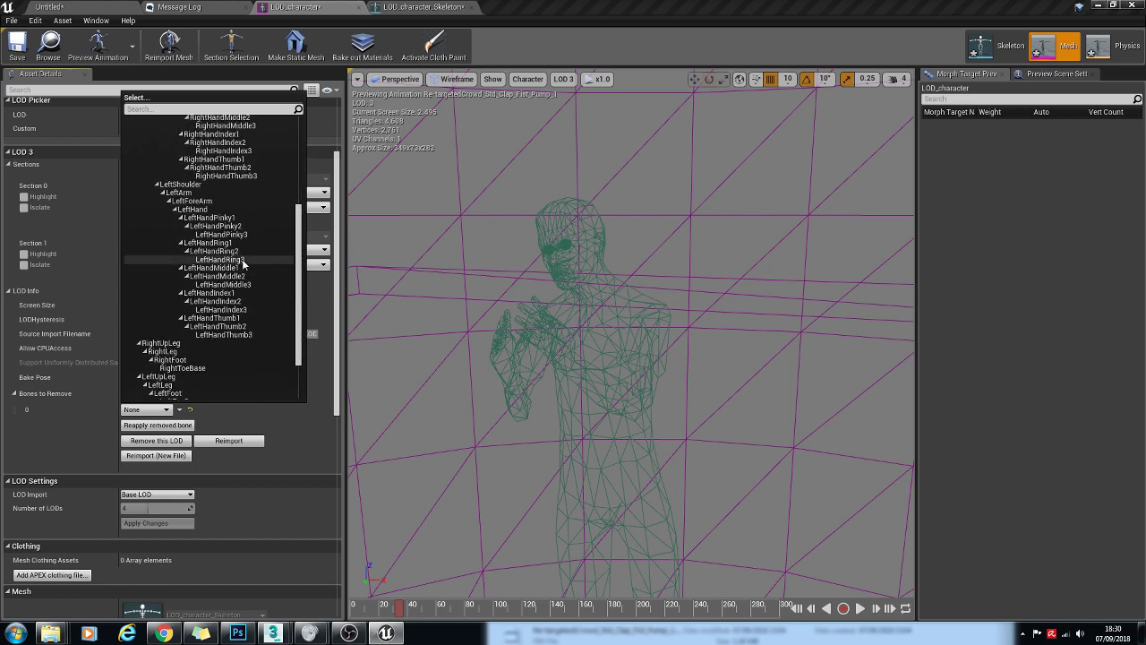
left_click(193, 211)
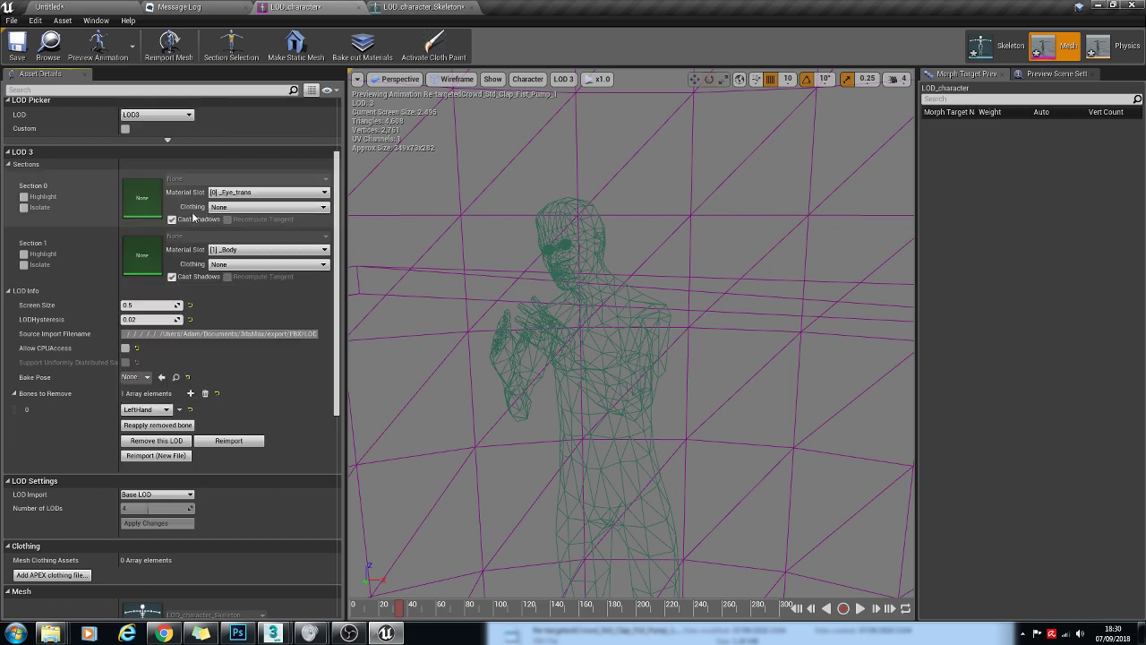
Step: Add RightHand as a second entry in LOD 3's Bones to Remove
left_click(191, 394)
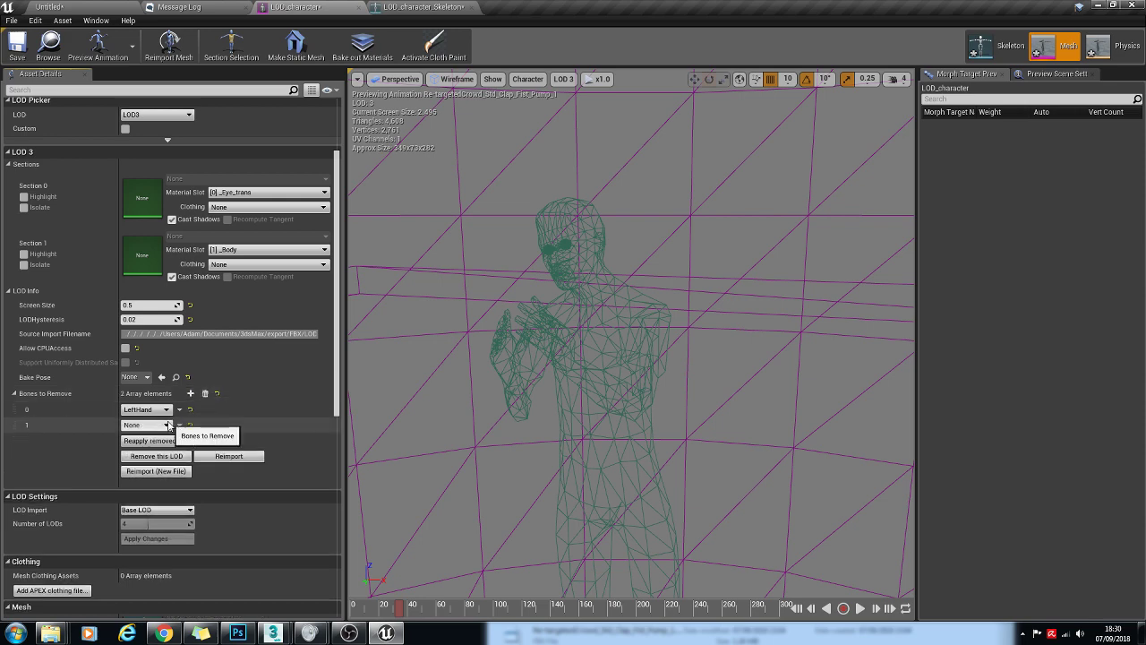
left_click(146, 425)
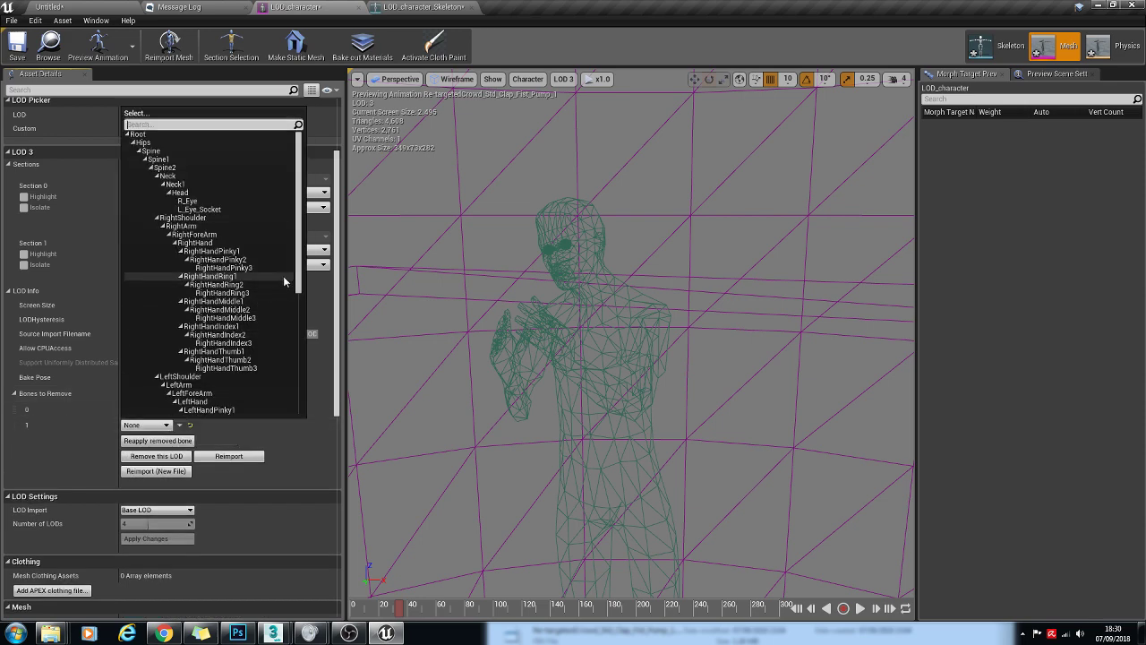
left_click_drag(299, 281, 298, 375)
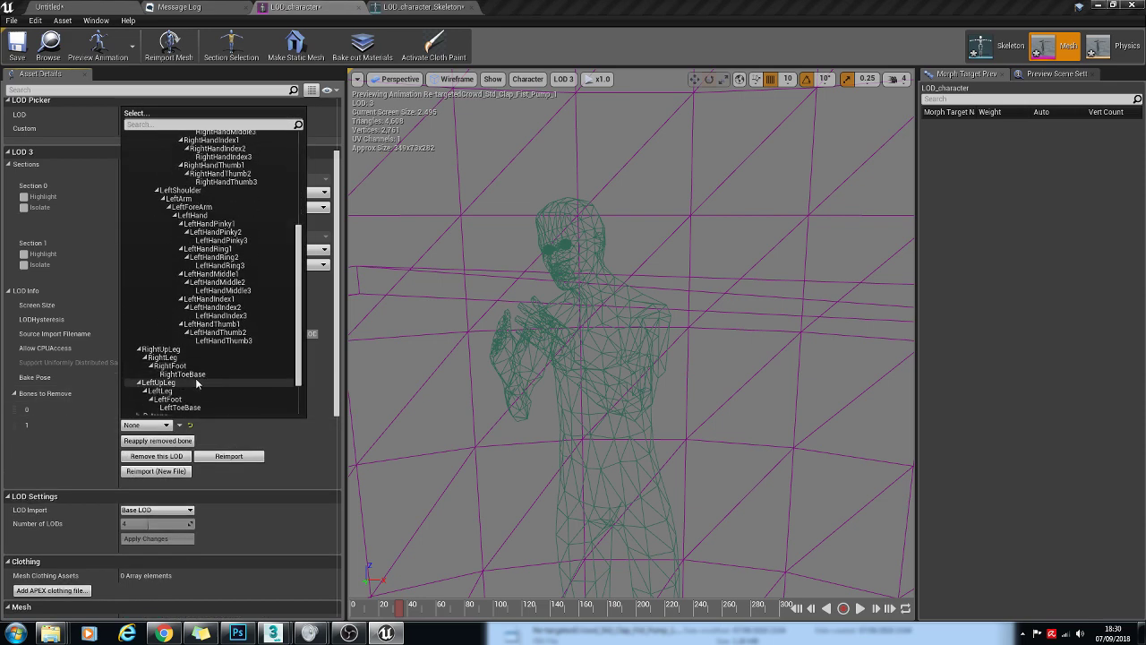
scroll(188, 376, "down", 3)
scroll(188, 376, "up", 5)
left_click(204, 173)
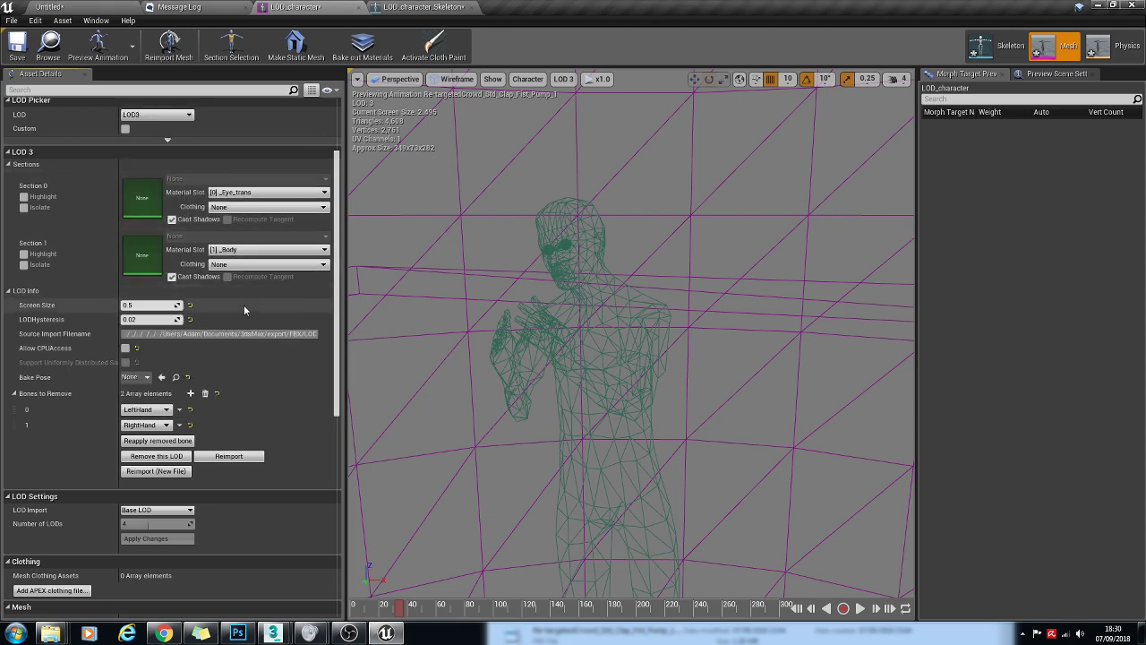
Step: Switch the mesh preview to Auto LOD and move the paused animation to about frame 250, where the fist is raised
left_click_drag(520, 295, 492, 286)
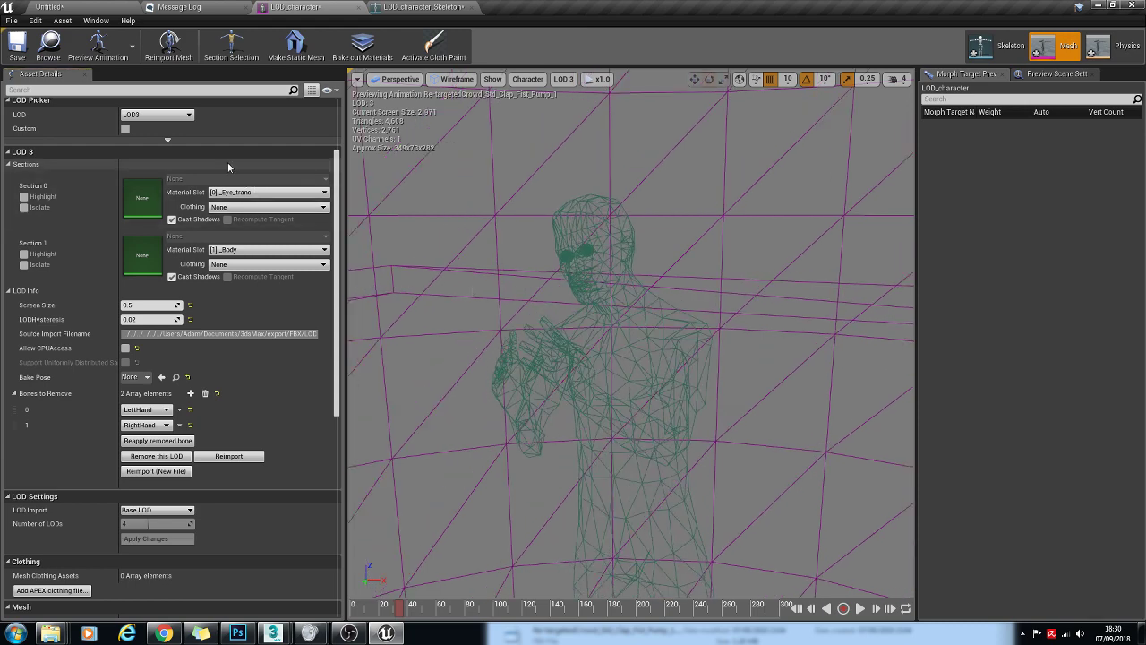
left_click(177, 115)
left_click(178, 128)
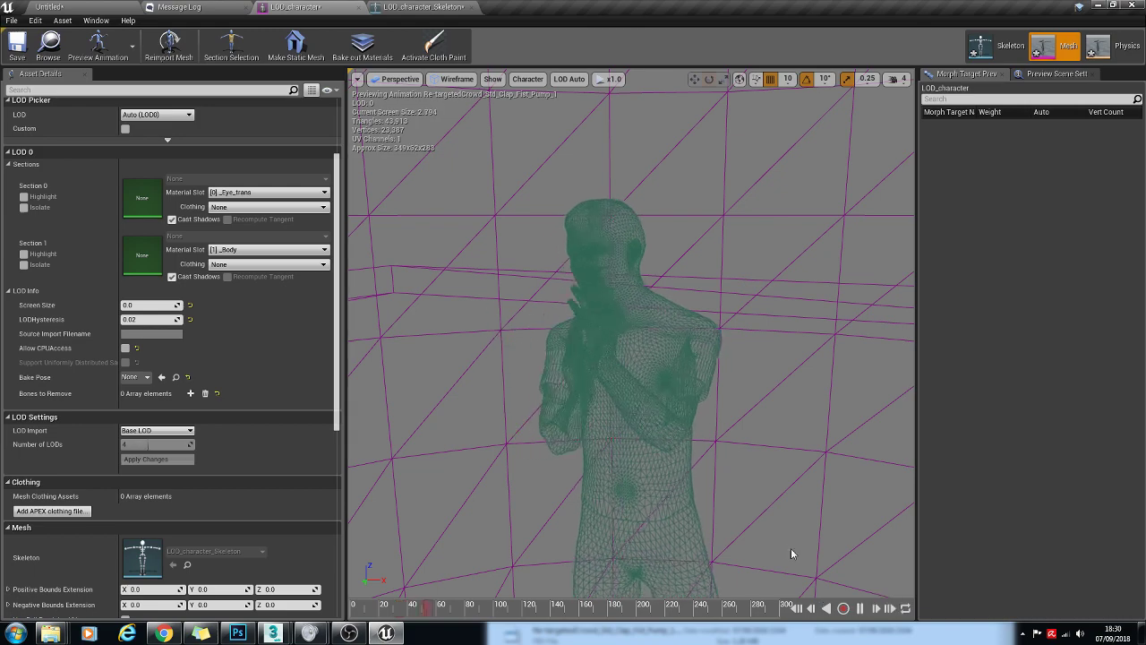
left_click(860, 608)
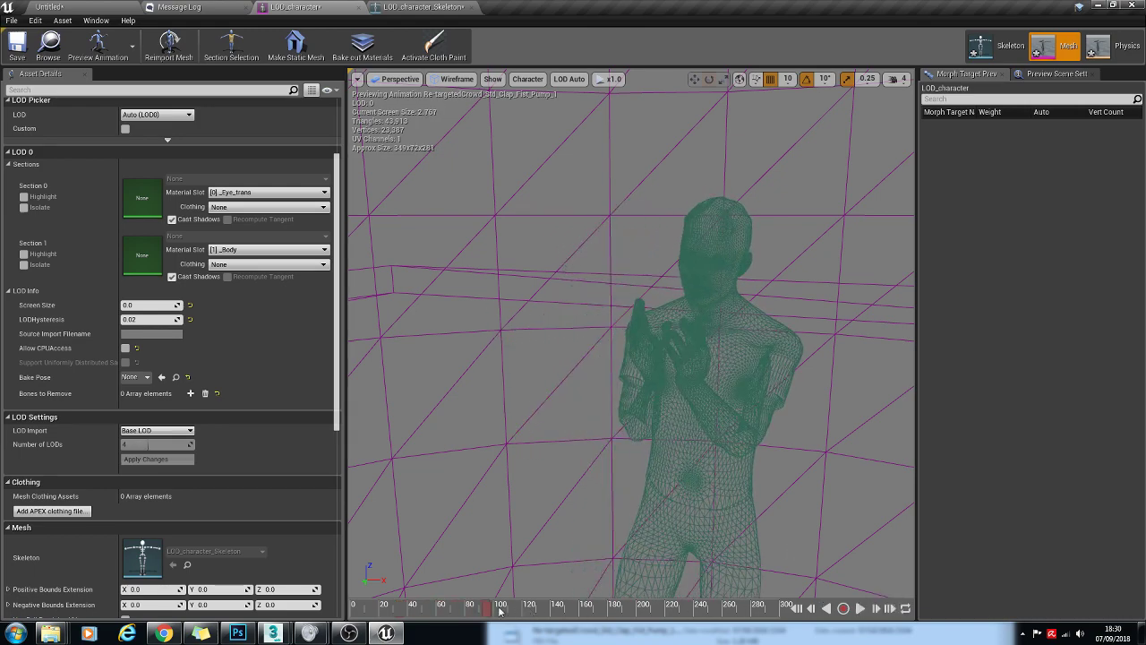
left_click_drag(497, 611, 716, 613)
Step: Examine the raised right fist up close in LOD 0 and select its RightHand bone
right_click_drag(596, 407, 652, 381)
middle_click_drag(596, 407, 528, 389)
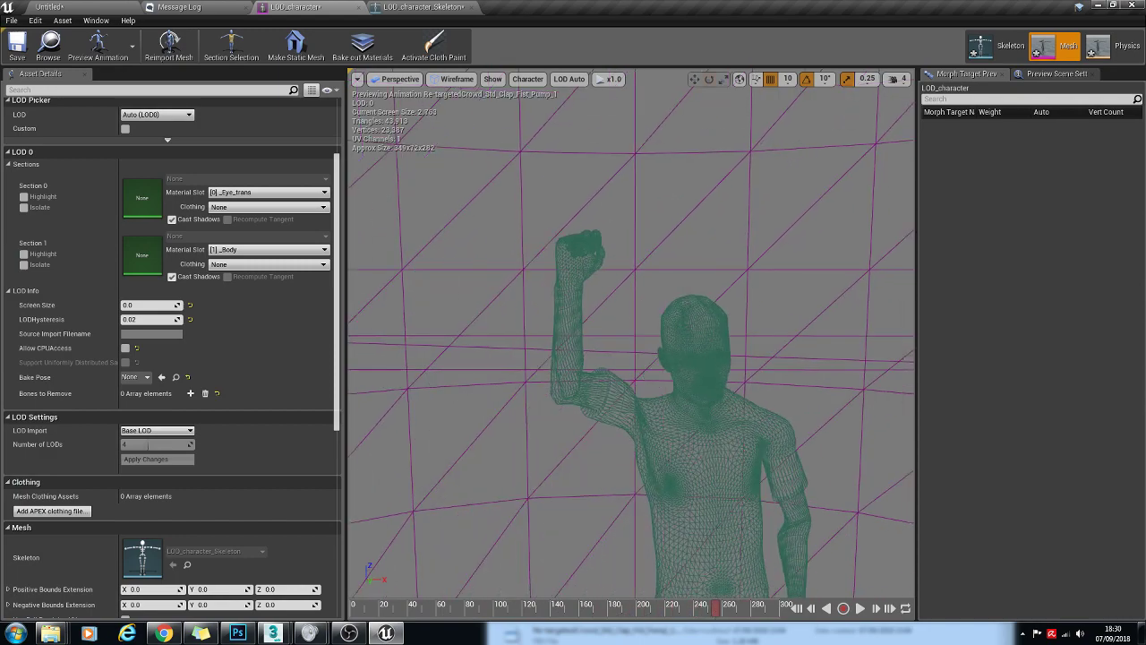
scroll(597, 405, "up", 4)
right_click_drag(596, 405, 570, 405)
left_click_drag(600, 225, 627, 201, "alt")
scroll(604, 238, "up", 3)
left_click_drag(604, 238, 570, 278, "alt")
left_click(567, 297)
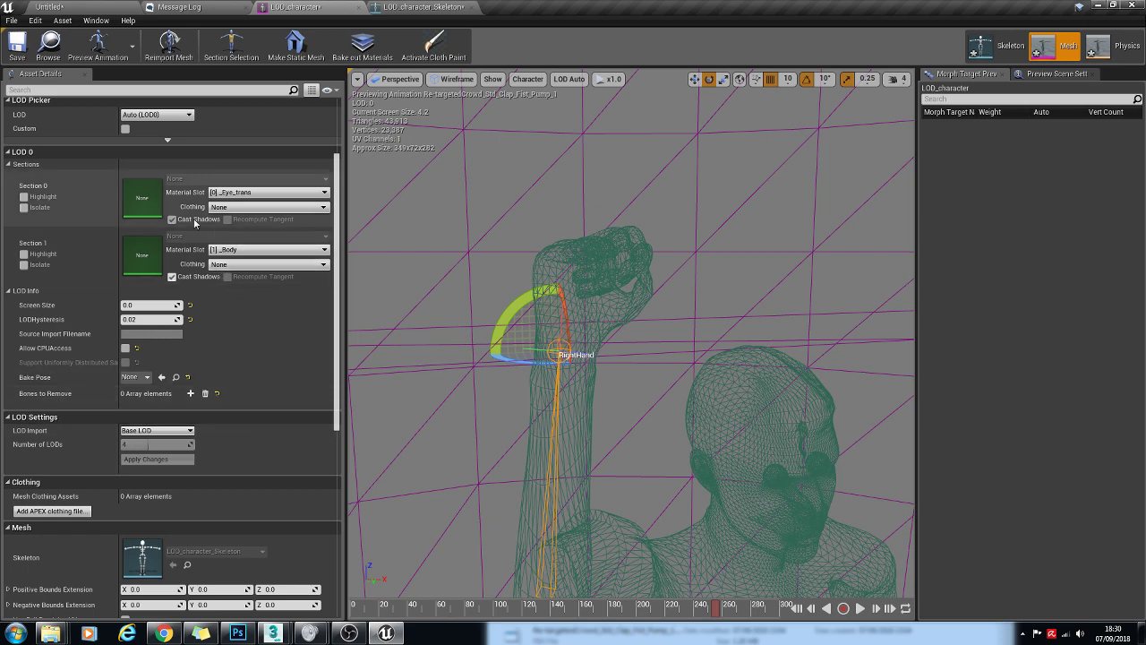
Step: Show LOD 3 again, reapply its removed bones and inspect the right hand's fingers
left_click(167, 116)
left_click(143, 182)
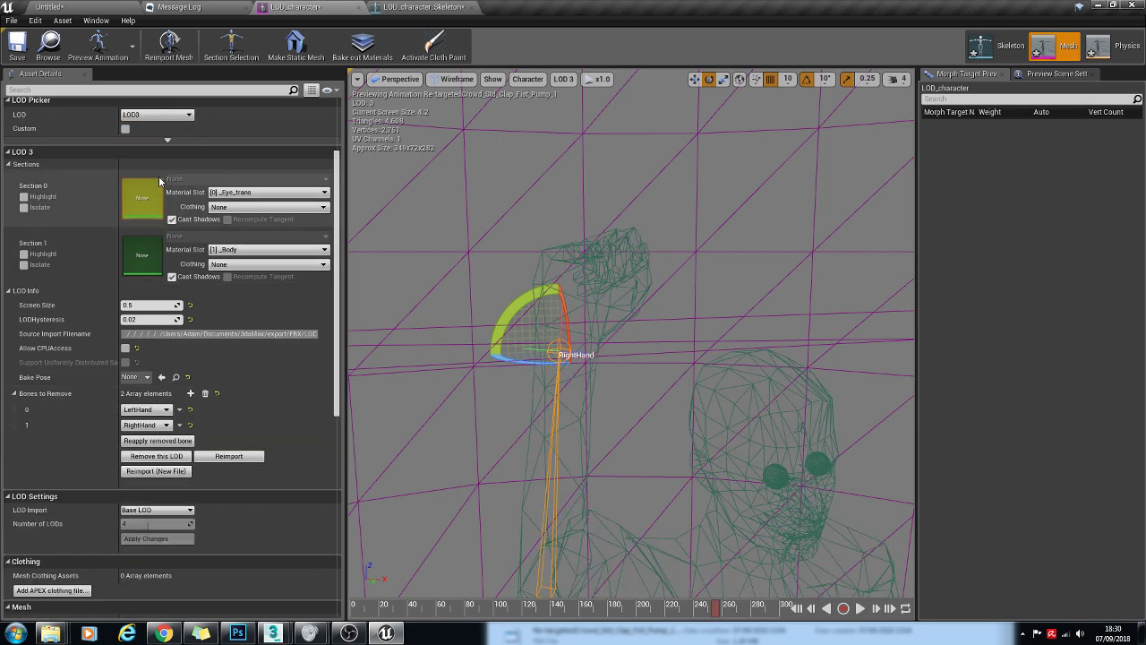
left_click(155, 442)
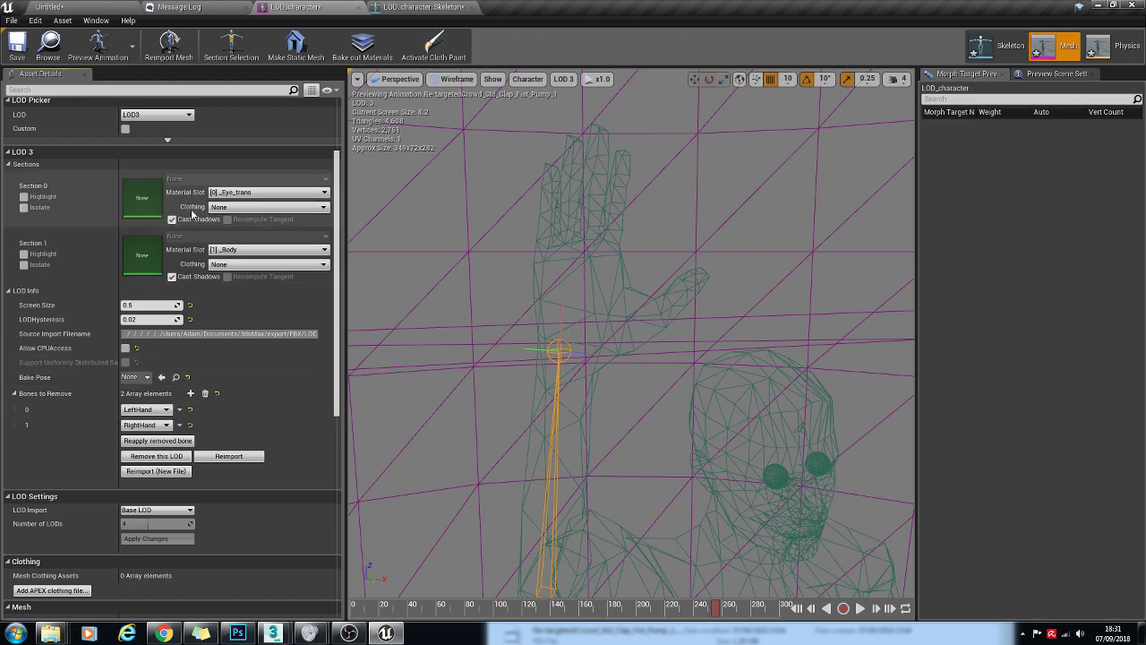
right_click_drag(648, 318, 546, 295)
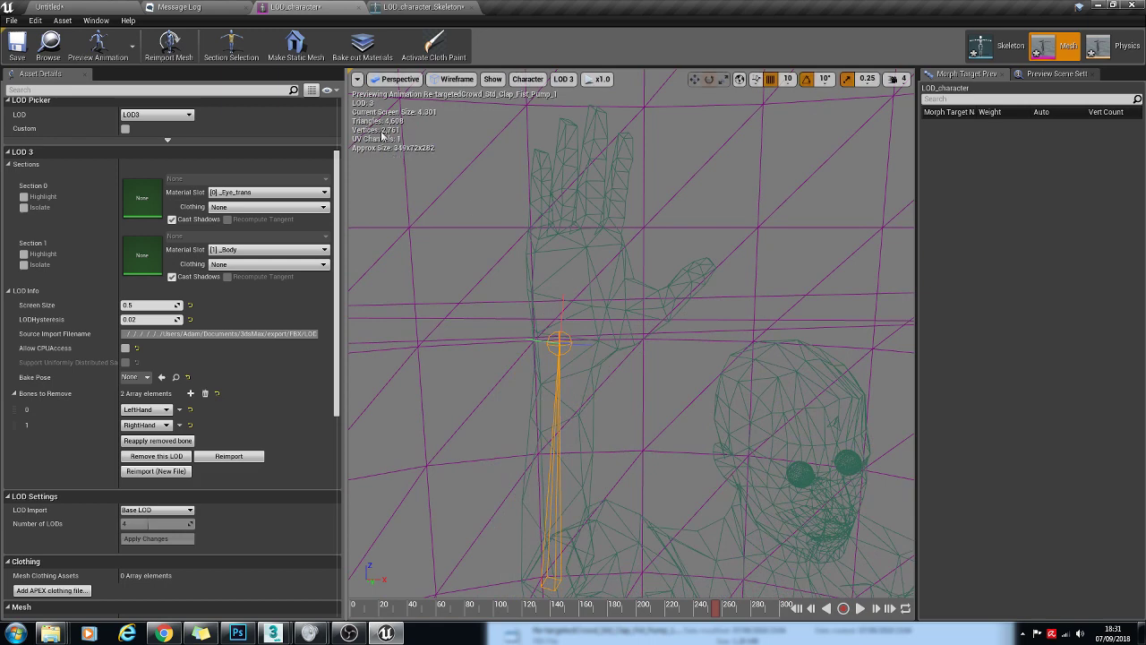
Step: Set the level's LOD_character to Use Animation Asset and assign Re-targetedCrowd_Std_Clap_Fist_Pump_1 as its animation to play
left_click(102, 7)
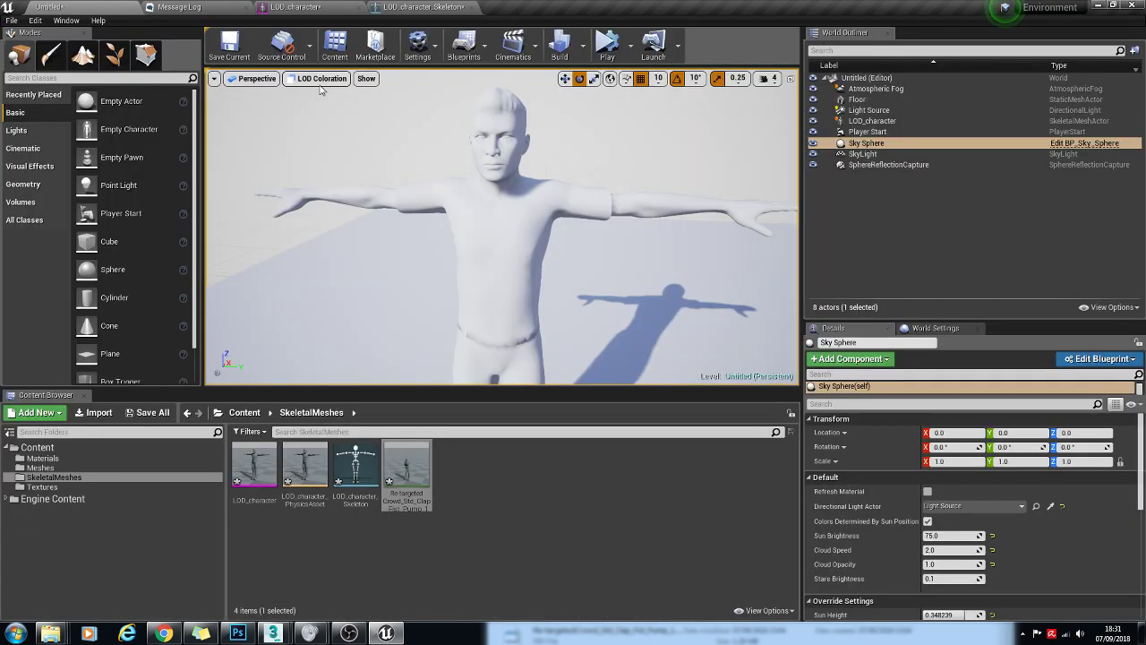
left_click_drag(321, 90, 320, 296)
left_click(499, 192)
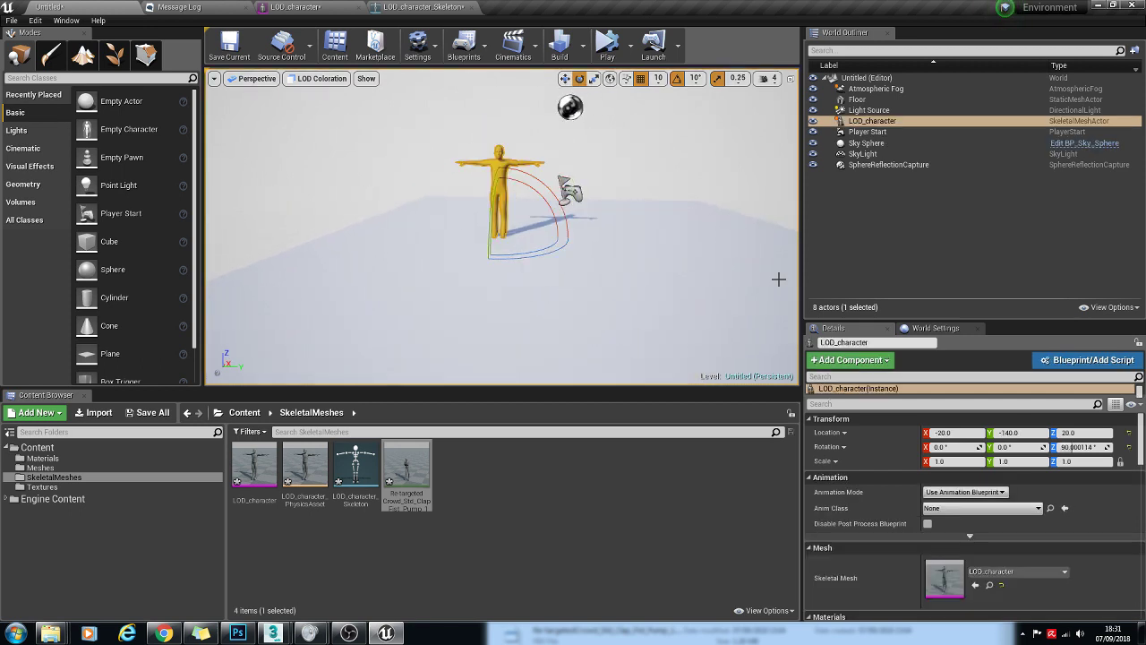
left_click(966, 492)
left_click(957, 512)
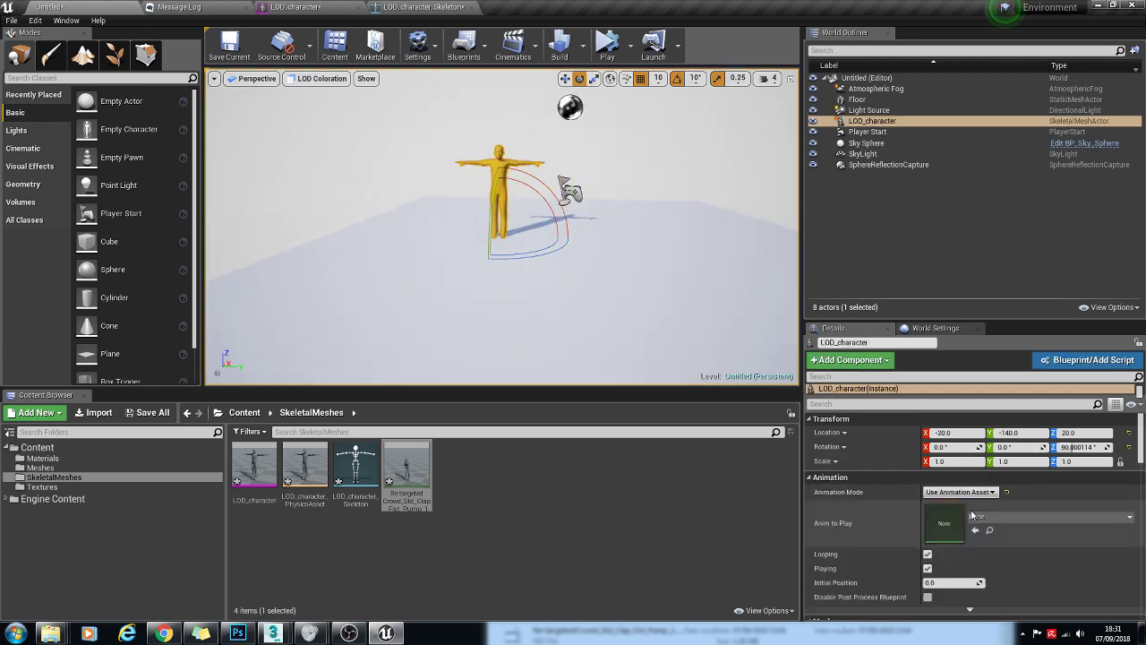
left_click(982, 517)
left_click(1009, 353)
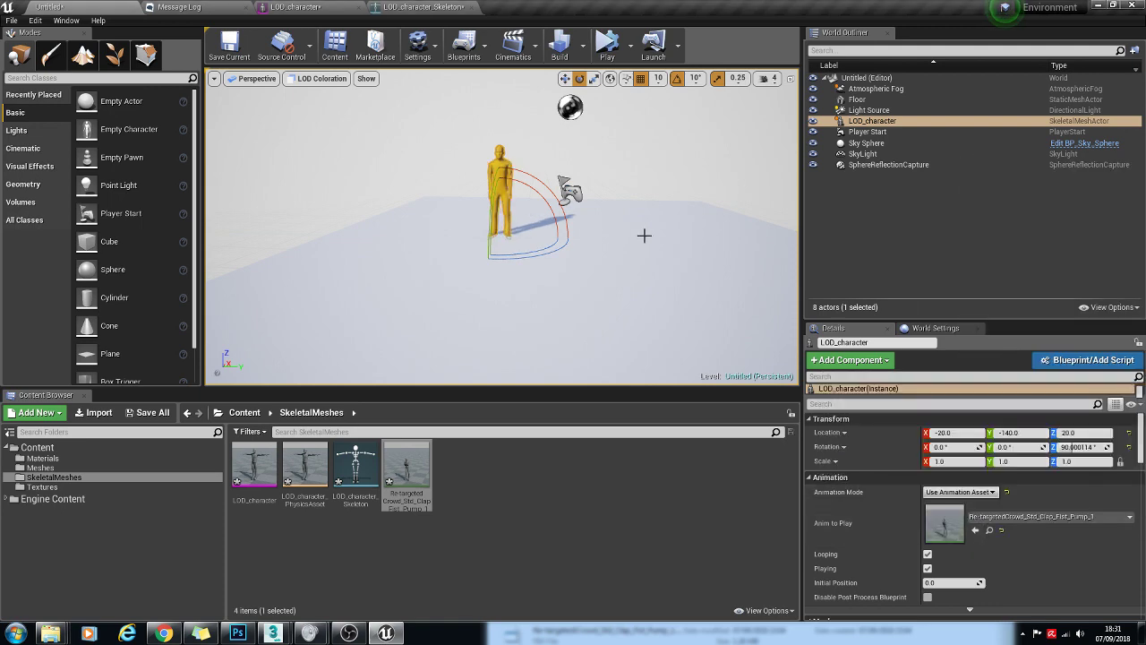
Step: Simulate the level, check the animated character's LOD coloration from near and far, and stop the simulation
left_click(607, 56)
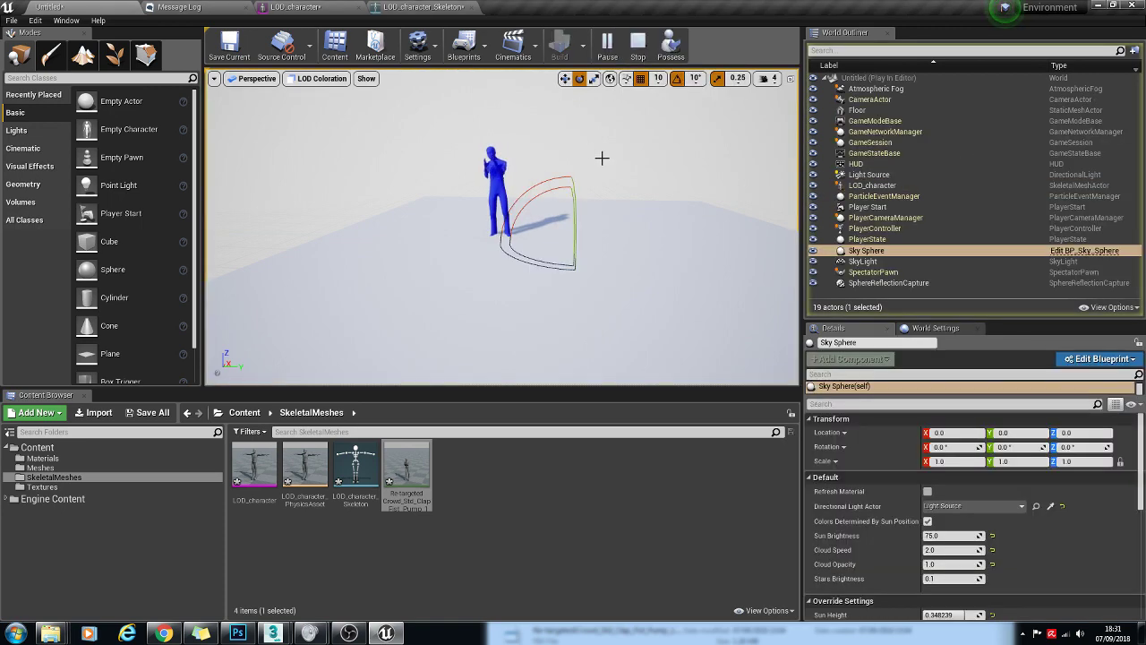
right_click_drag(501, 227, 502, 215)
key("g")
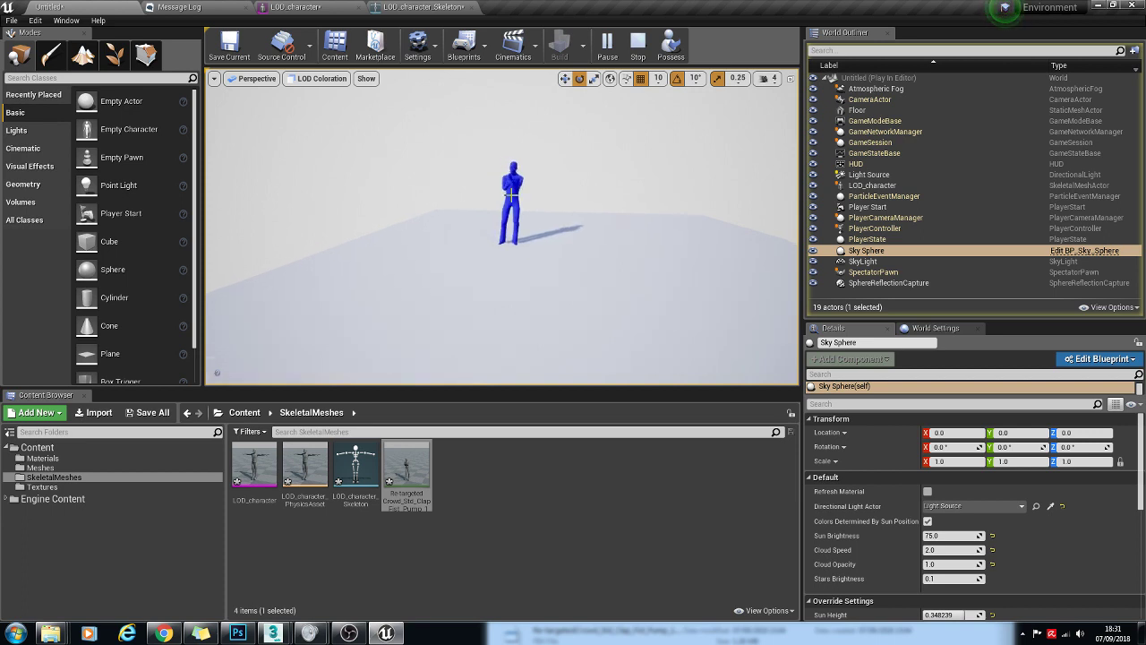
left_click_drag(546, 237, 547, 152)
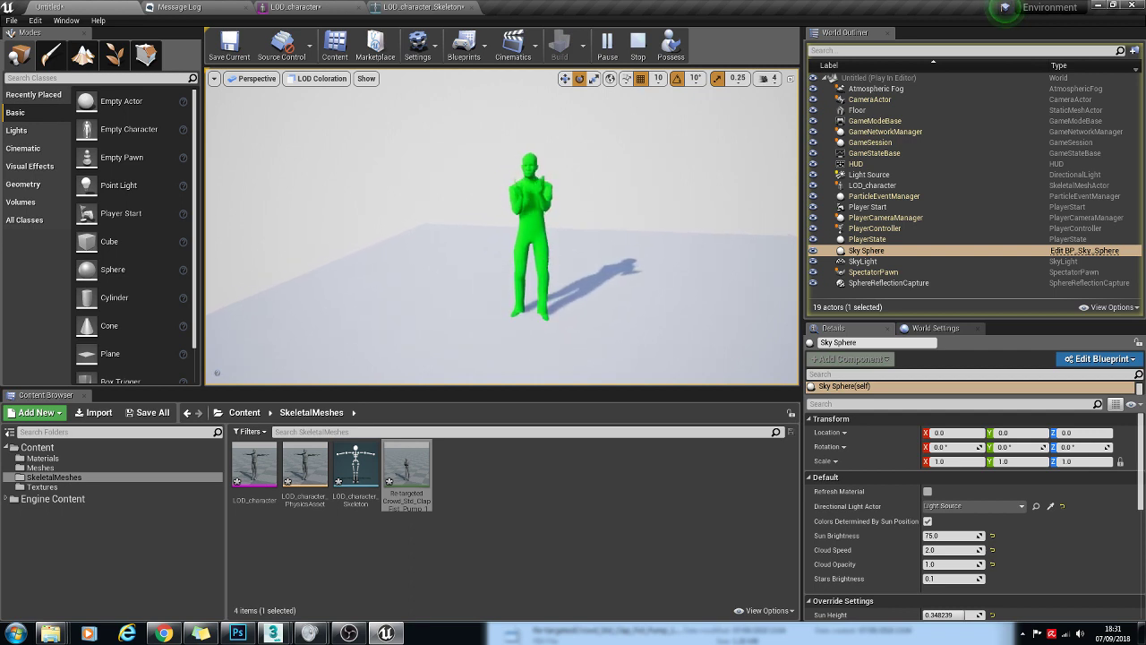
key("w")
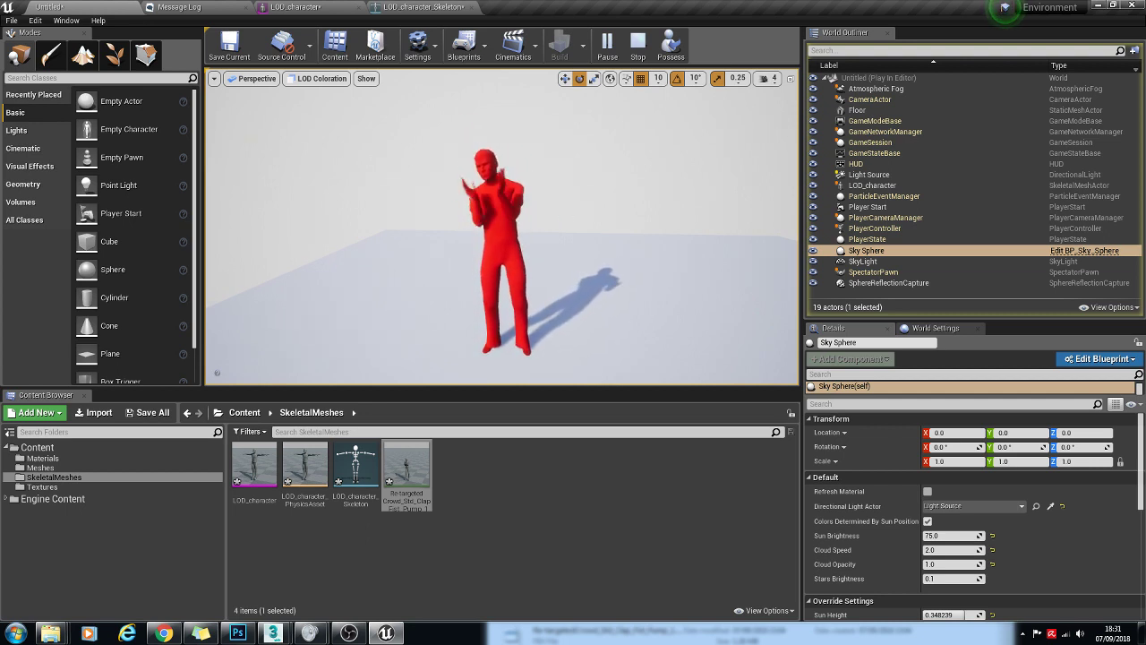
key("s")
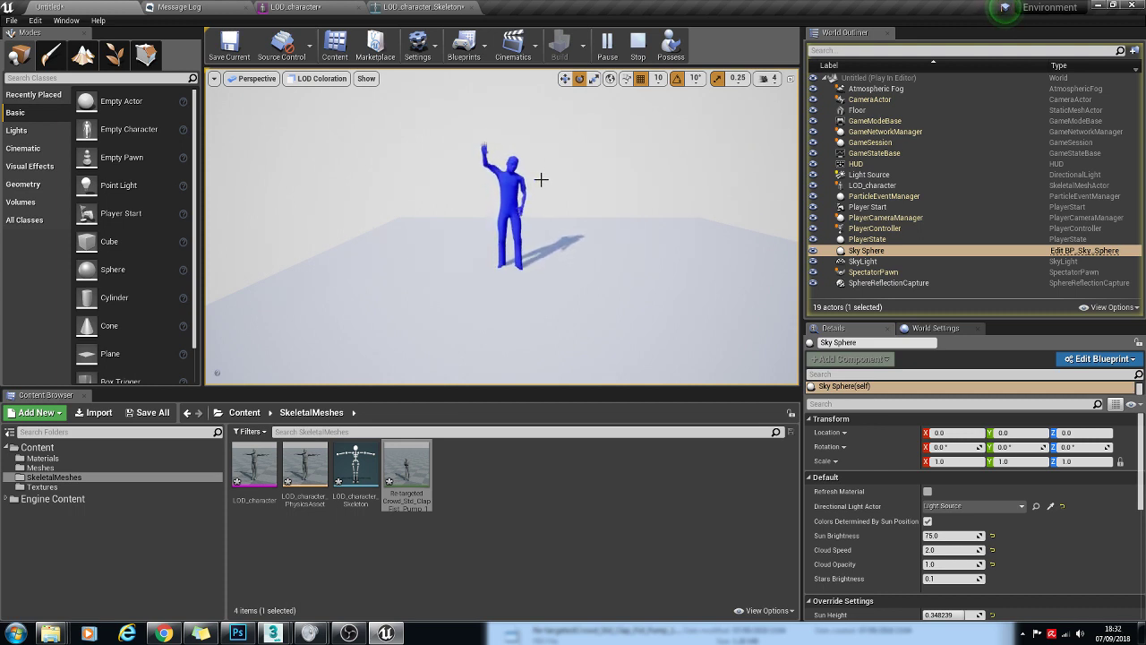
left_click(638, 45)
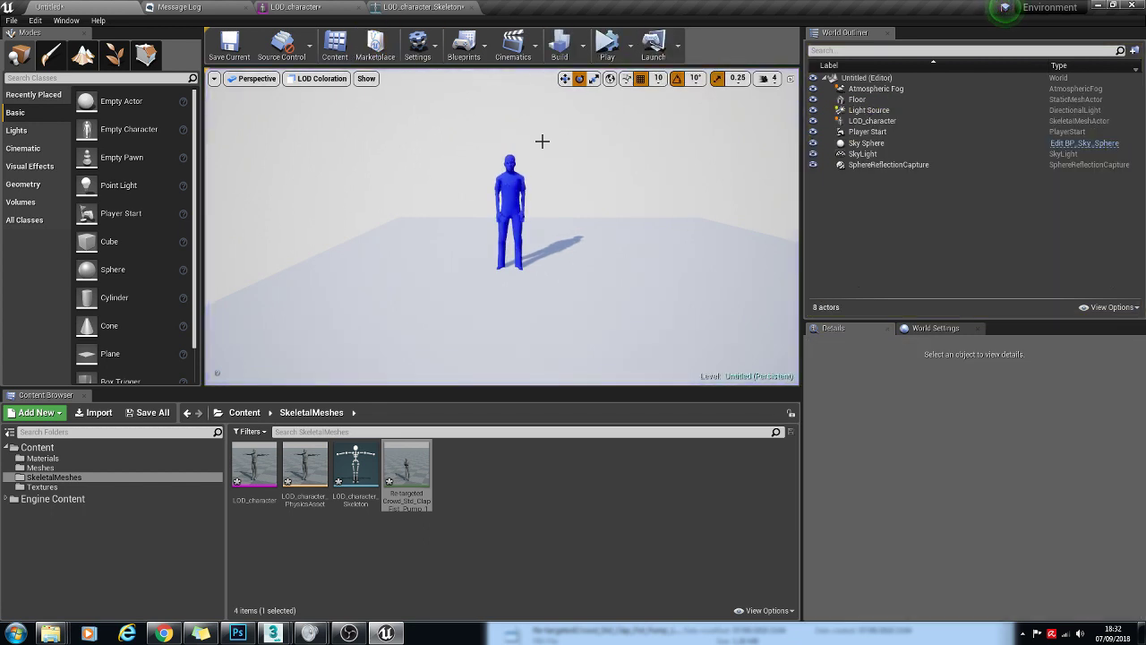
Step: View the character up close in the level viewport in Wireframe mode
scroll(564, 254, "down", 8)
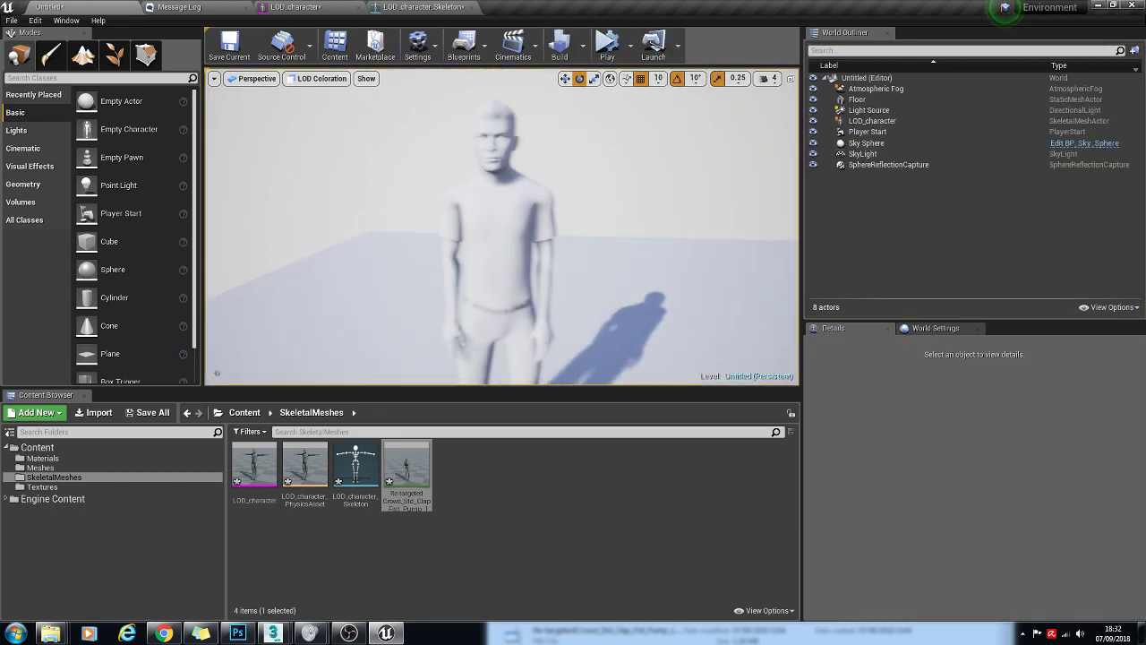
left_click(317, 78)
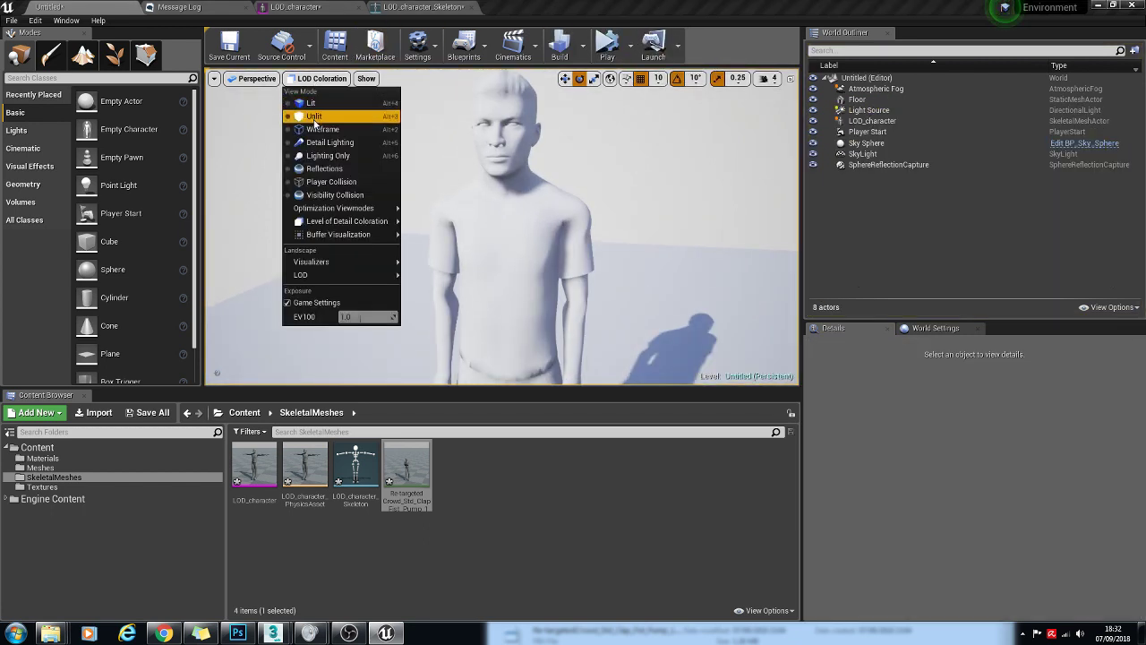
left_click(314, 121)
left_click(305, 78)
left_click(317, 134)
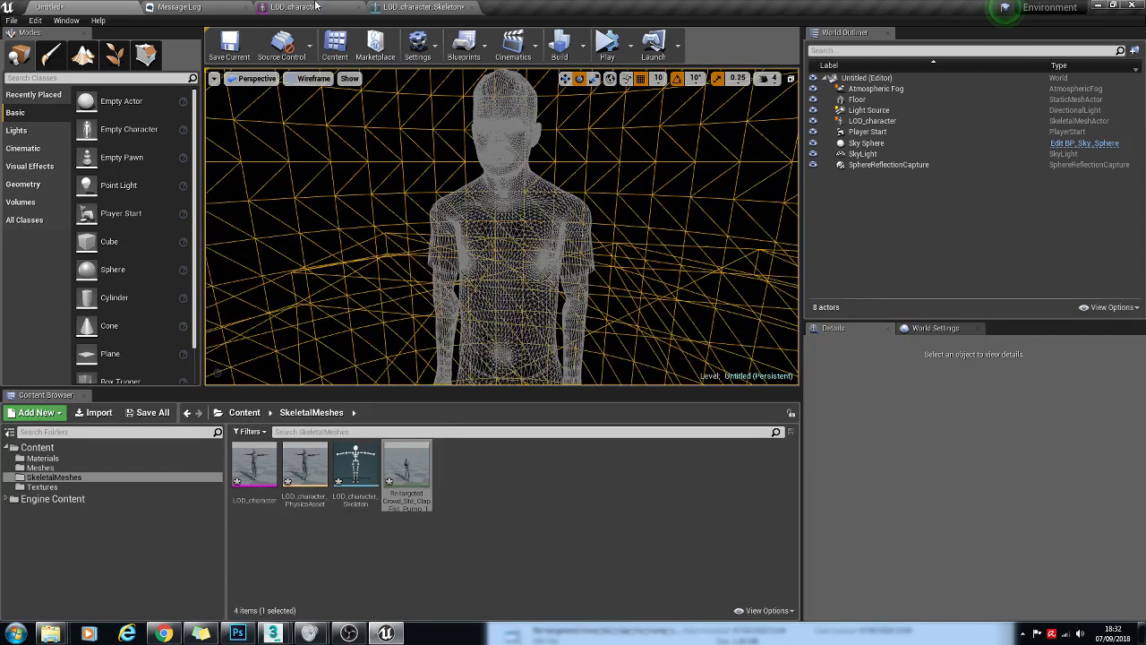
Step: In the LOD_character mesh editor, set the LOD Picker to Auto LOD and enable Custom to list every LOD's settings
left_click(300, 7)
scroll(133, 213, "up", 5)
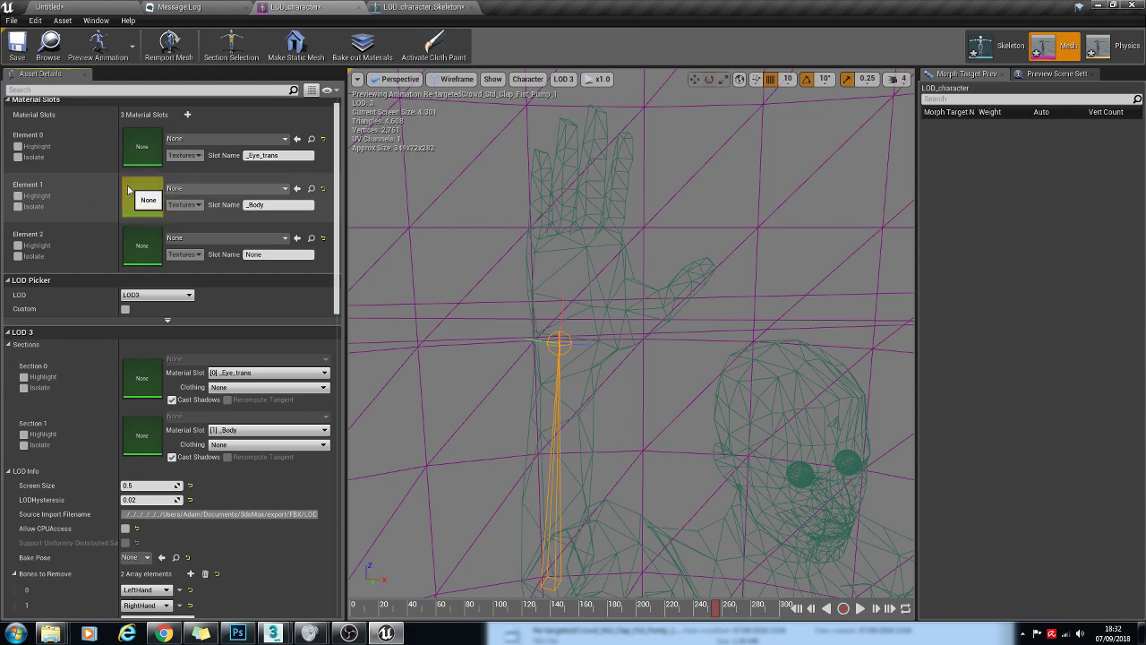
scroll(133, 191, "down", 3)
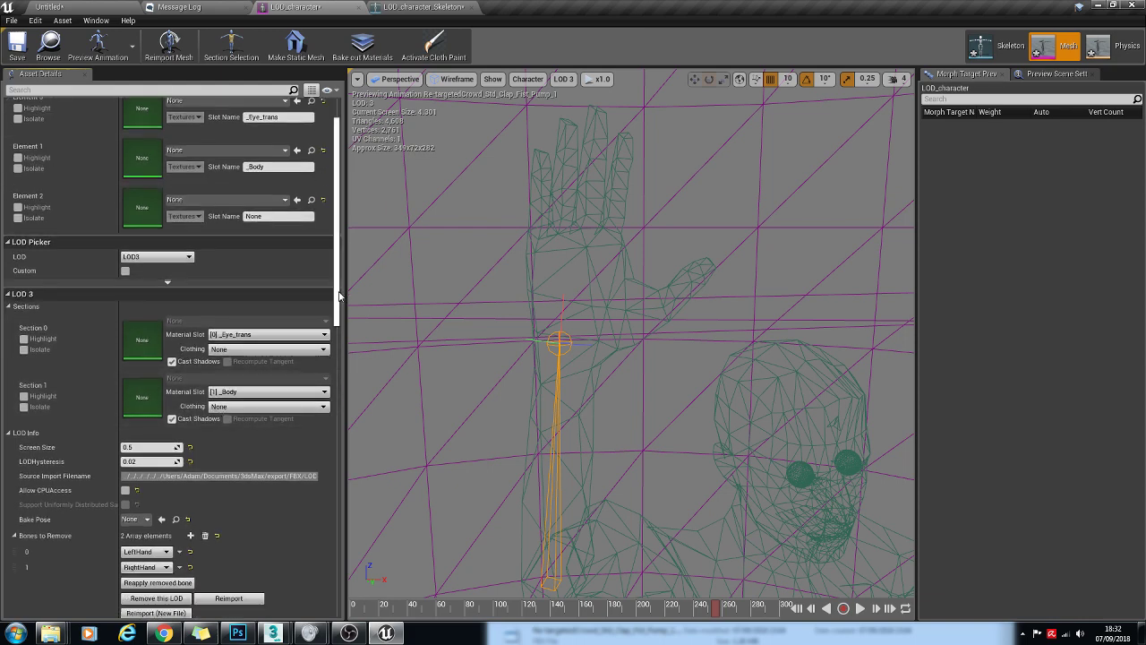
scroll(336, 332, "down", 2)
scroll(337, 332, "up", 1)
left_click(154, 120)
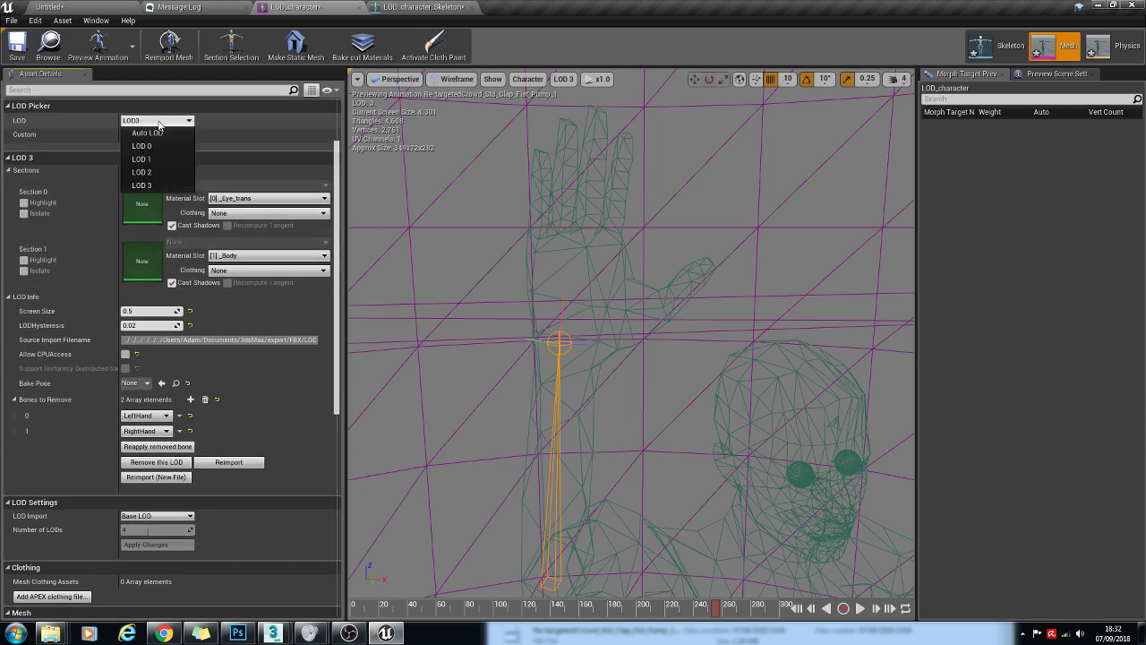
left_click(149, 134)
left_click(125, 134)
Step: Review the mesh's material slots and the section materials of all LODs, and return to the level
left_click_drag(338, 173, 320, 292)
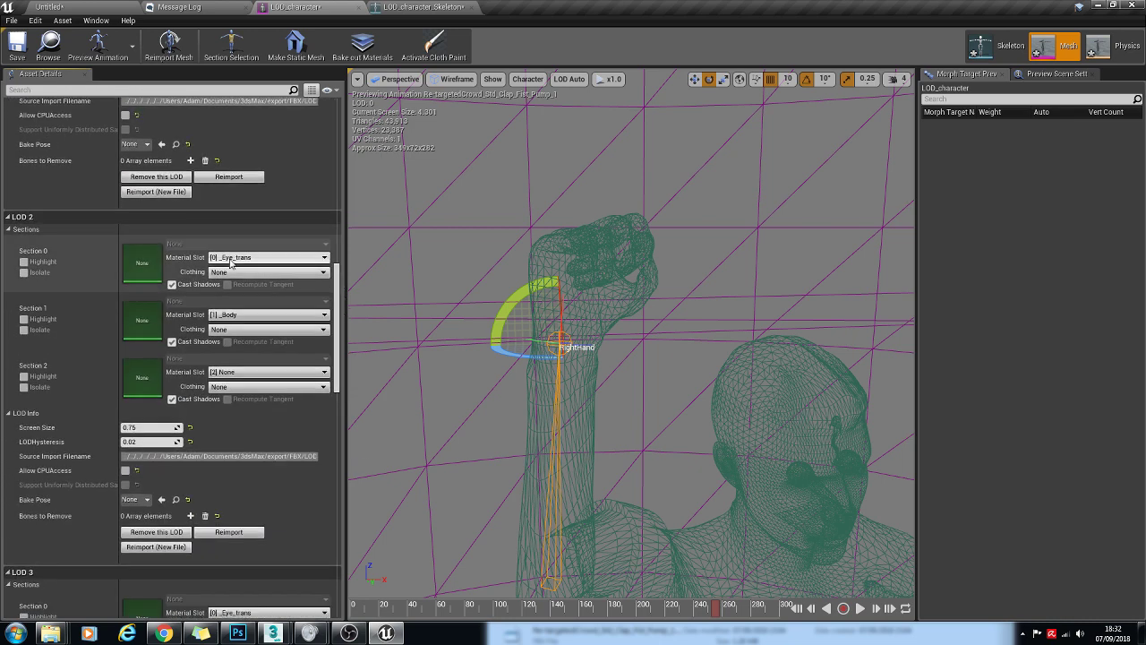
scroll(231, 262, "down", 5)
left_click_drag(336, 396, 338, 186)
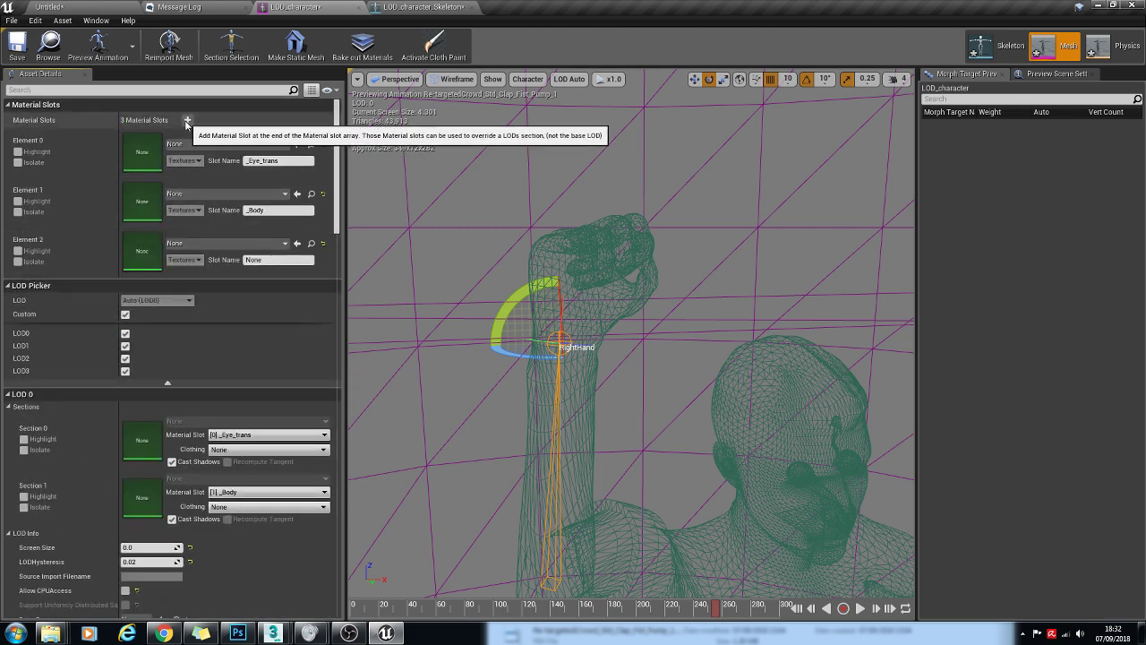
left_click(222, 145)
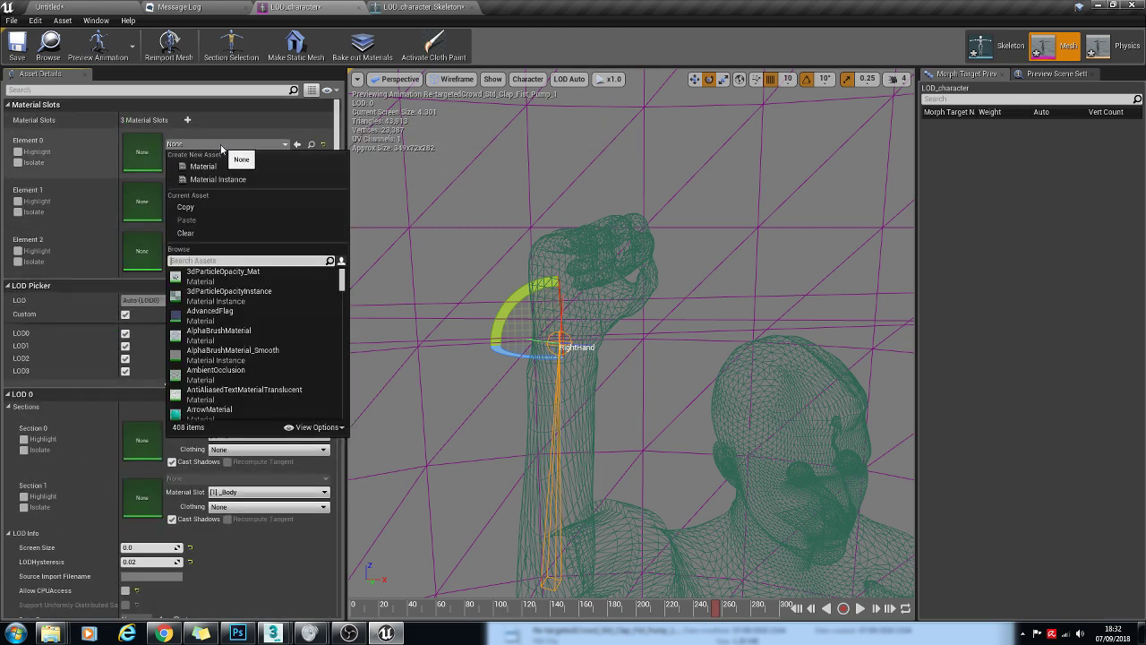
left_click_drag(338, 134, 341, 300)
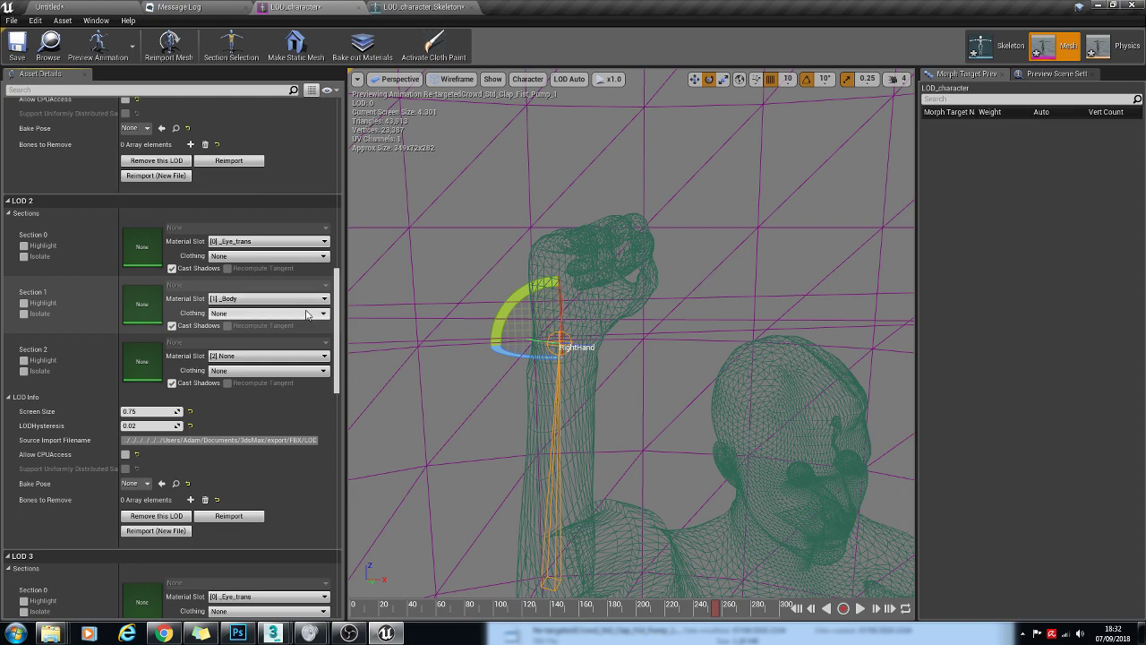
left_click_drag(339, 325, 391, 153)
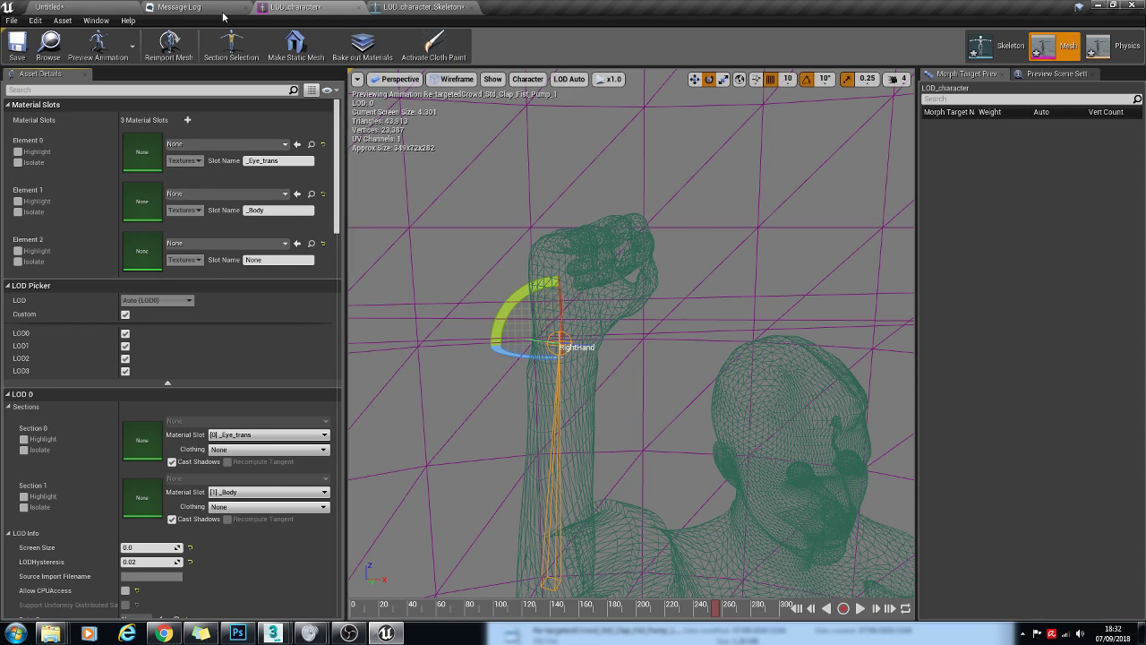
left_click(92, 6)
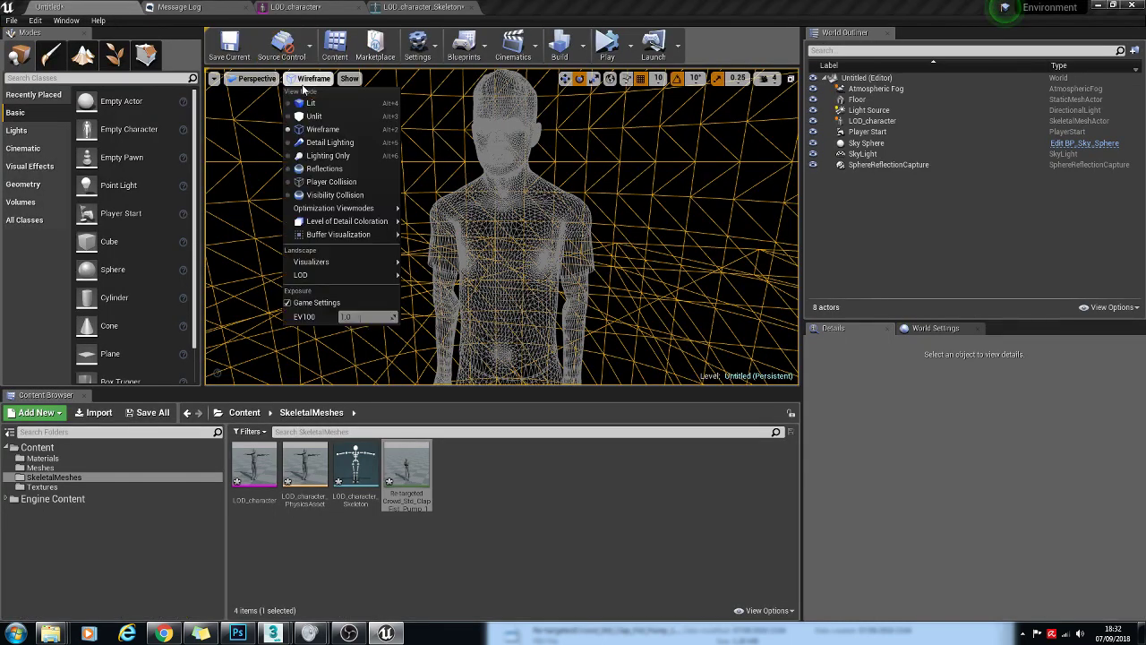